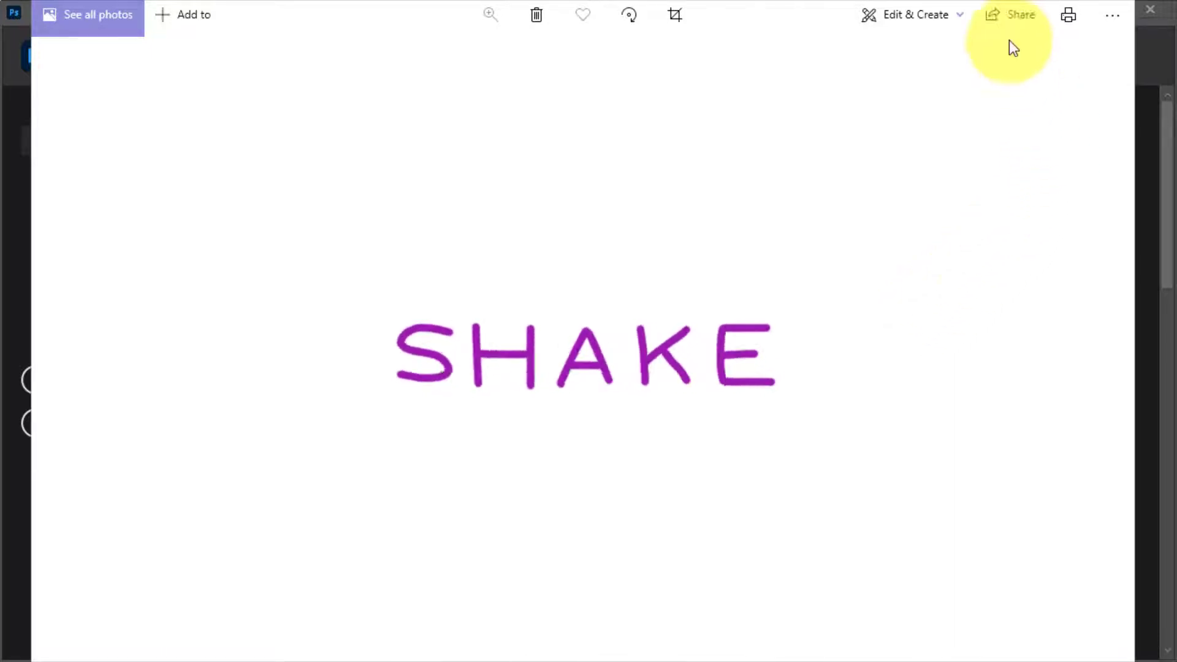
Close the Microsoft Photos preview of the SHAKE animation to reveal Photoshop's Home screen
left_click(1151, 9)
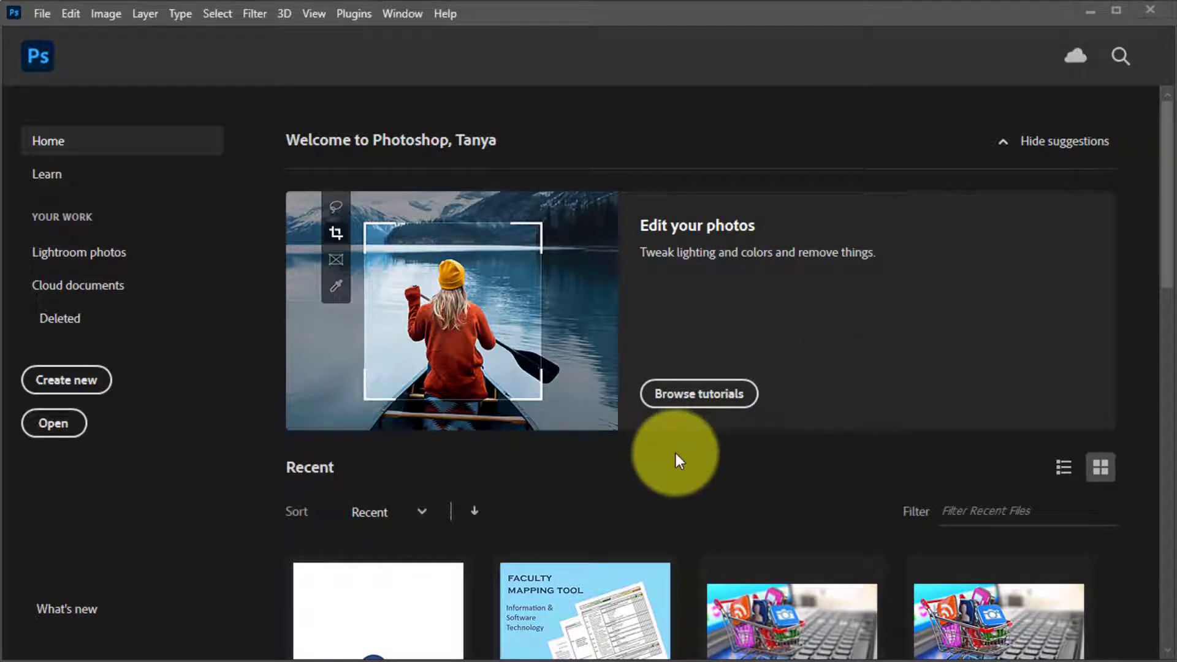
Create a new document with Height 500 px, Width 500 px and RGB Color mode
left_click(72, 381)
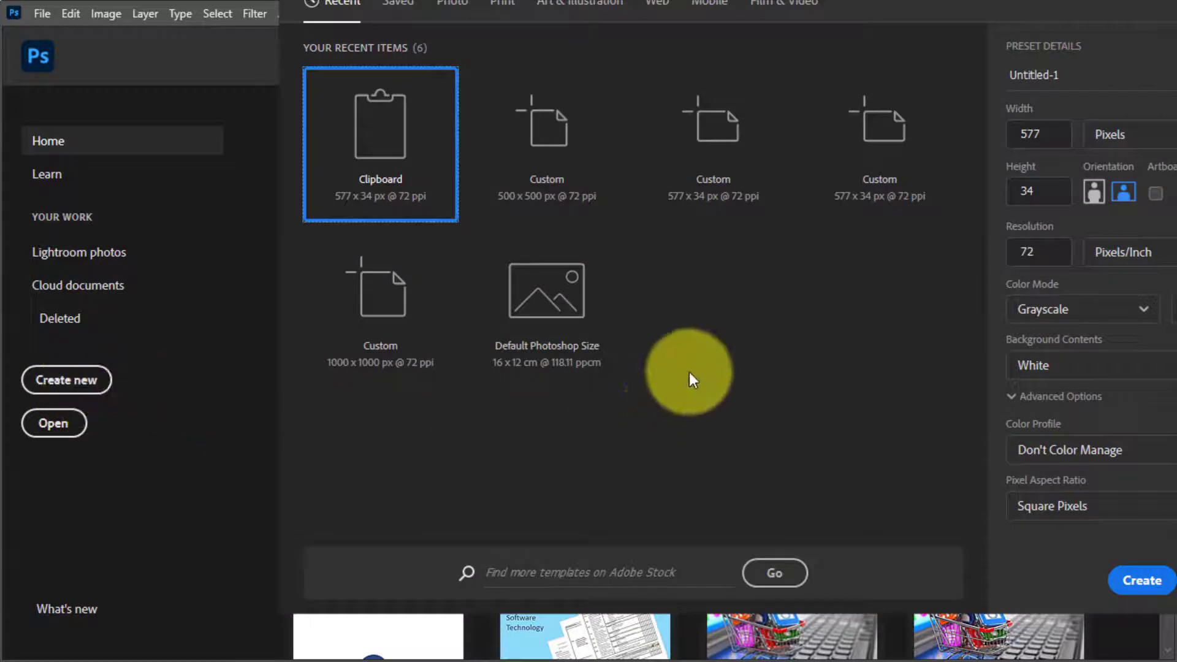
double_click(1008, 194)
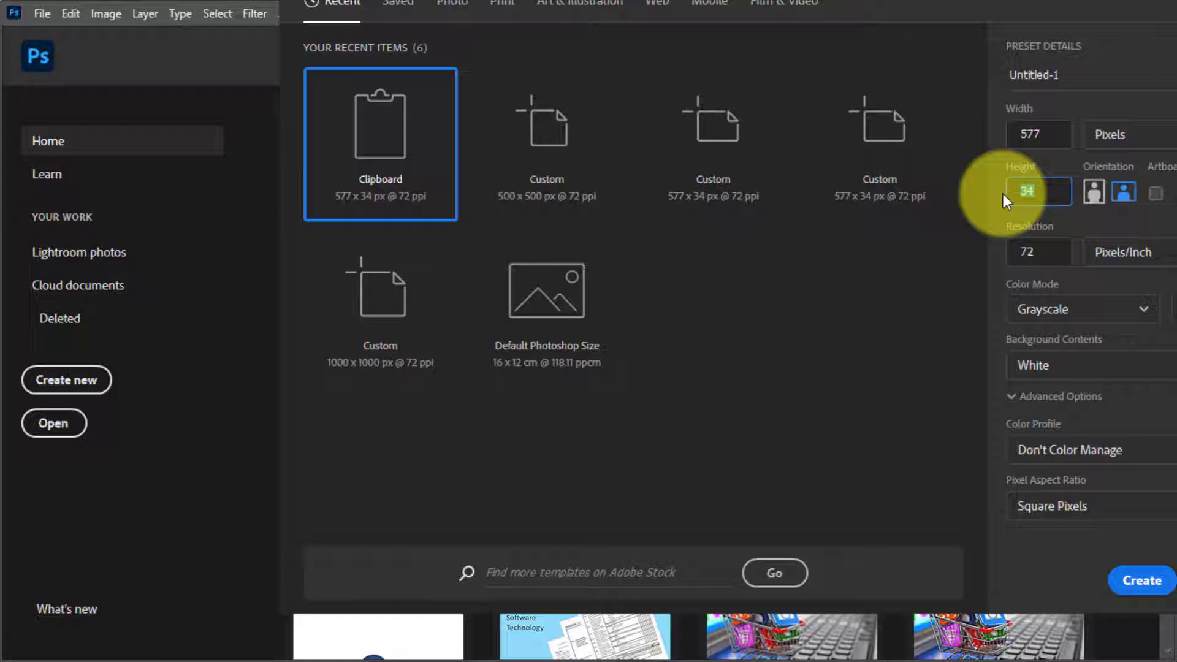
type("500")
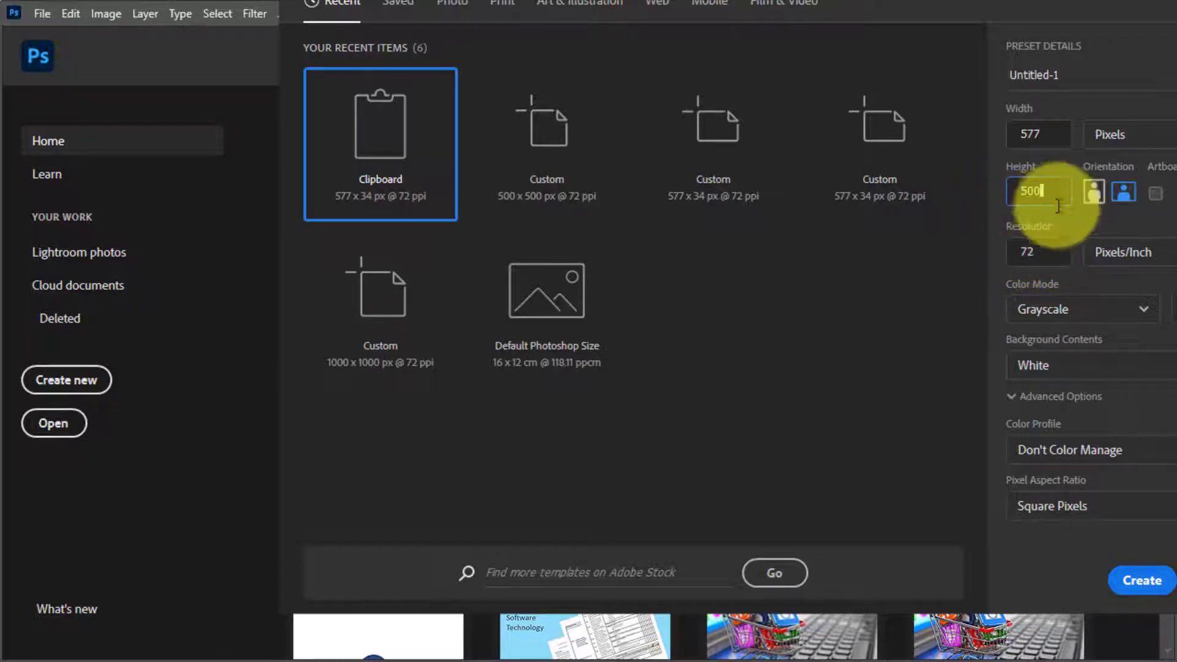
double_click(1016, 133)
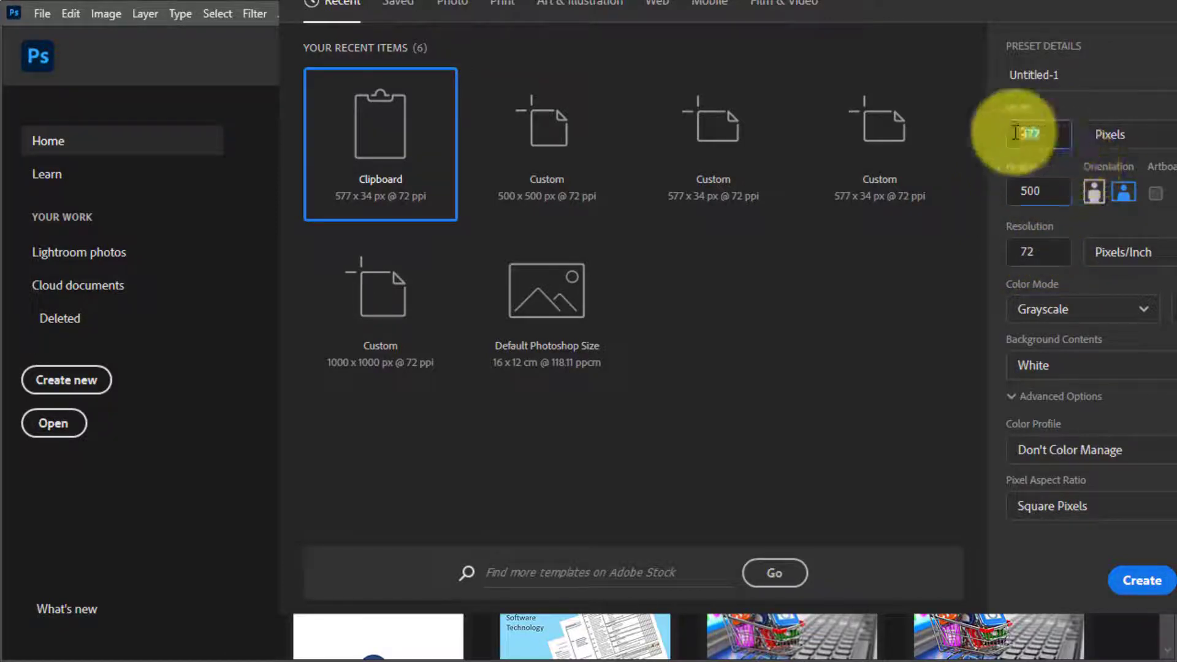
type("500")
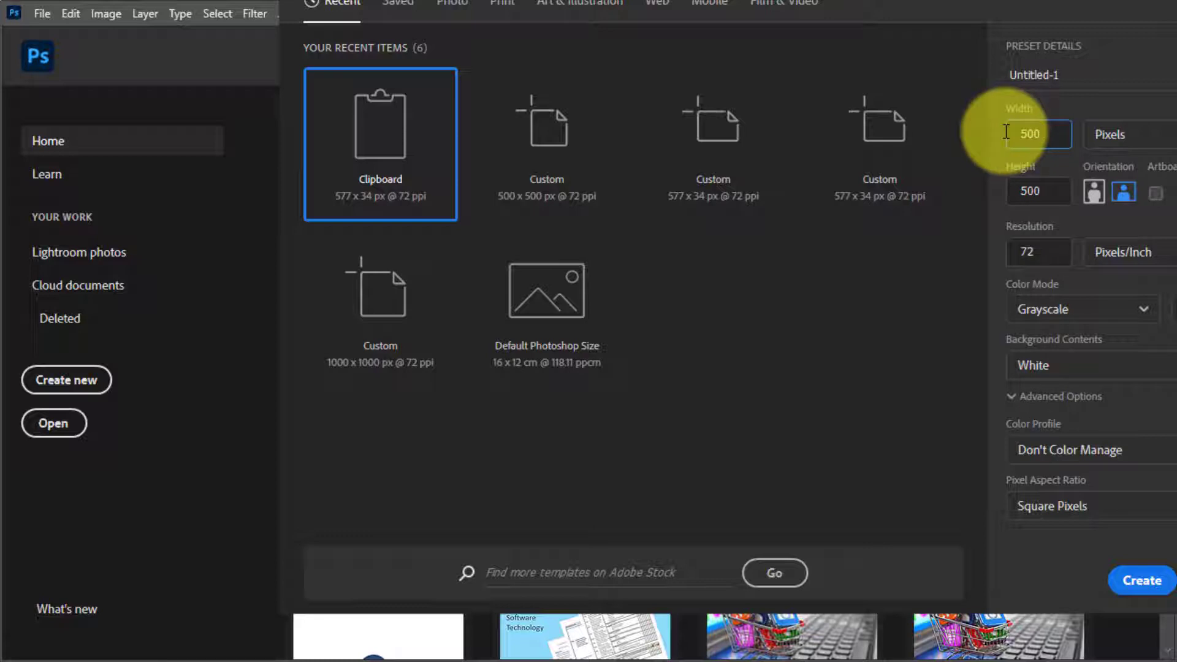
left_click(1135, 309)
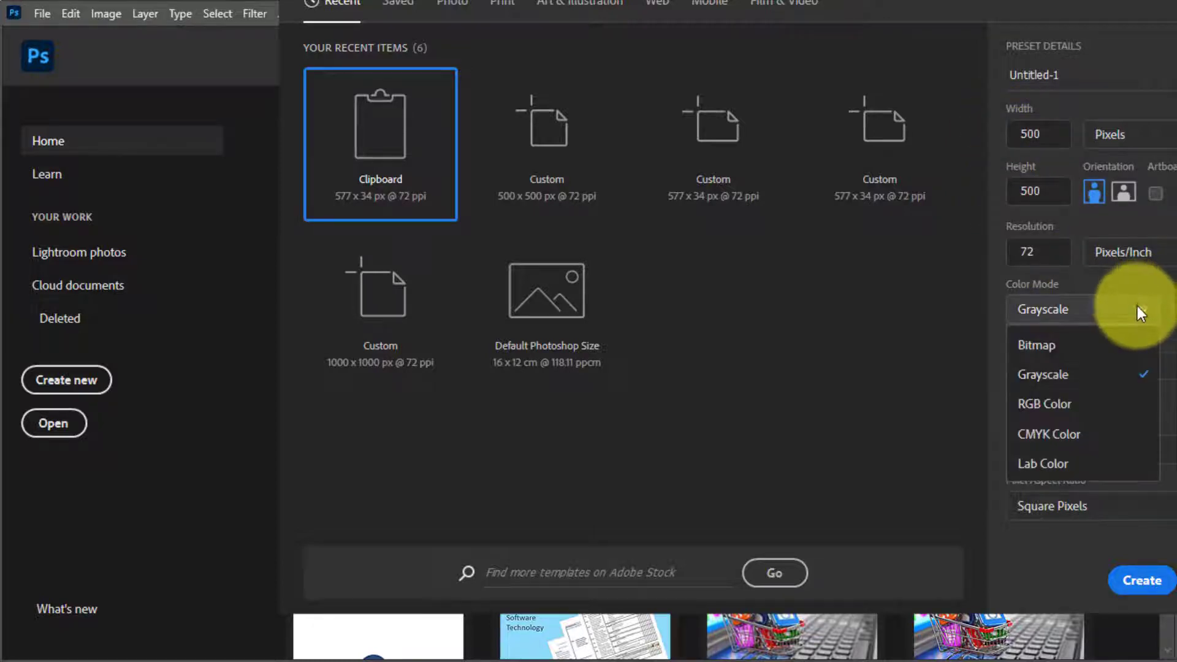
left_click(1079, 405)
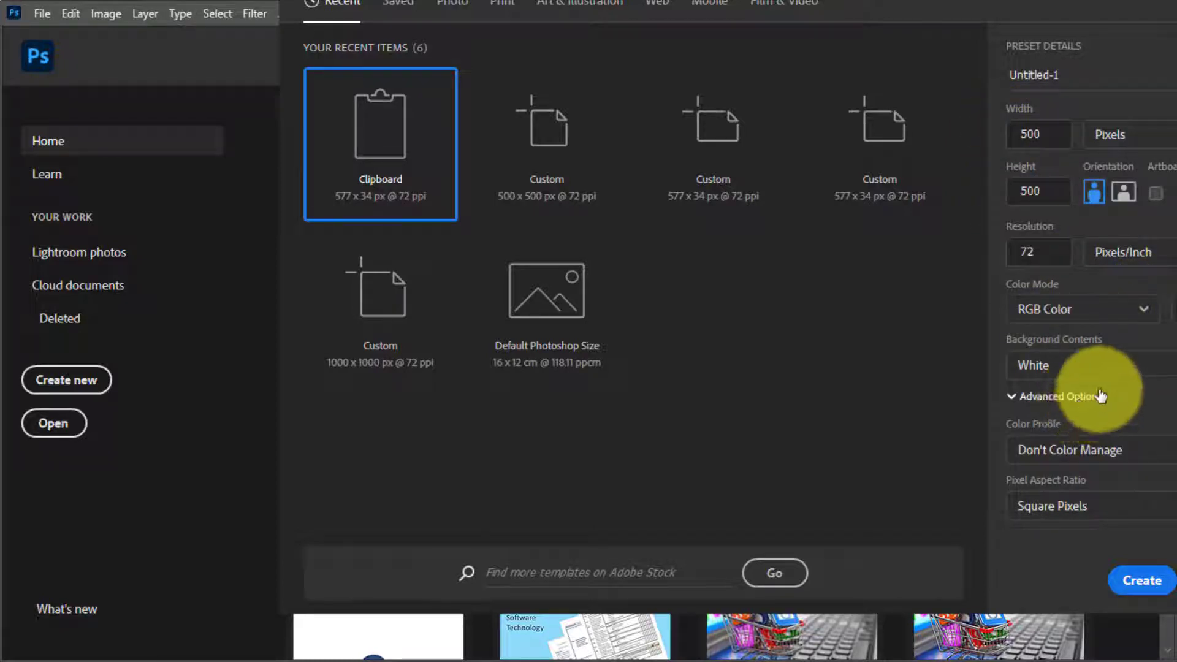
left_click(1143, 582)
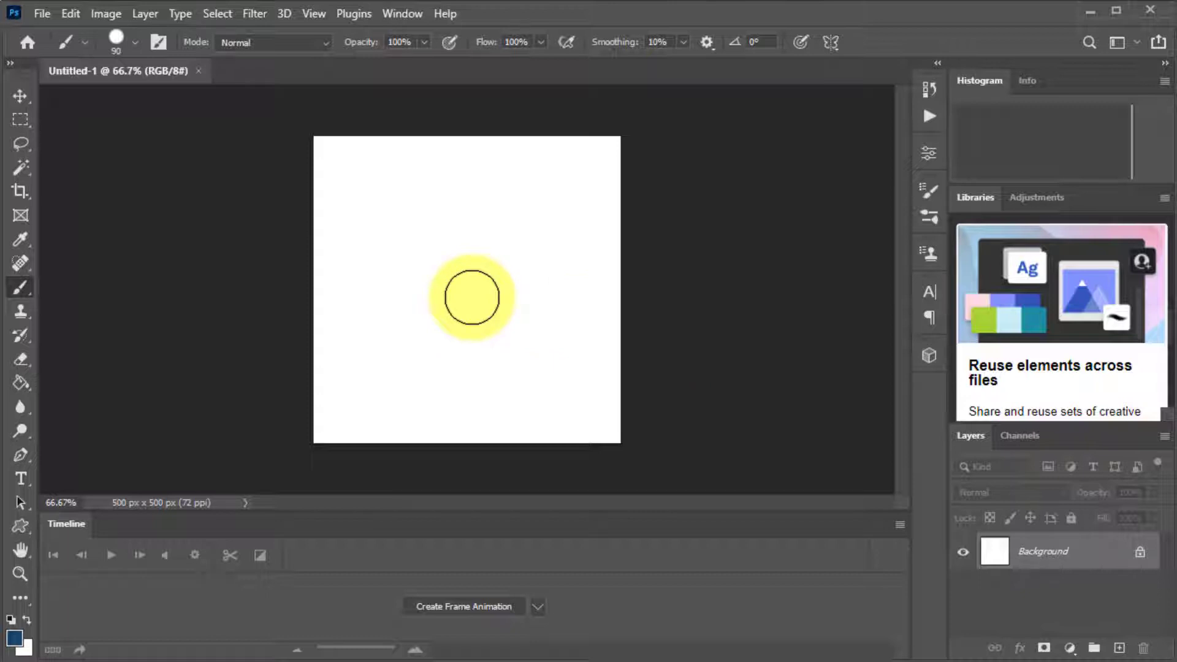
At 100% view, add a text layer on the canvas and type 'SHAPE' in green Copperplate Gothic Bold
key("ctrl+1")
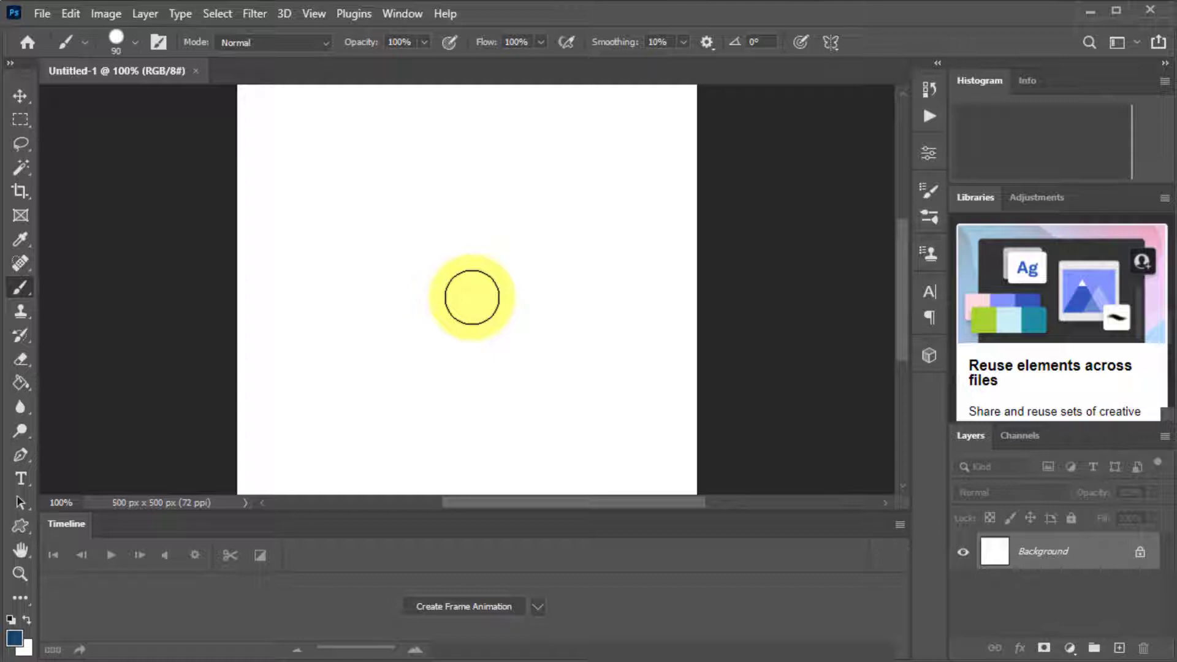
left_click(22, 479)
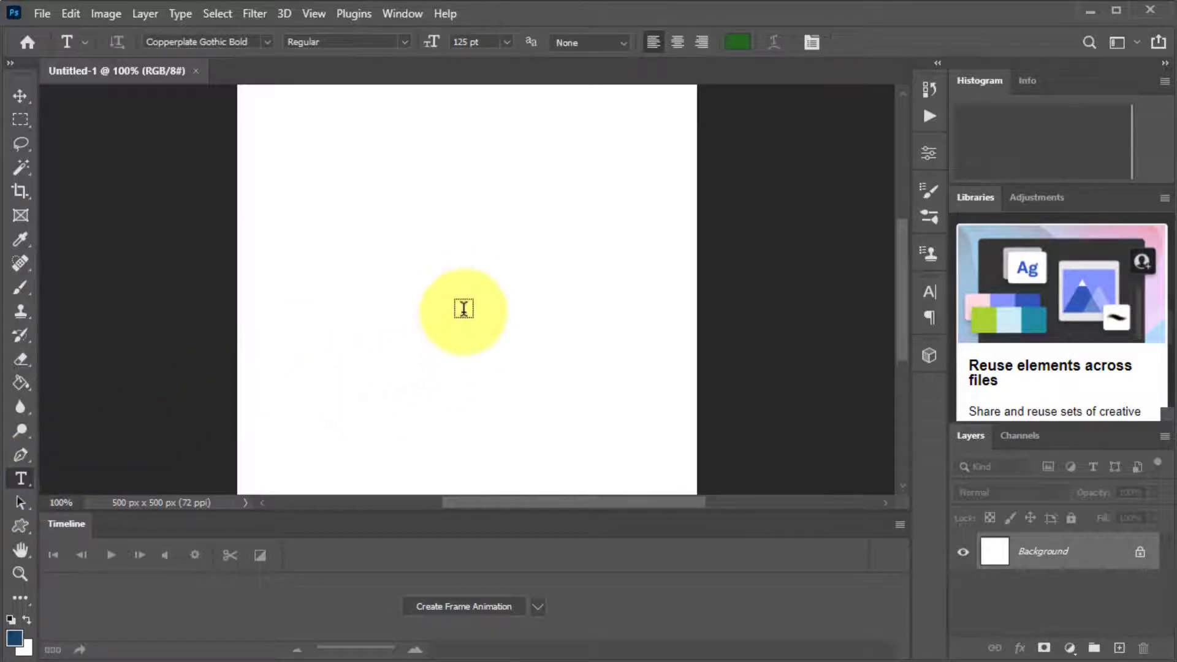
left_click(456, 271)
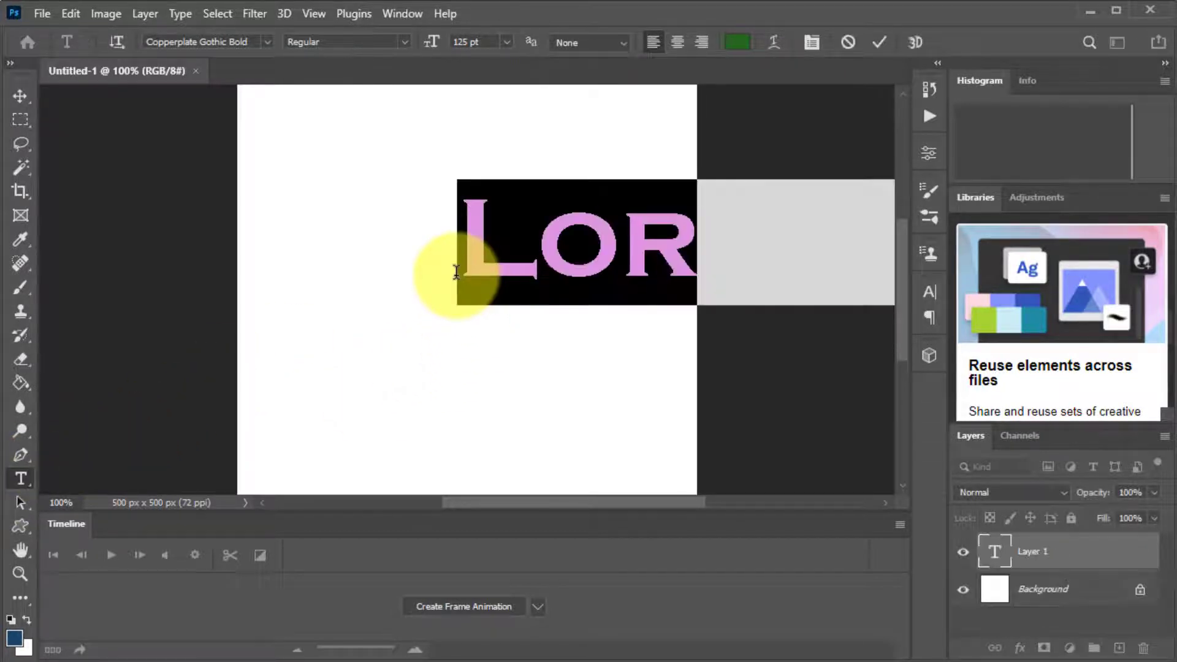
type("SHAPE")
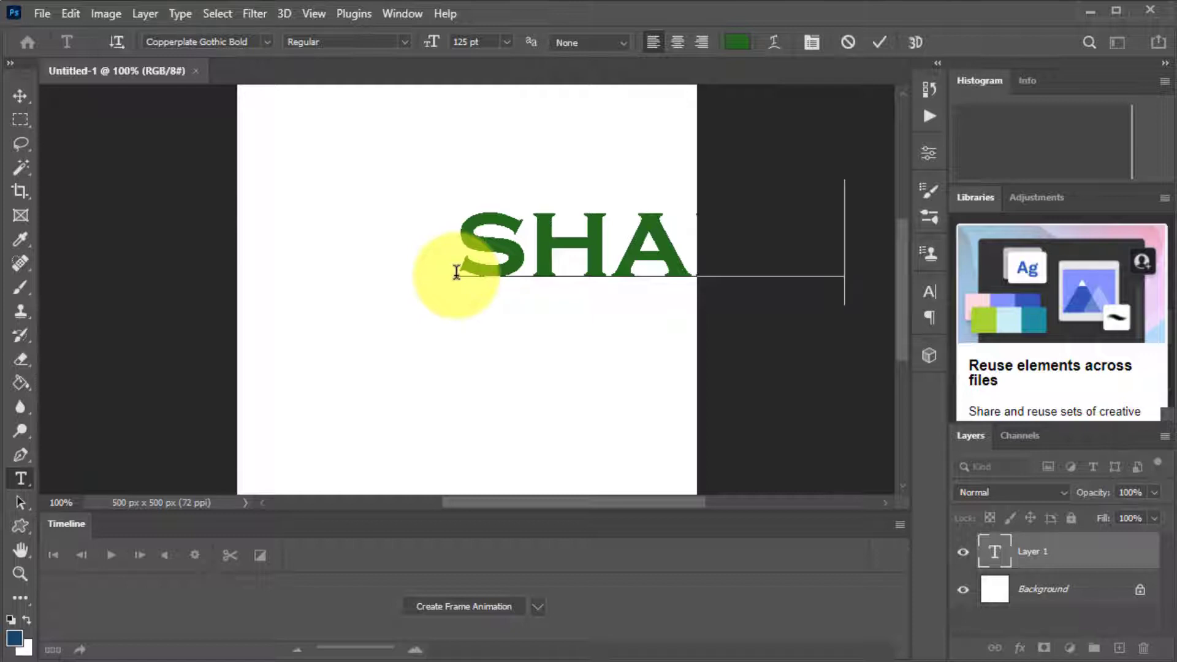
double_click(609, 255)
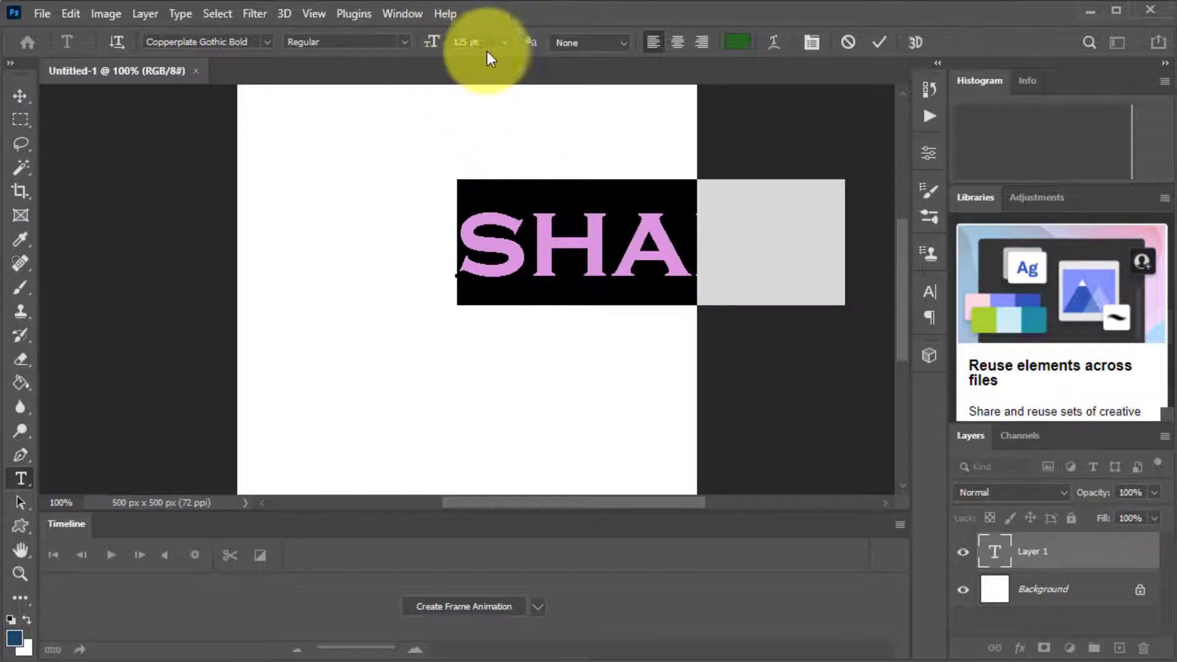
left_click(506, 42)
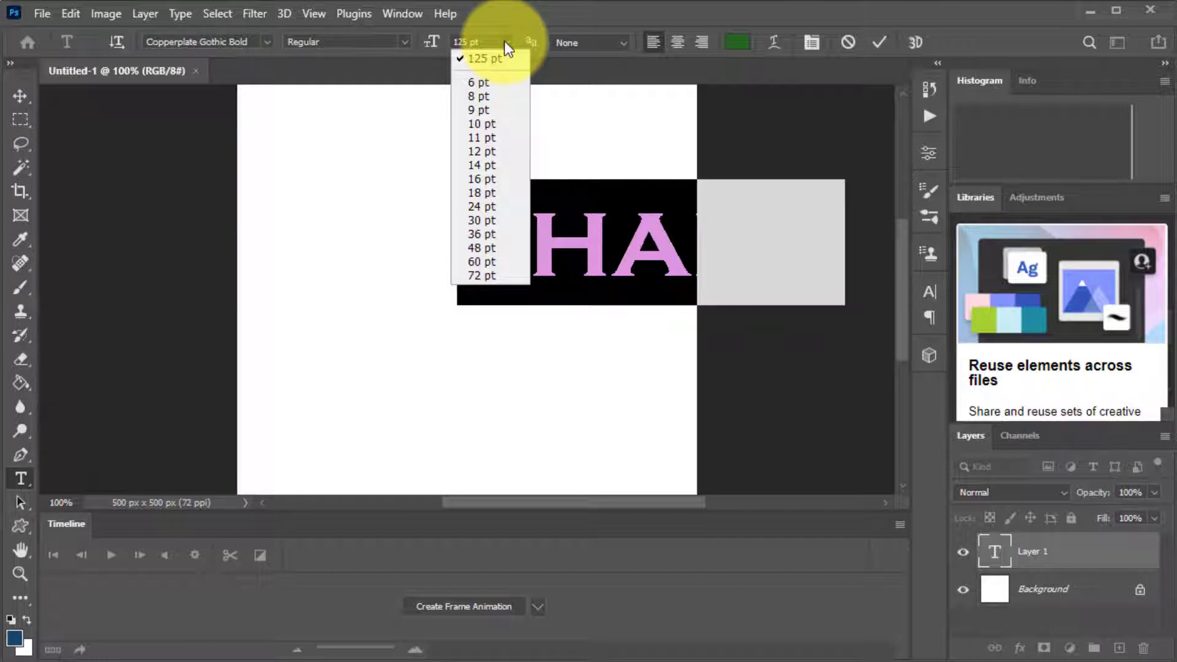
left_click(491, 276)
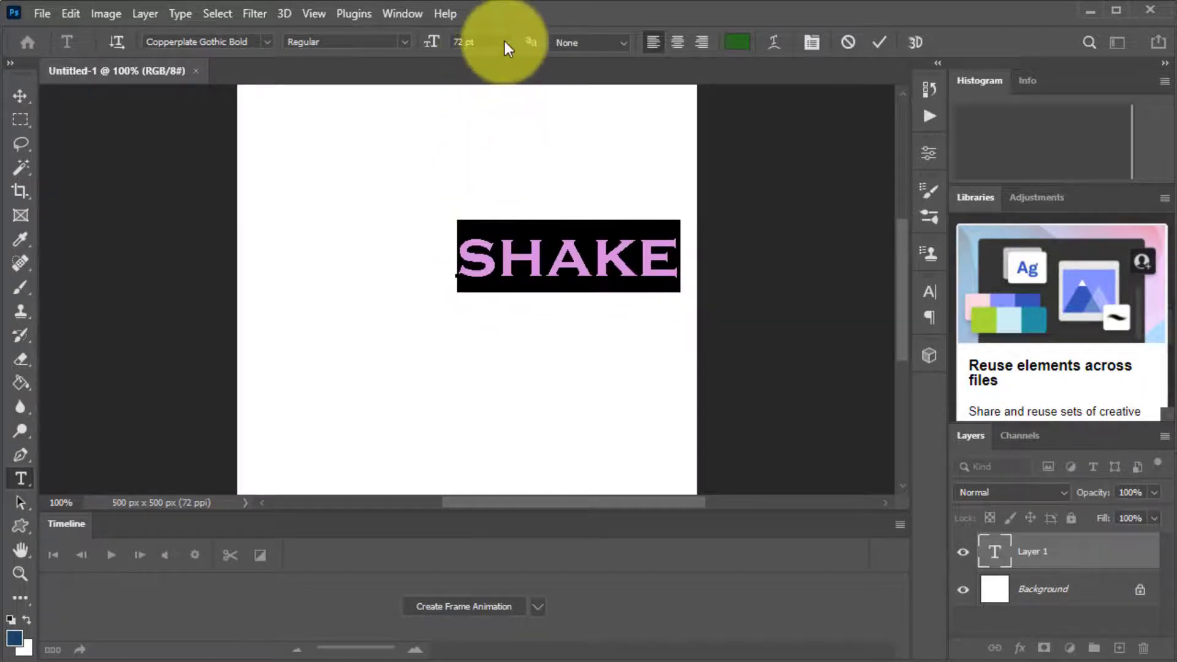
left_click(473, 42)
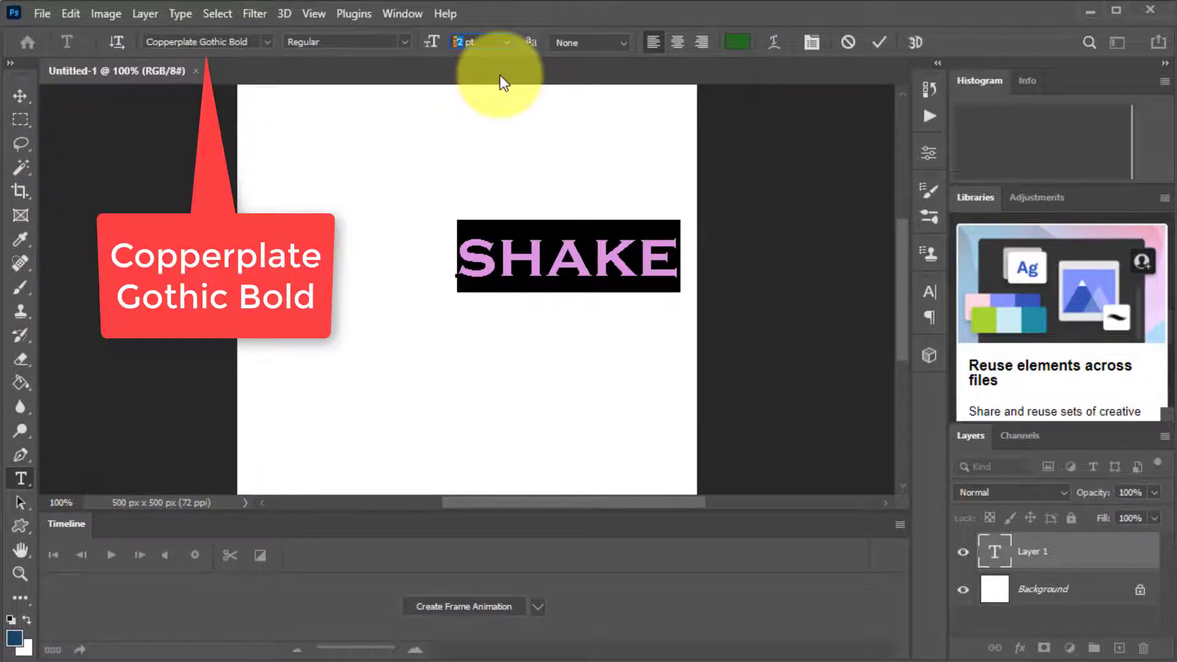
type("125")
key("Return")
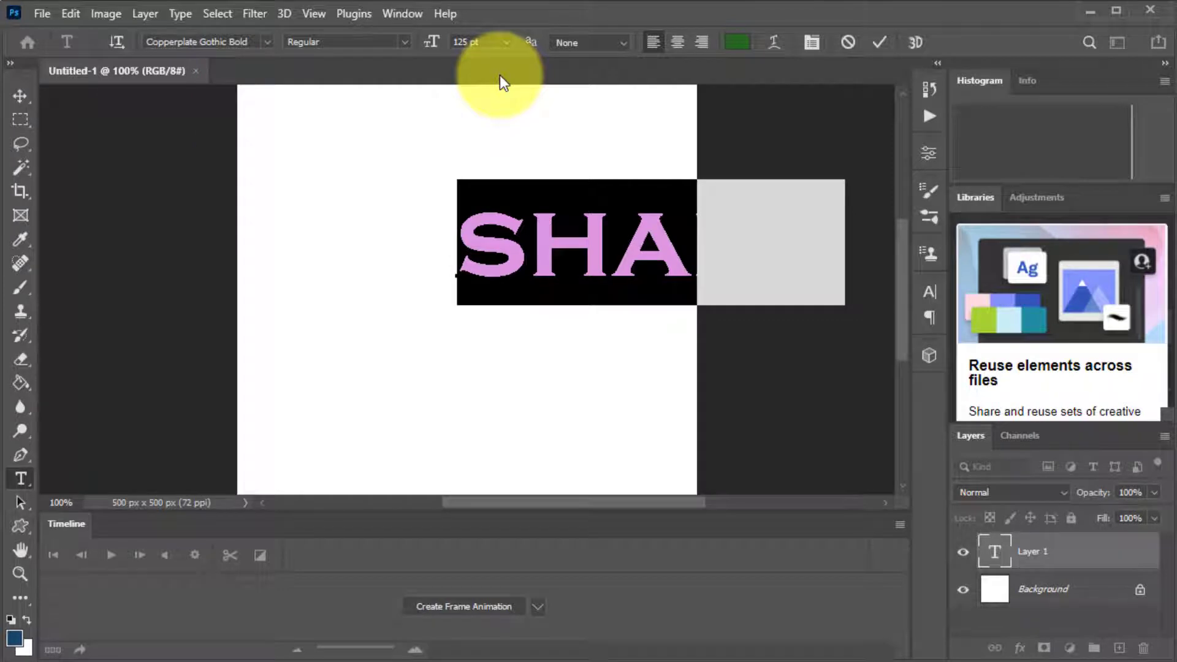
Commit the text, drag it left and down, then zoom to 200% and nudge it into place
left_click(882, 42)
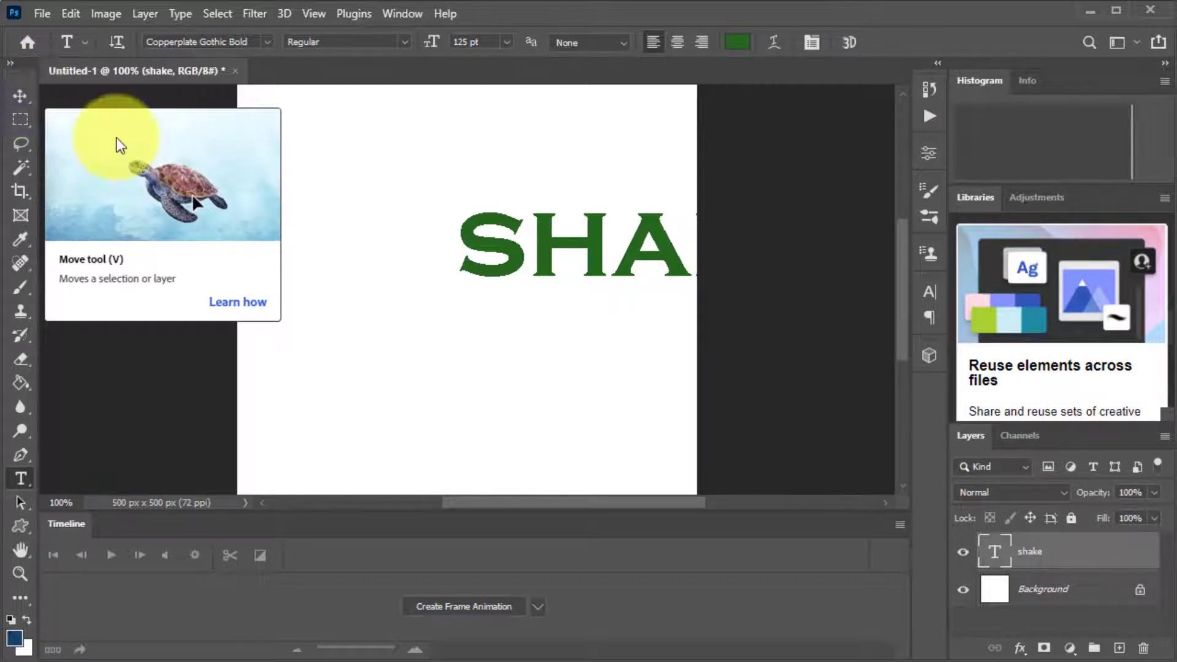
key("v")
left_click_drag(540, 251, 371, 271)
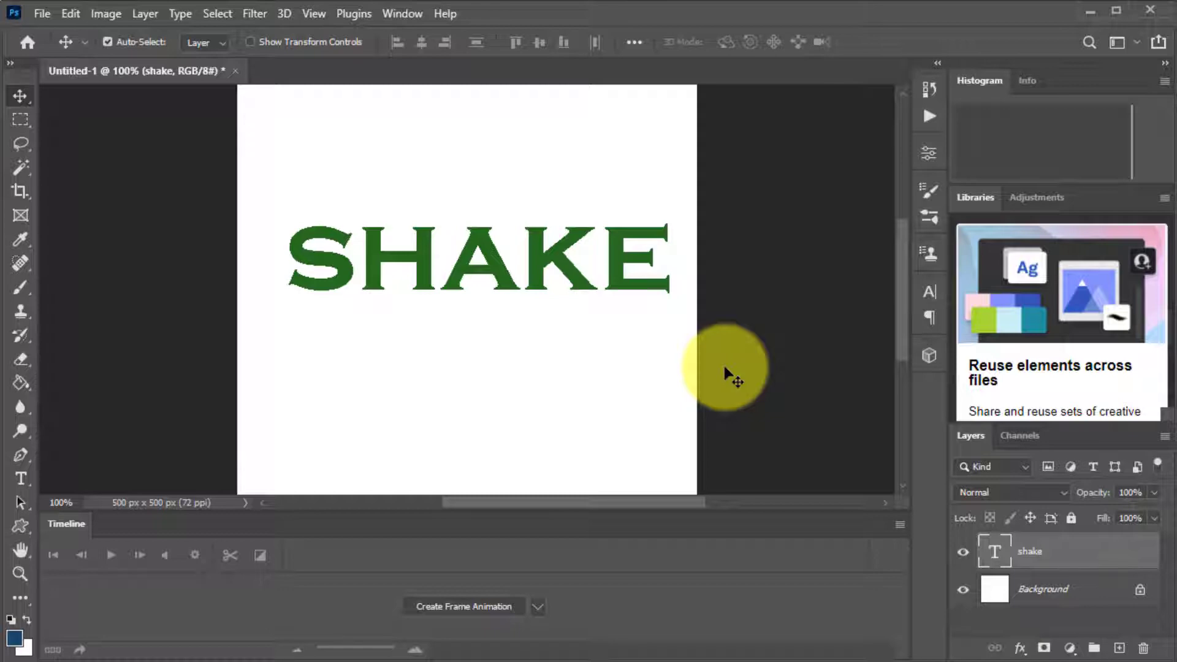
key("ctrl")
key("ctrl+plus")
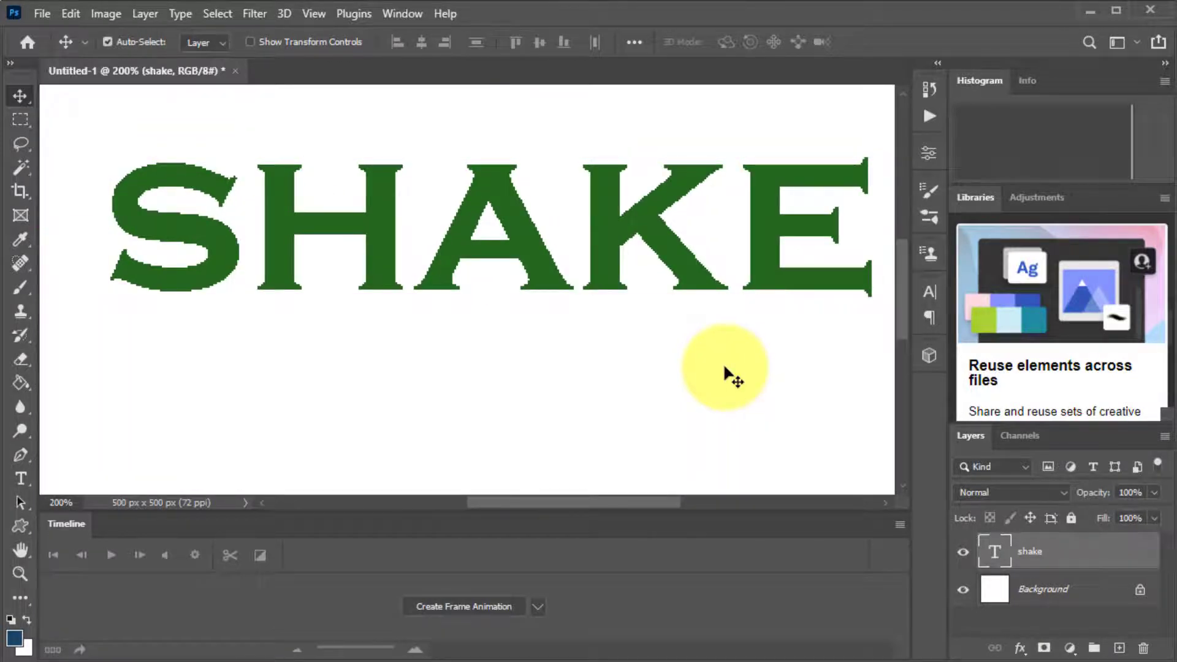
left_click_drag(525, 254, 510, 302)
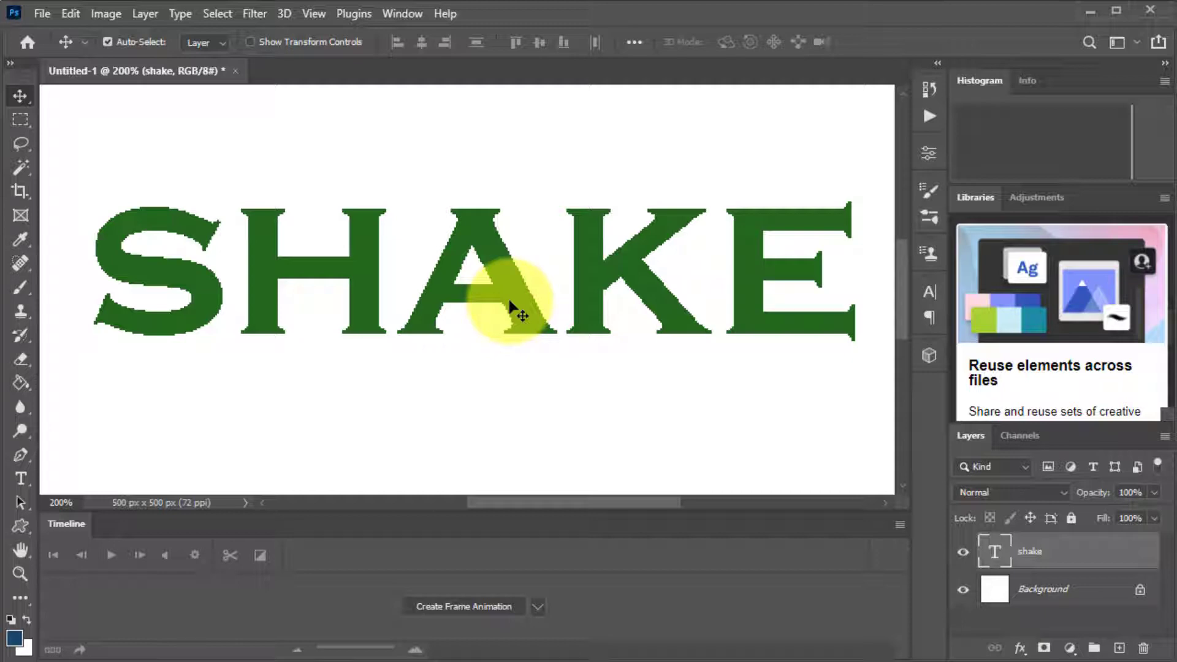
Drag the divider between the Libraries and Layers panels upward to enlarge the Layers panel
left_click(406, 18)
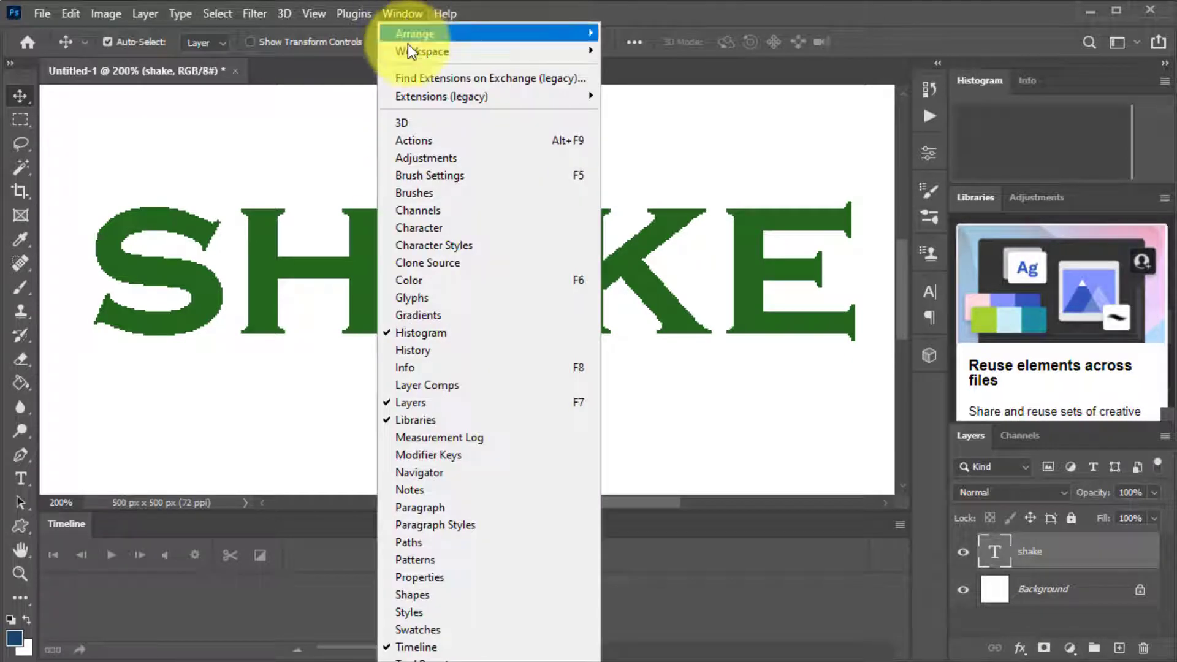
mouse_move(410, 49)
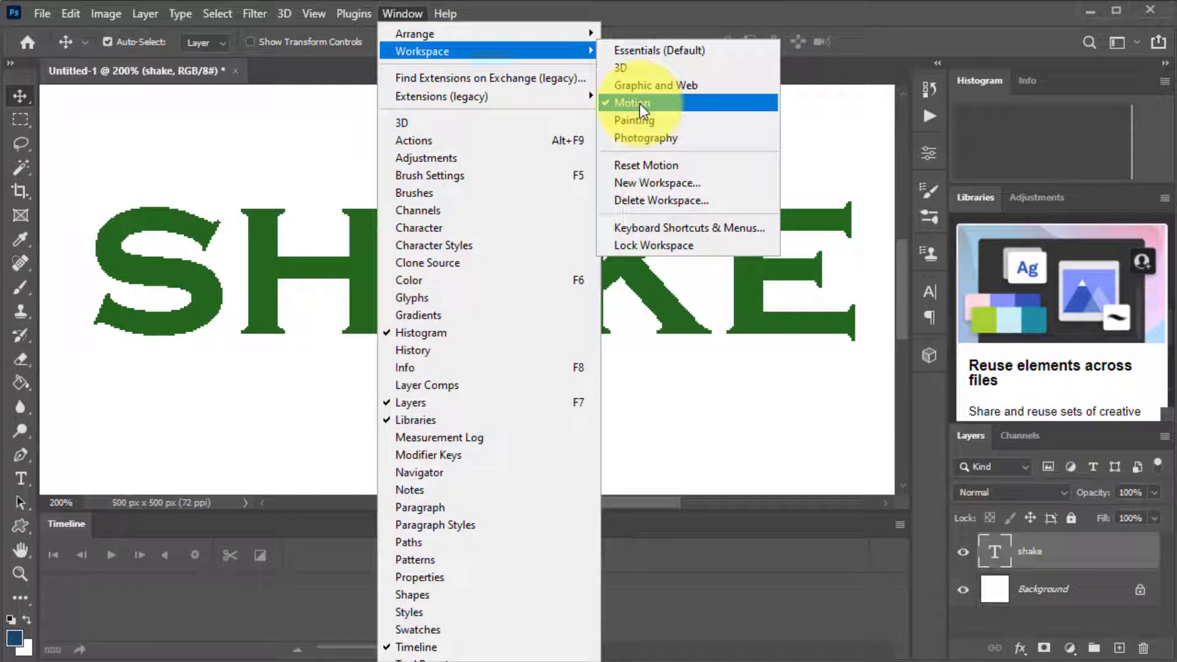
left_click(886, 38)
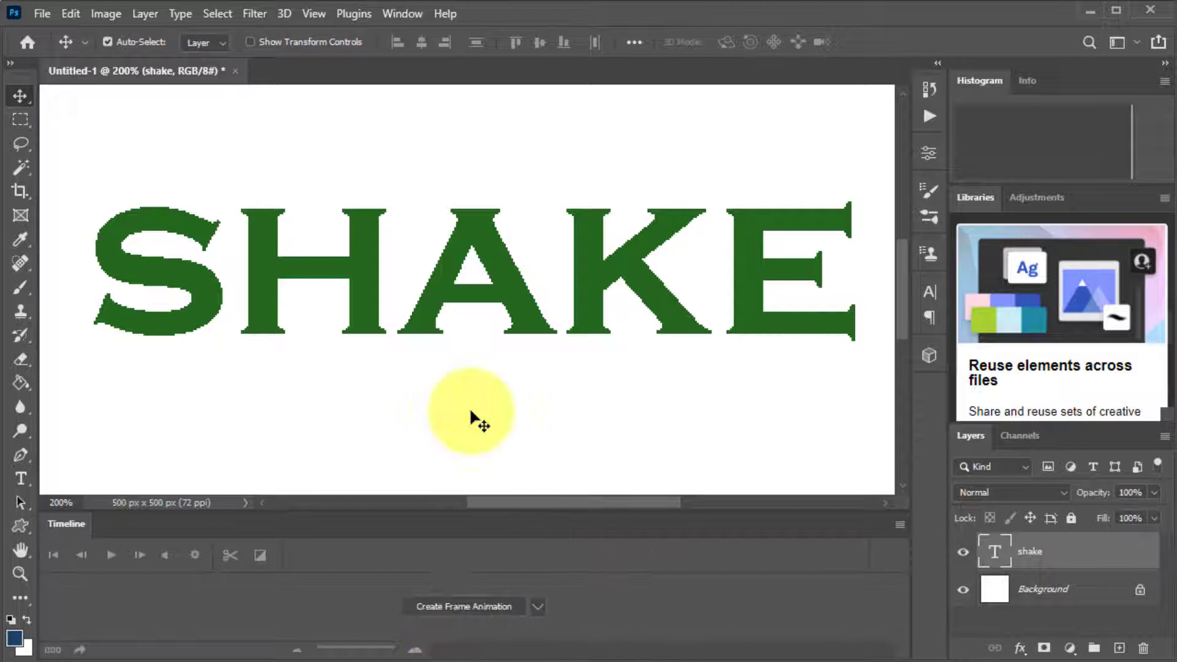
left_click(402, 13)
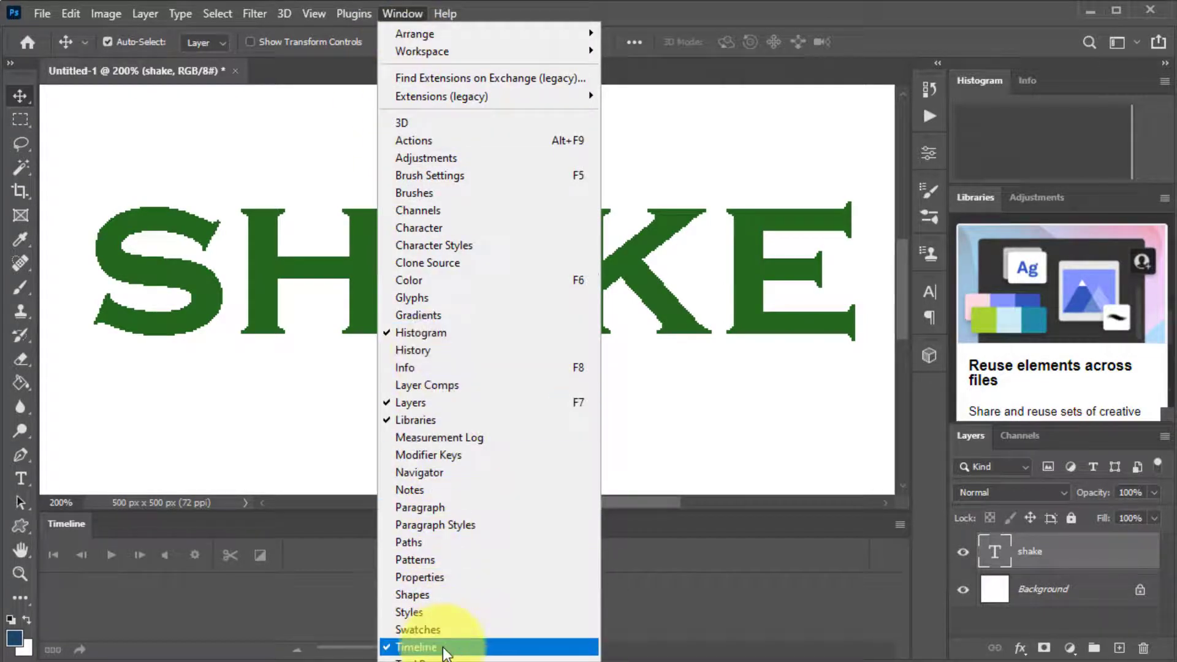
left_click(127, 601)
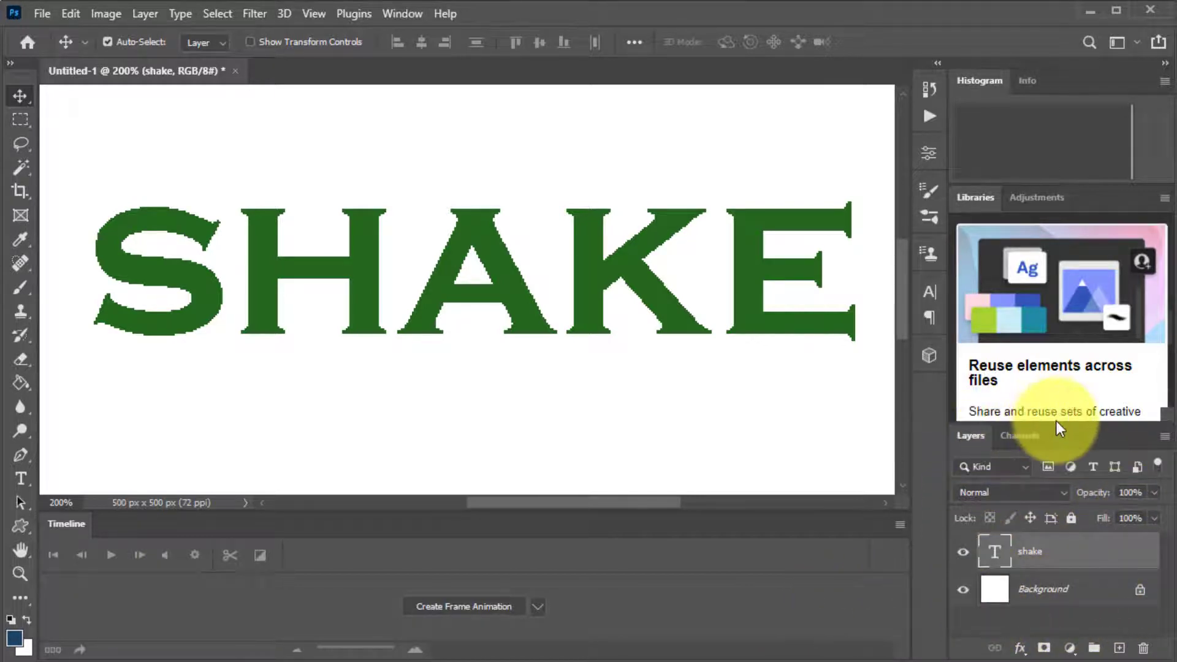
left_click_drag(1057, 424, 1061, 316)
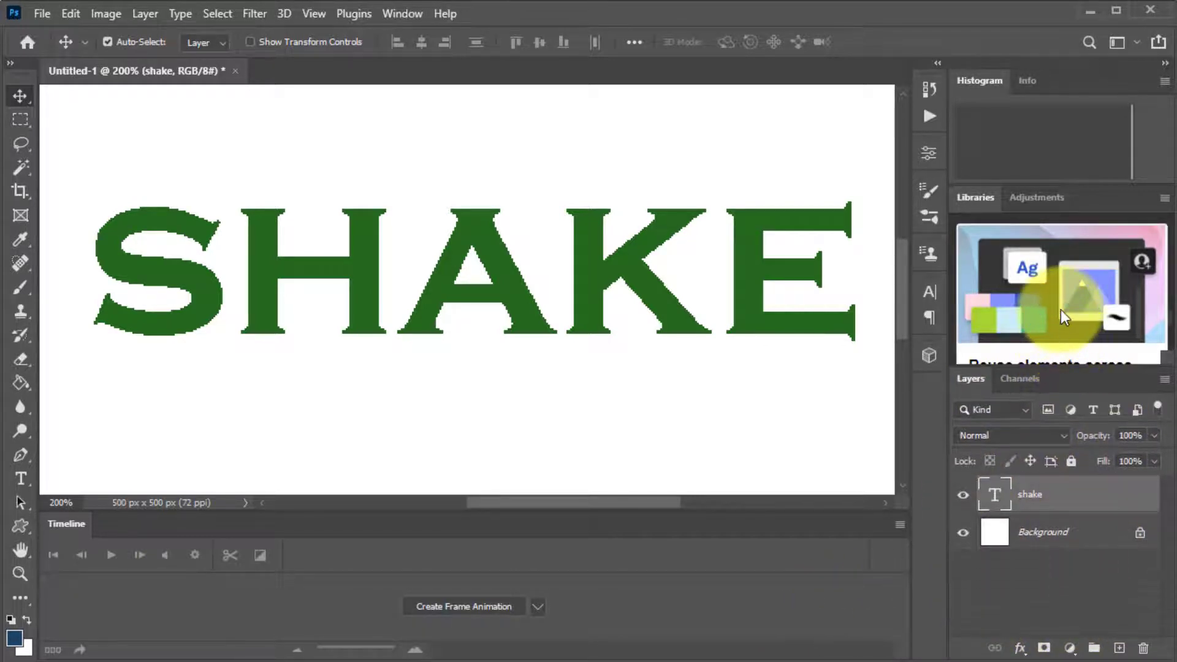
Add five new empty layers (Layer 1 to Layer 5) above shake and select Layer 1
left_click(1120, 651)
left_click(1120, 649)
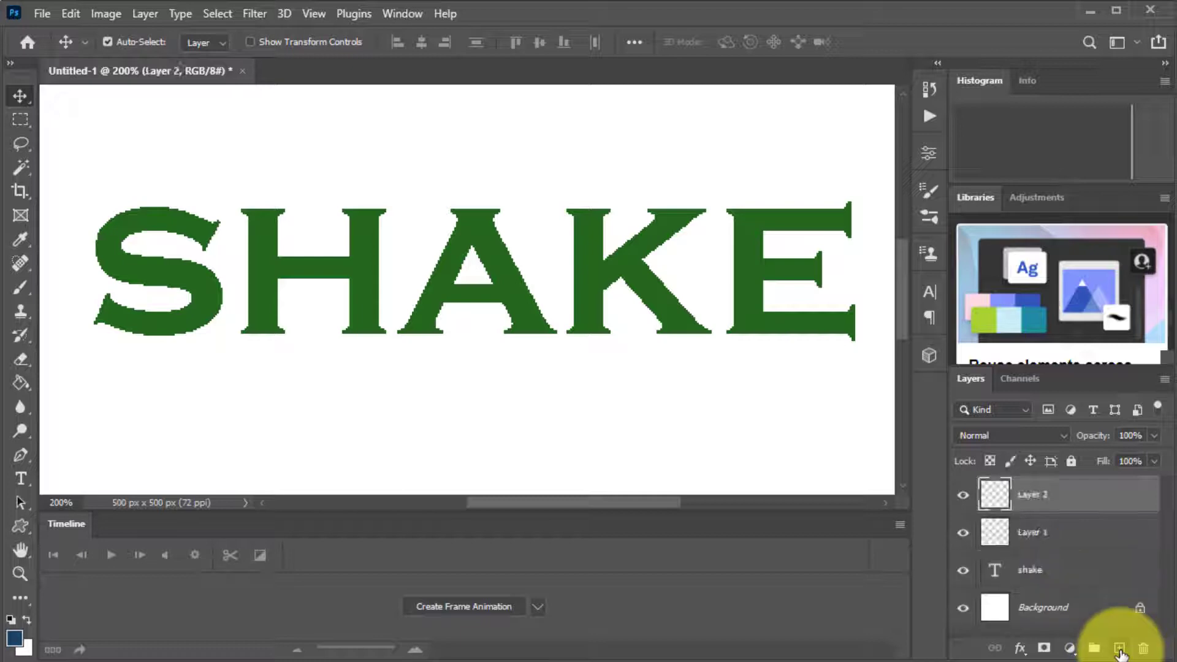
left_click(1119, 648)
left_click(1120, 650)
left_click(1120, 650)
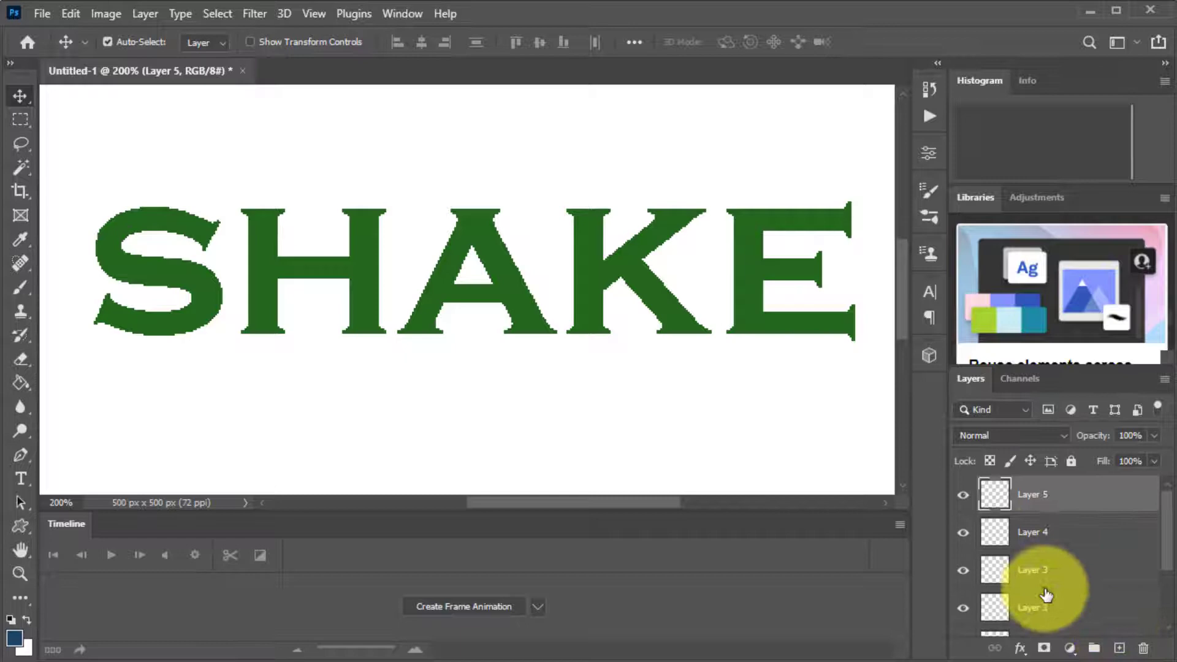
left_click_drag(1168, 519, 1170, 587)
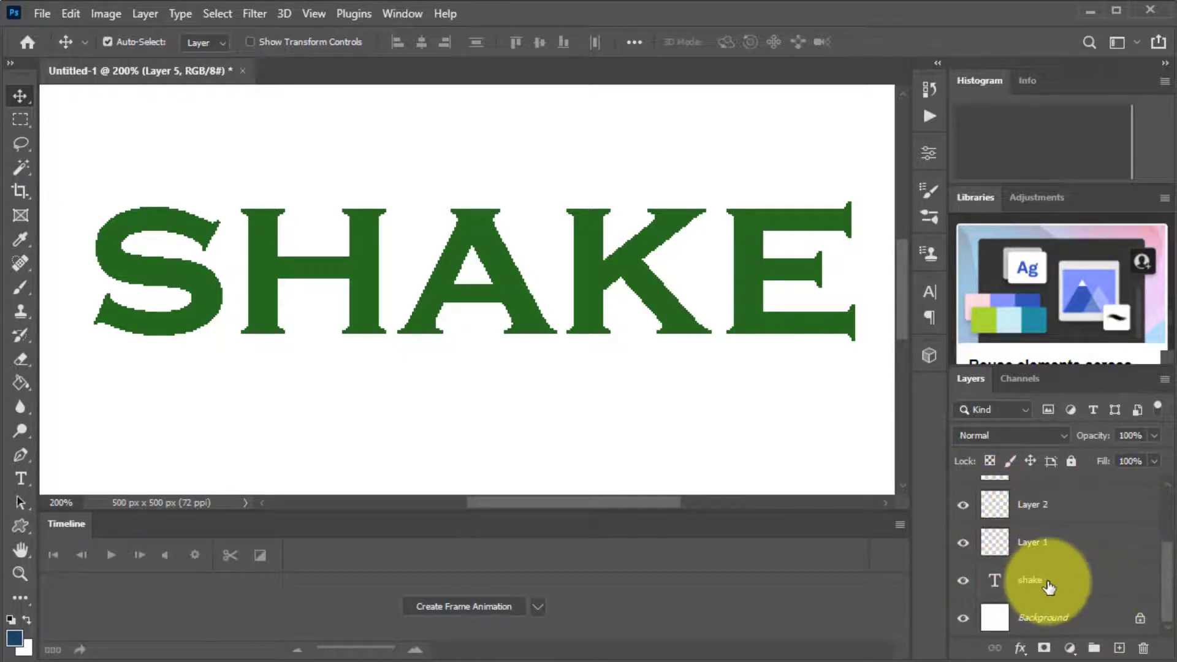
left_click(1042, 551)
left_click_drag(1044, 554, 1006, 533)
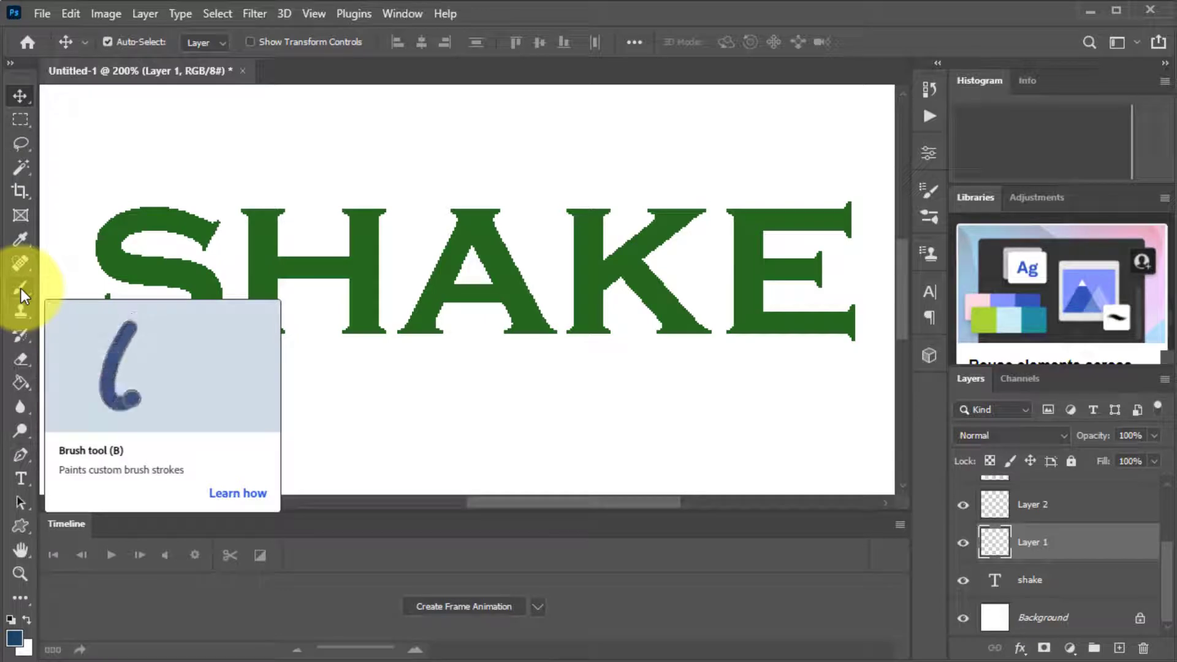
Switch to the Brush tool and step its size through 25, 10 and 35, ending at 90
key("b")
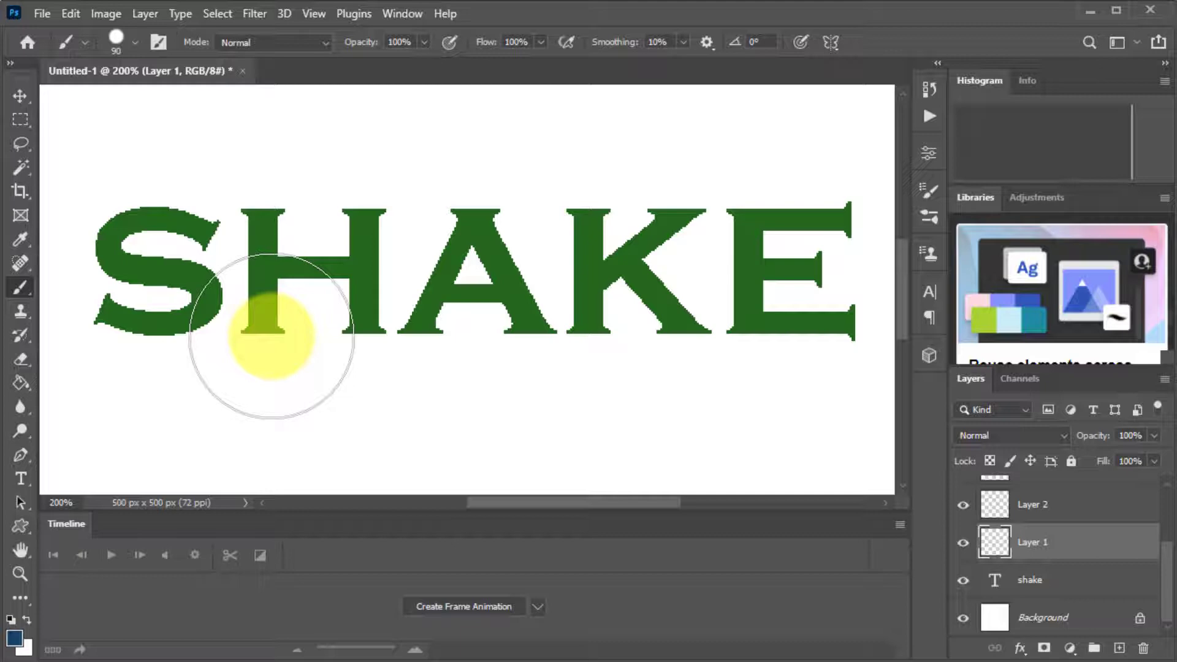
key("bracketleft")
key("bracketright")
key("bracketright")
key("bracketright")
key("bracketright")
key("bracketright")
key("bracketright")
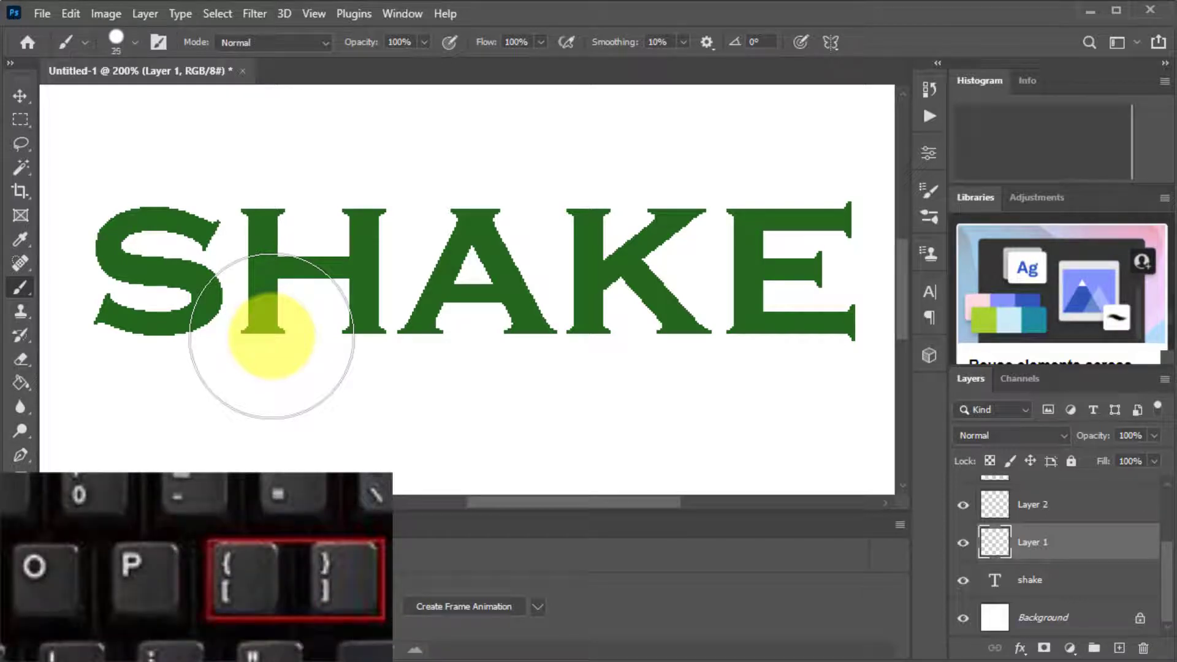
key("bracketleft")
key("bracketleft")
key("bracketleft")
key("bracketright")
key("bracketright")
key("bracketright")
key("bracketright")
key("bracketright")
key("bracketright")
key("bracketright")
key("bracketright")
key("bracketright")
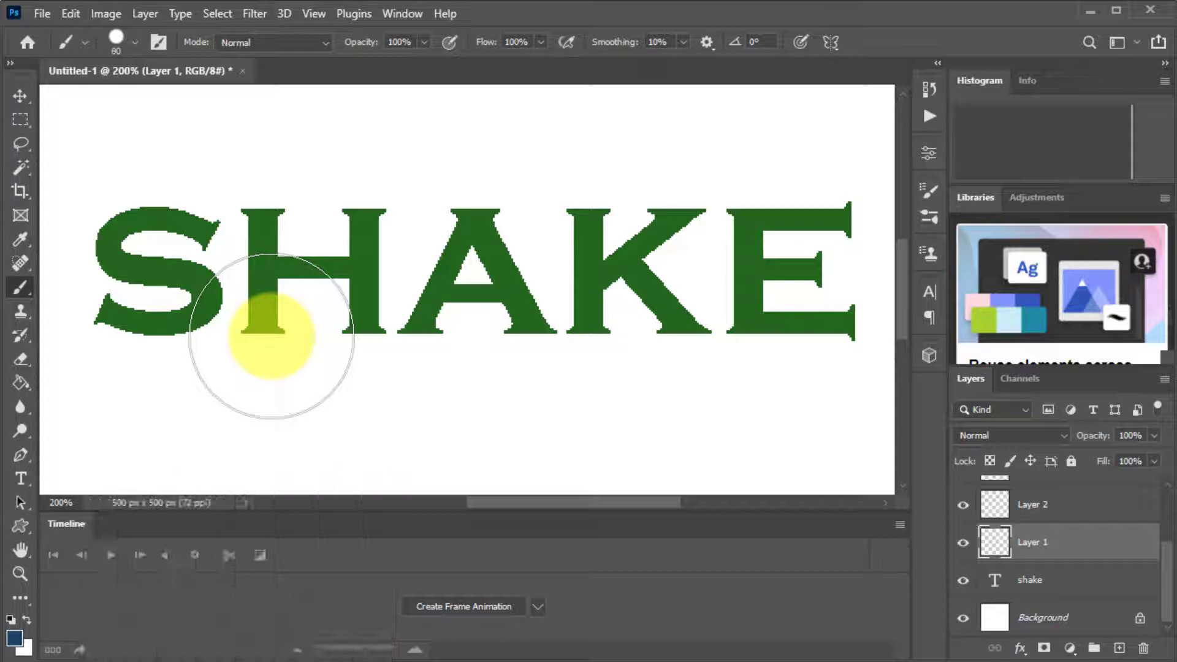
key("bracketright")
key("bracketright")
key("bracketright")
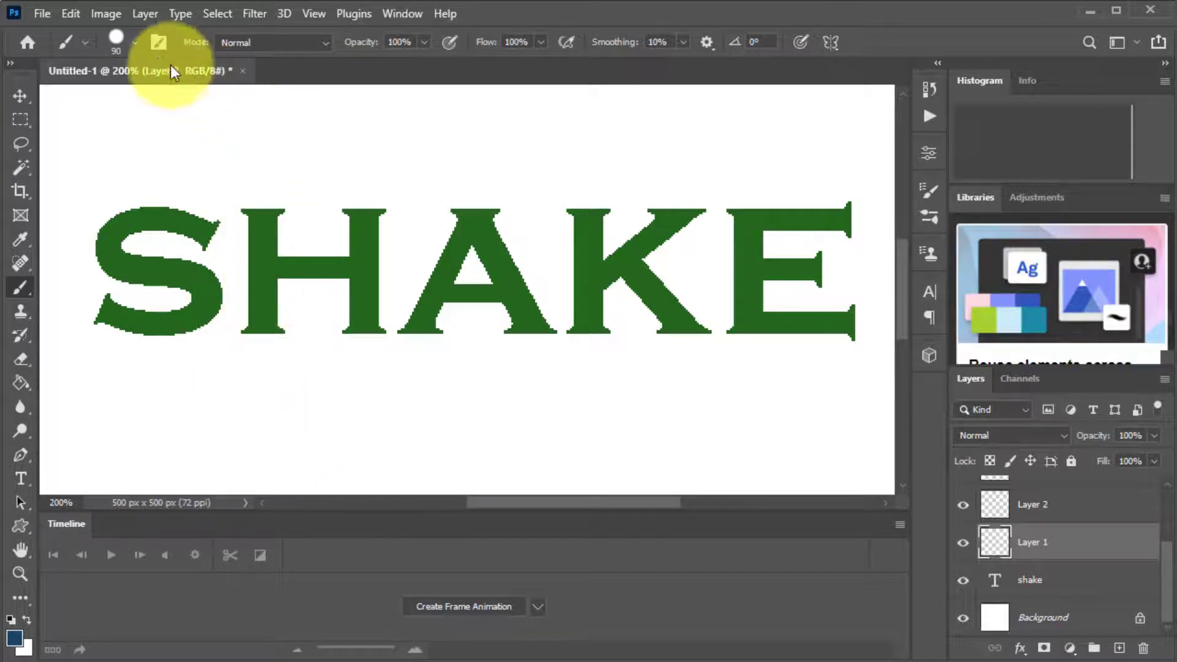
Set the brush to 31 px with 14% hardness and paint a test dab above the text
left_click(135, 46)
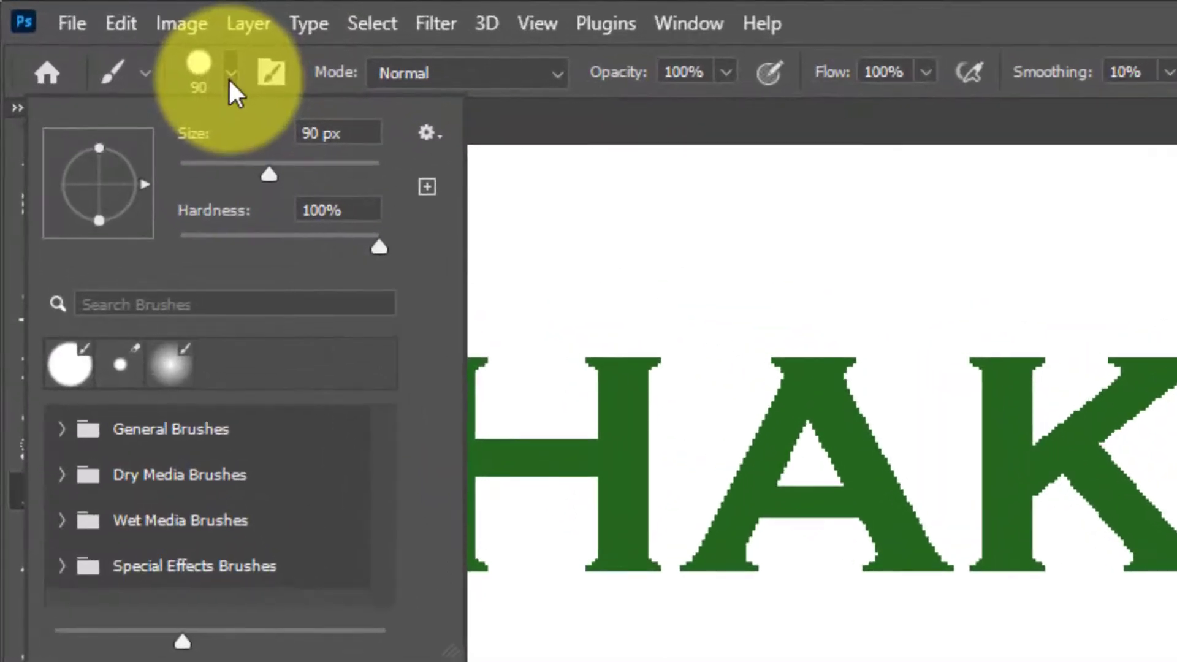
mouse_move(264, 176)
left_mouse_down()
mouse_move(200, 173)
mouse_move(299, 164)
mouse_move(210, 163)
left_mouse_up()
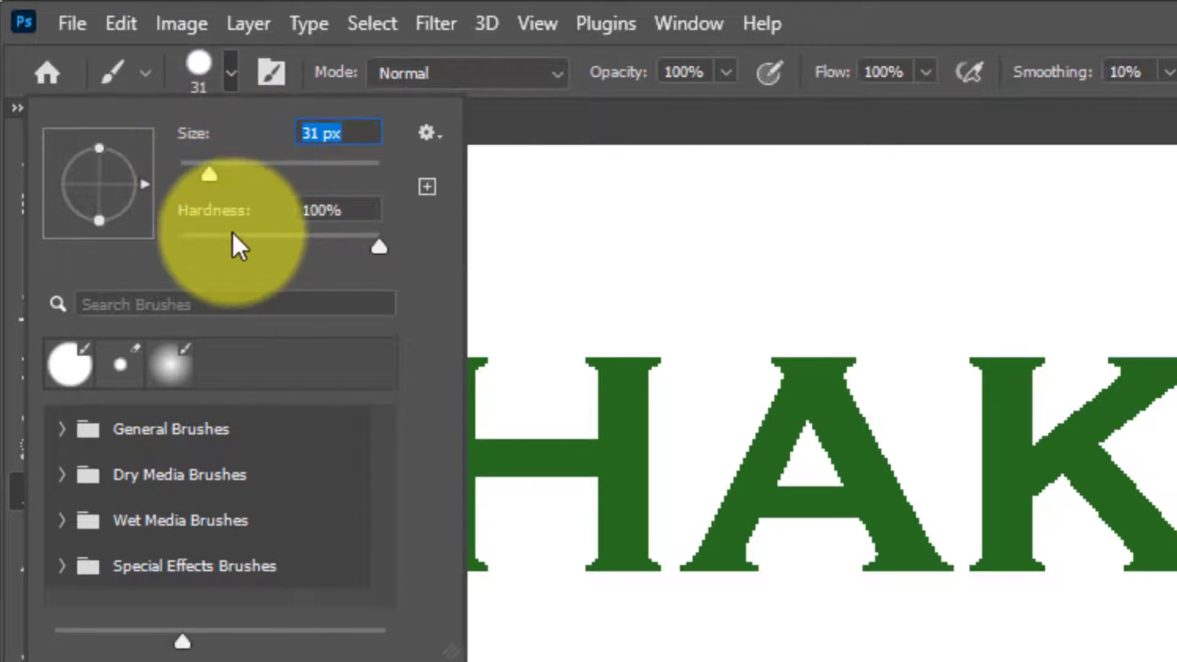
left_click_drag(376, 240, 207, 242)
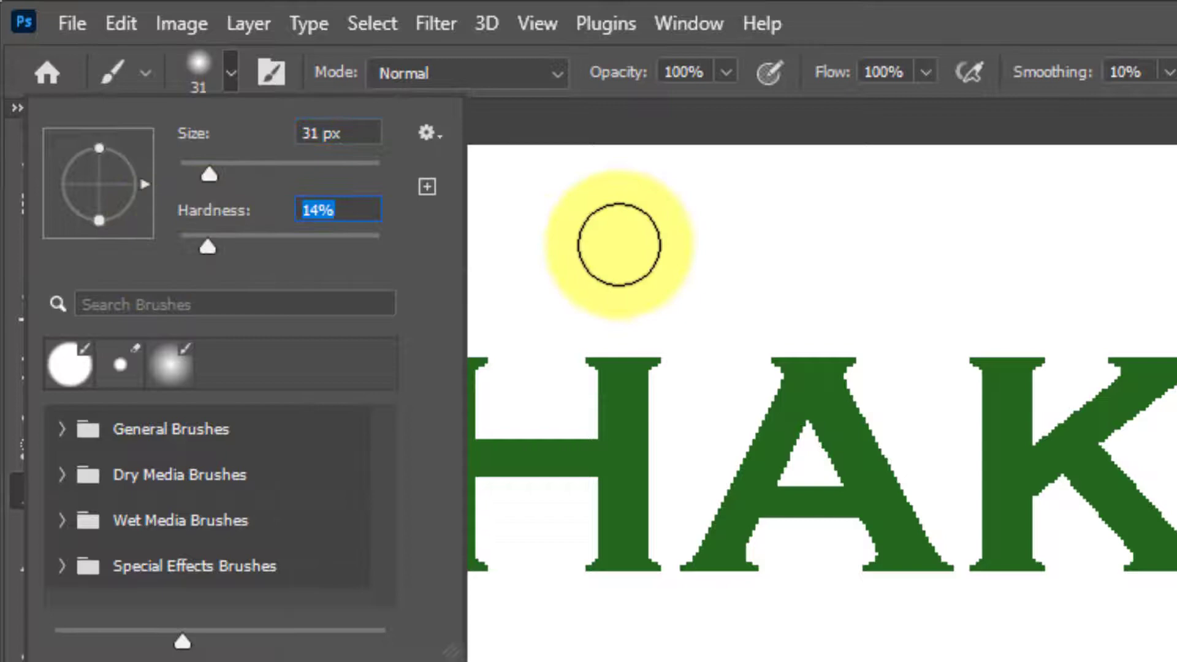
left_click(611, 261)
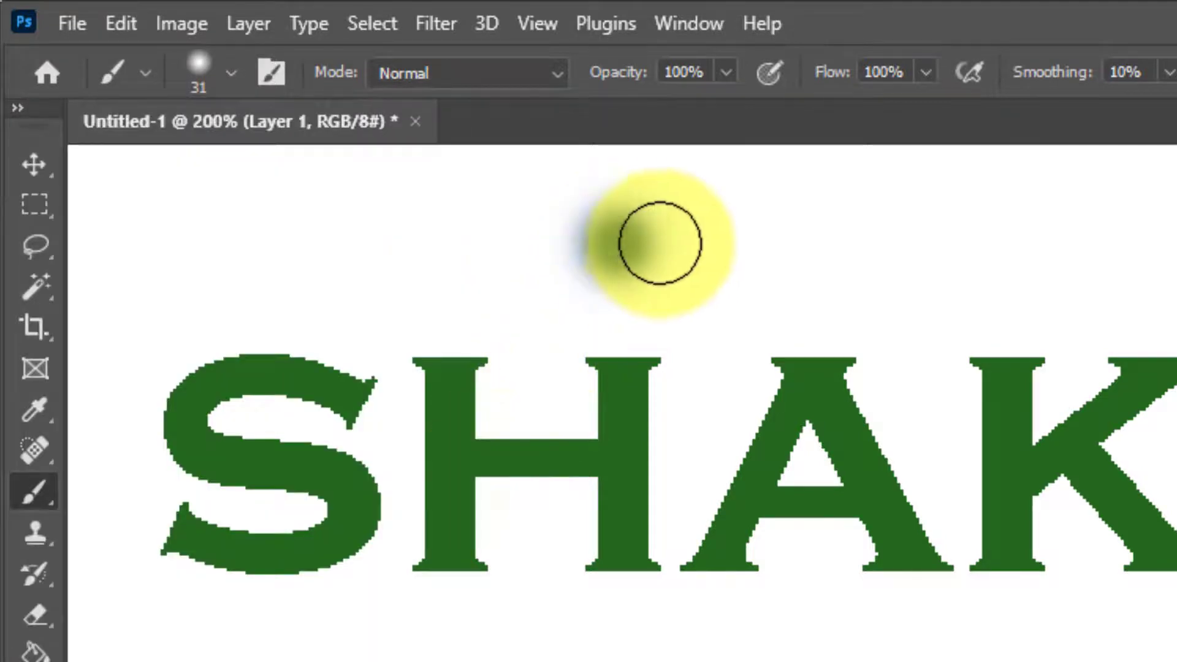
Raise the brush hardness back to 100% and close the brush preset picker
left_click(228, 74)
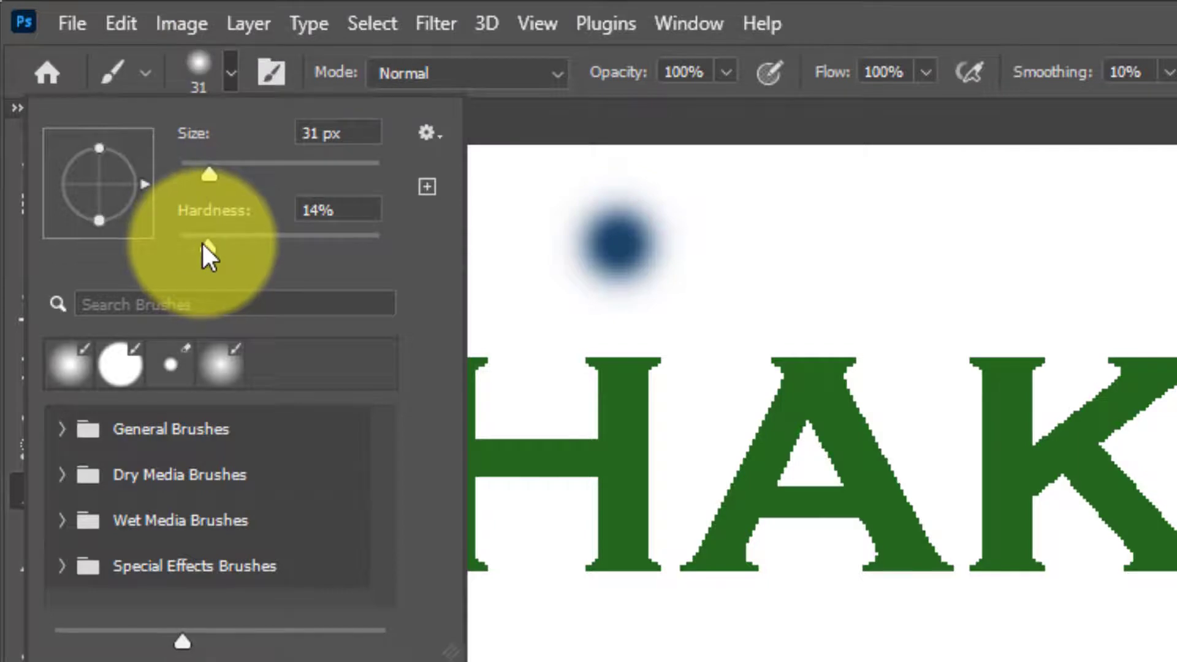
left_click_drag(201, 242, 422, 241)
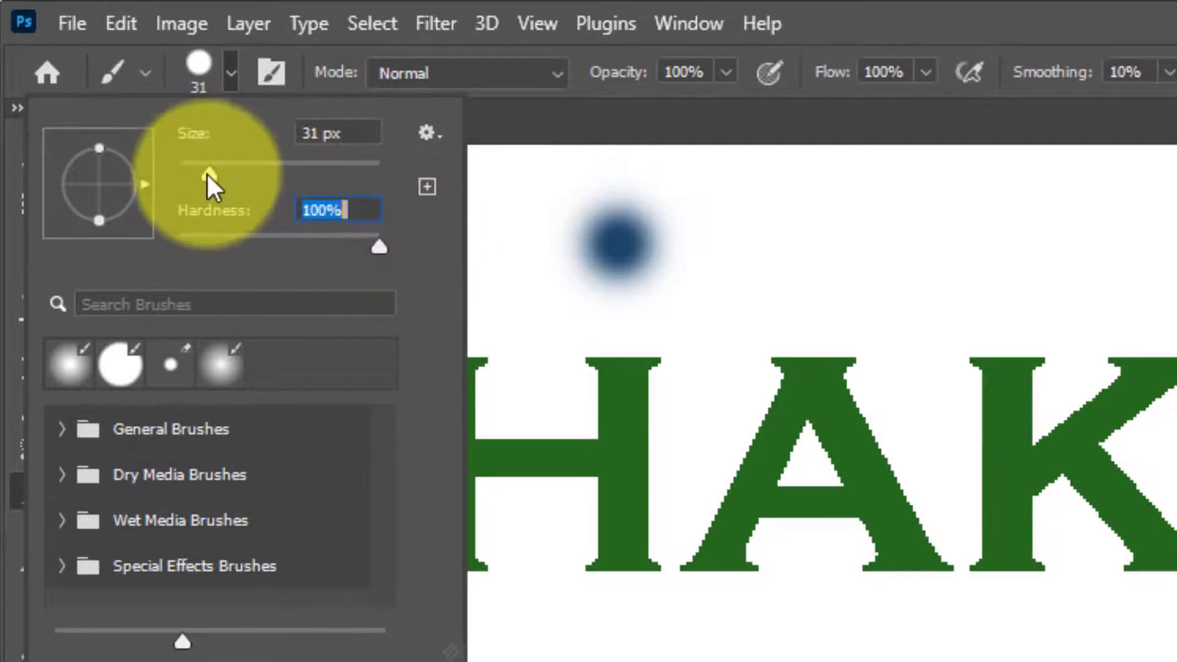
left_click(231, 73)
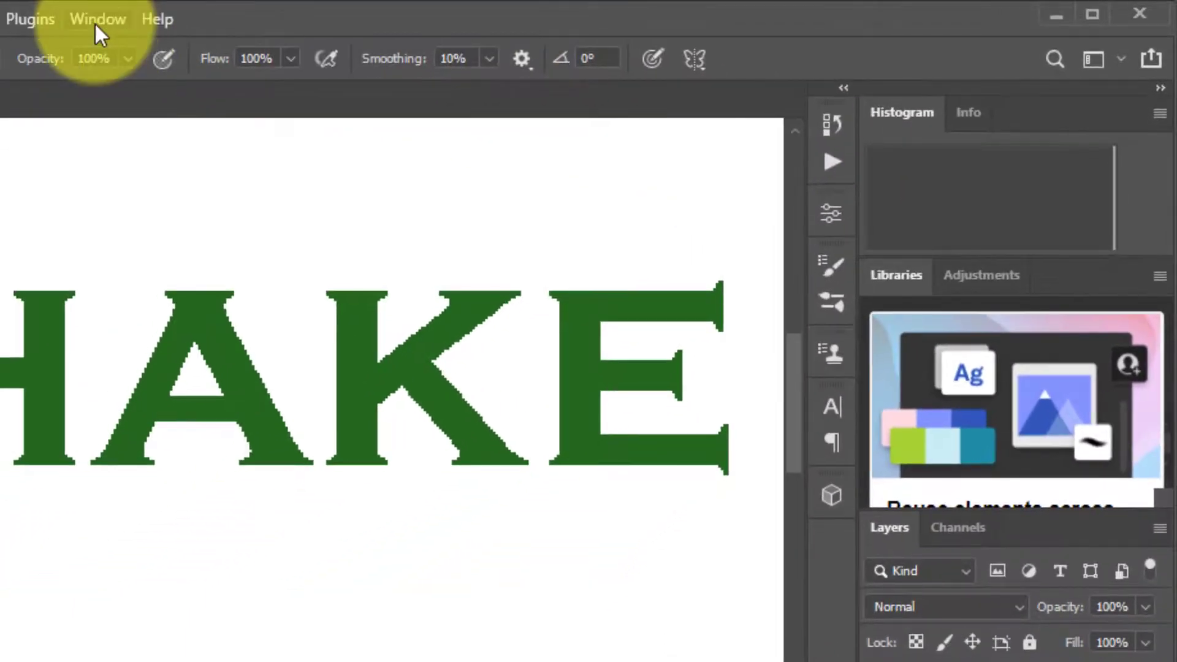
Show the History panel, compare earlier states, and revert to the last New Layer state
left_click(96, 22)
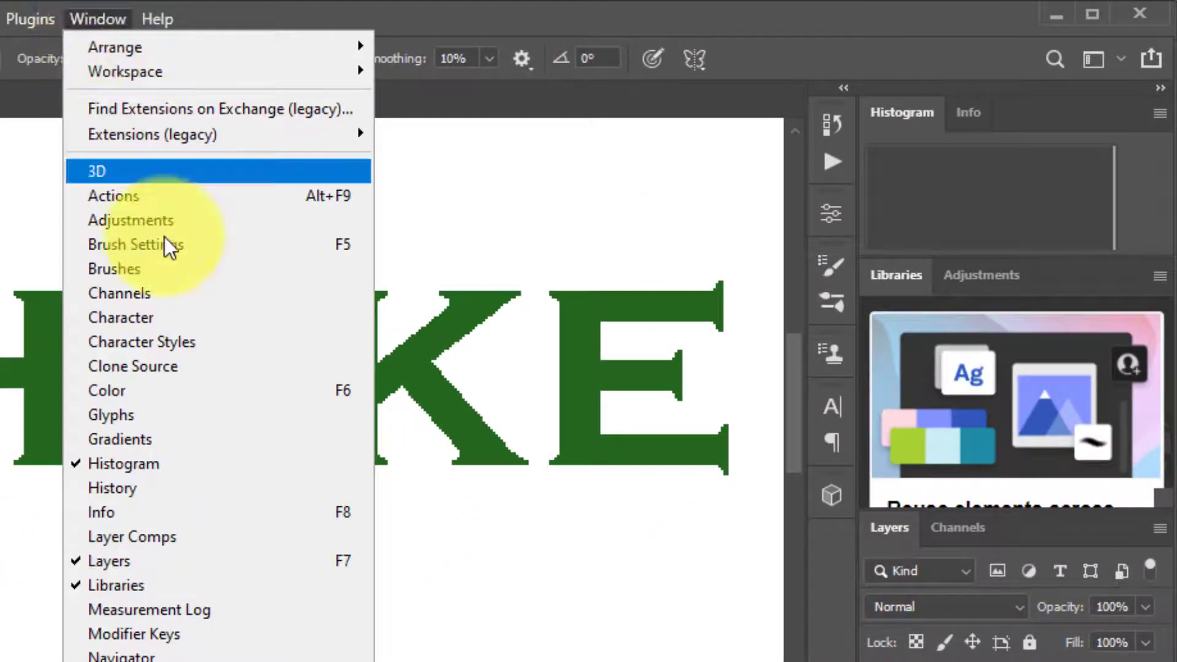
left_click(161, 488)
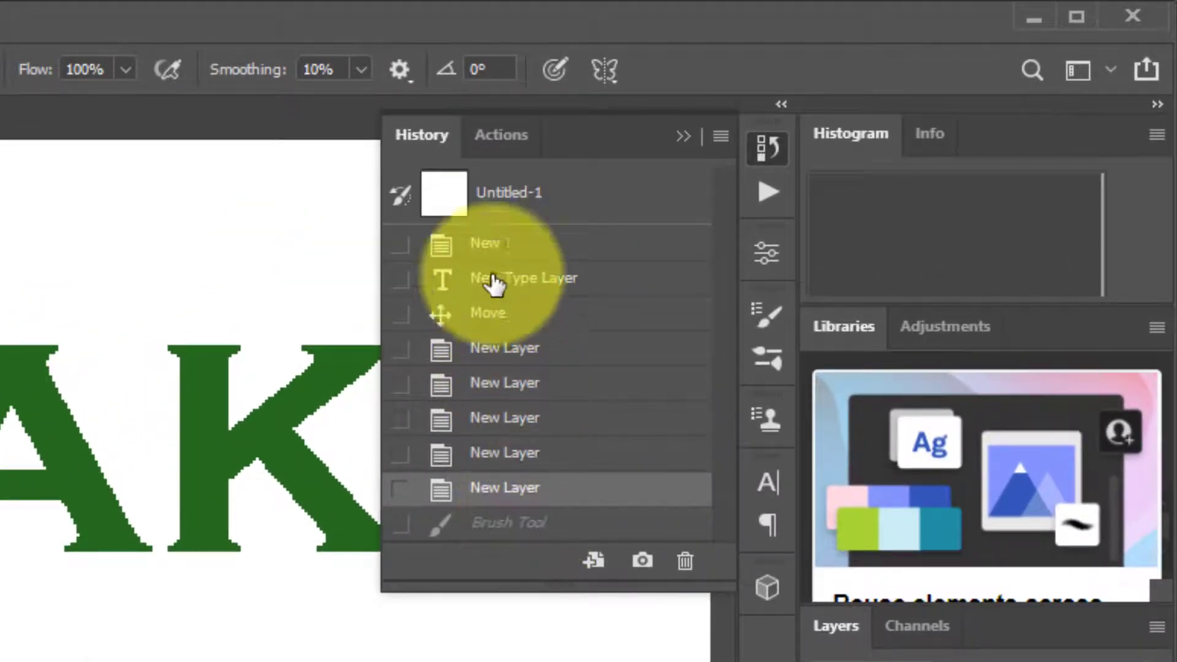
left_click(489, 246)
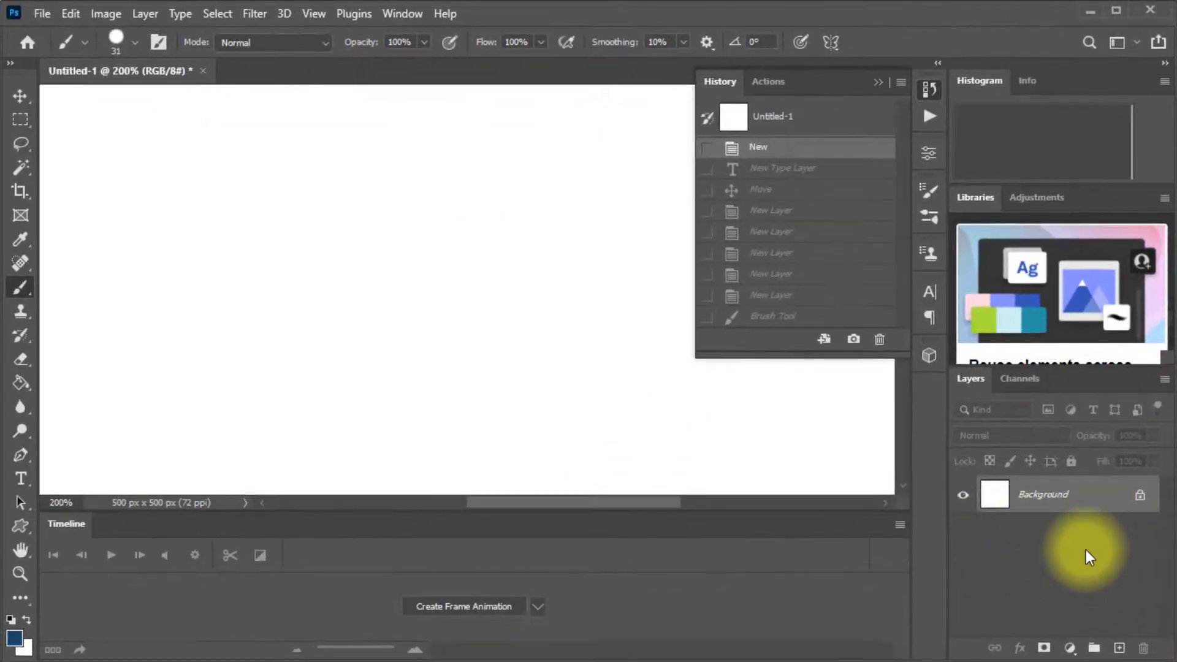
left_click(759, 318)
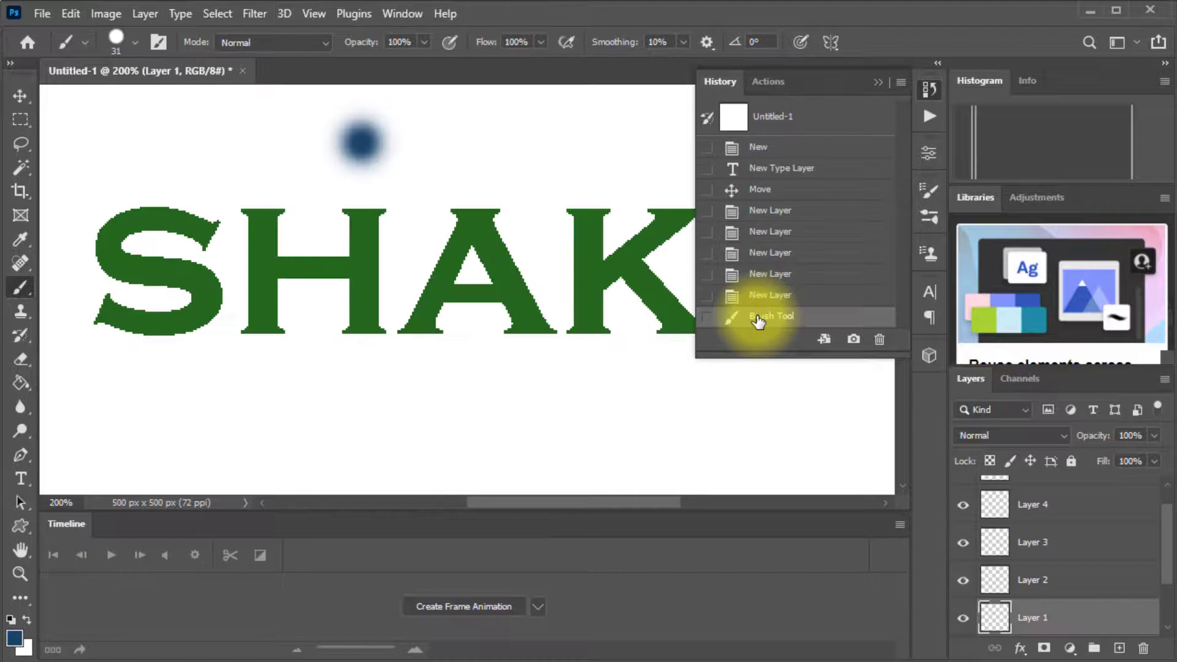
left_click(774, 297)
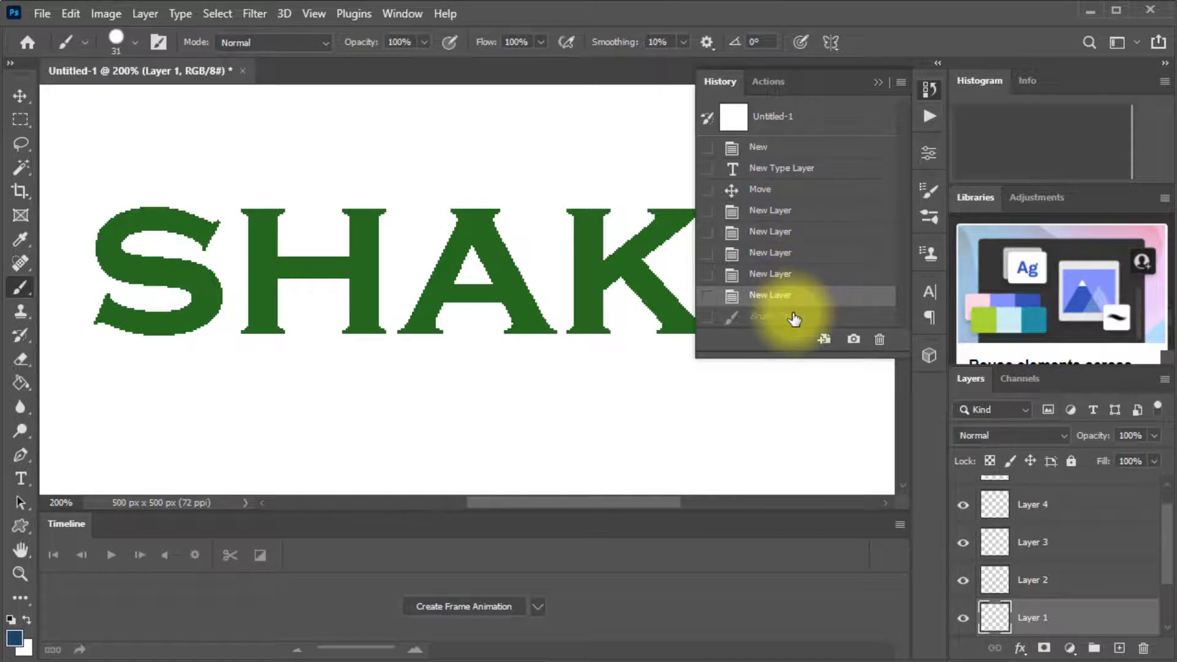
left_click(792, 314)
left_click(793, 297)
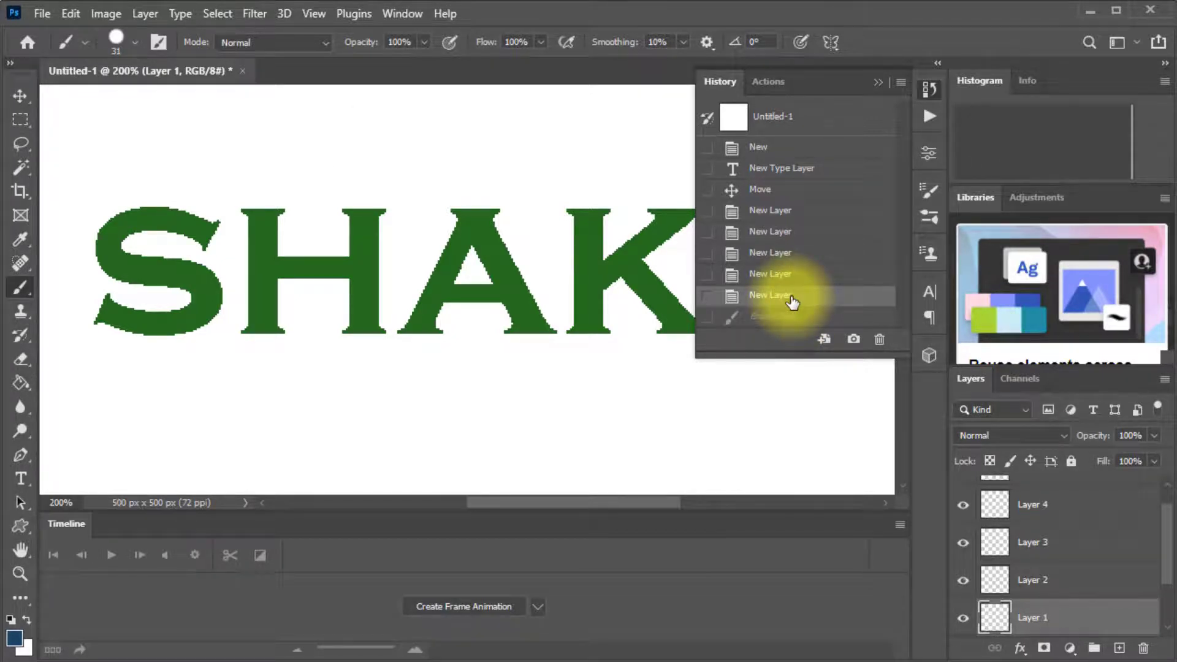
left_click(877, 82)
left_click(929, 89)
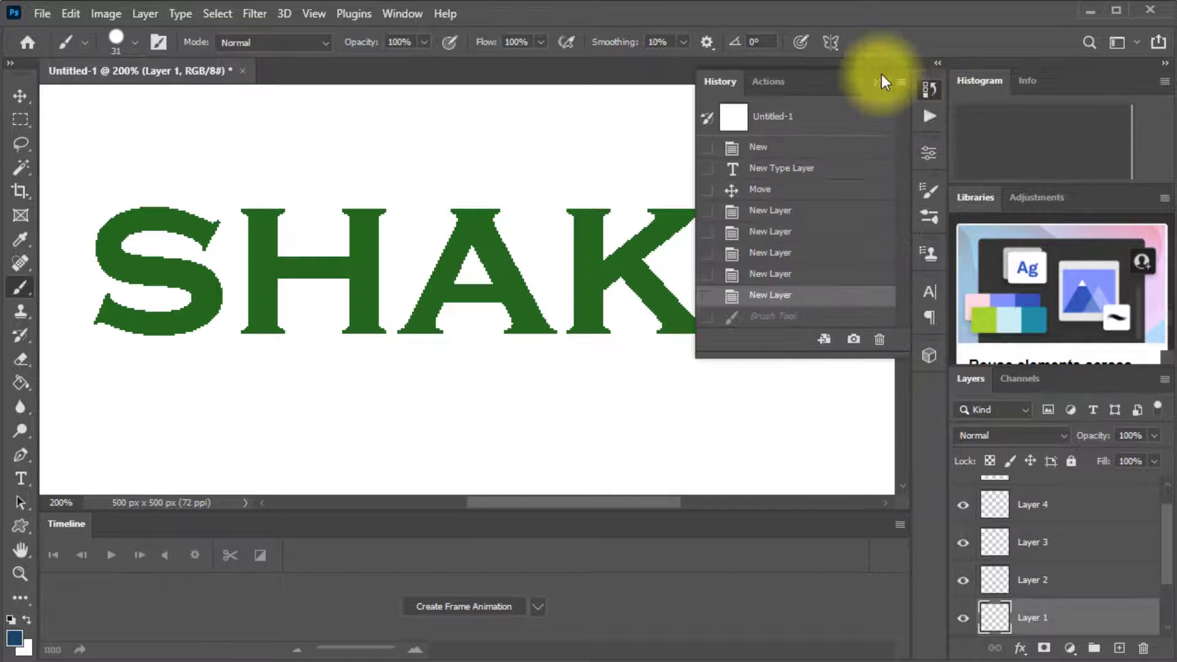
Paint over the top curve of the S, then choose purple 550e6a (H 287) in the Color Picker
left_click(878, 82)
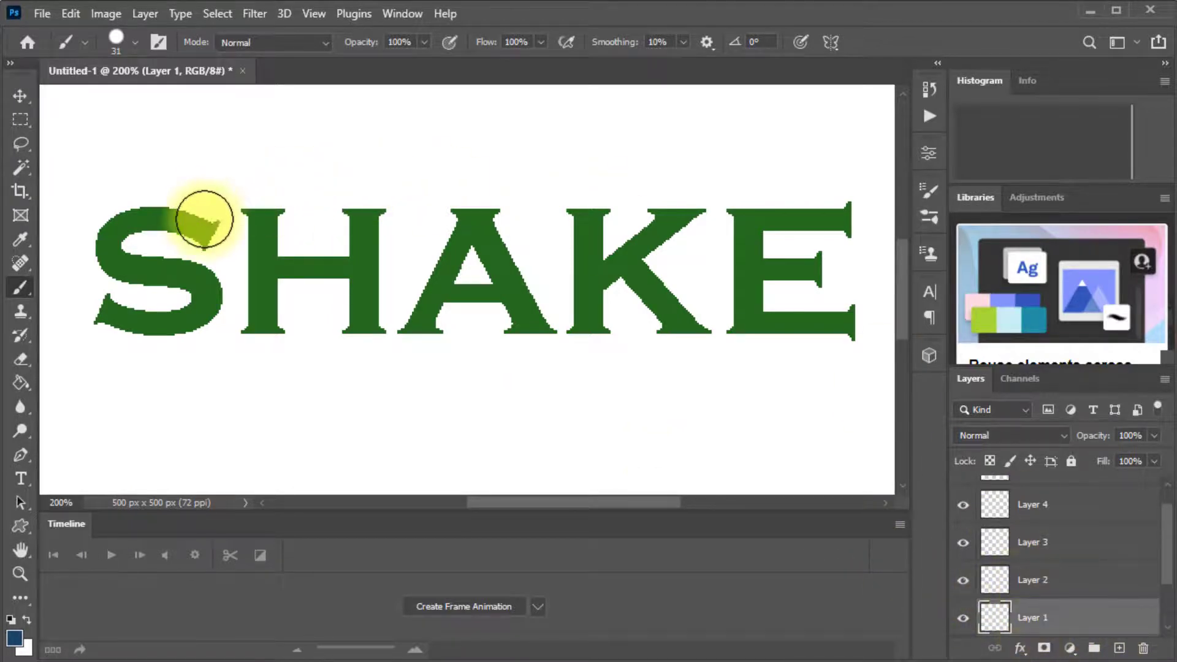
left_click_drag(197, 220, 182, 225)
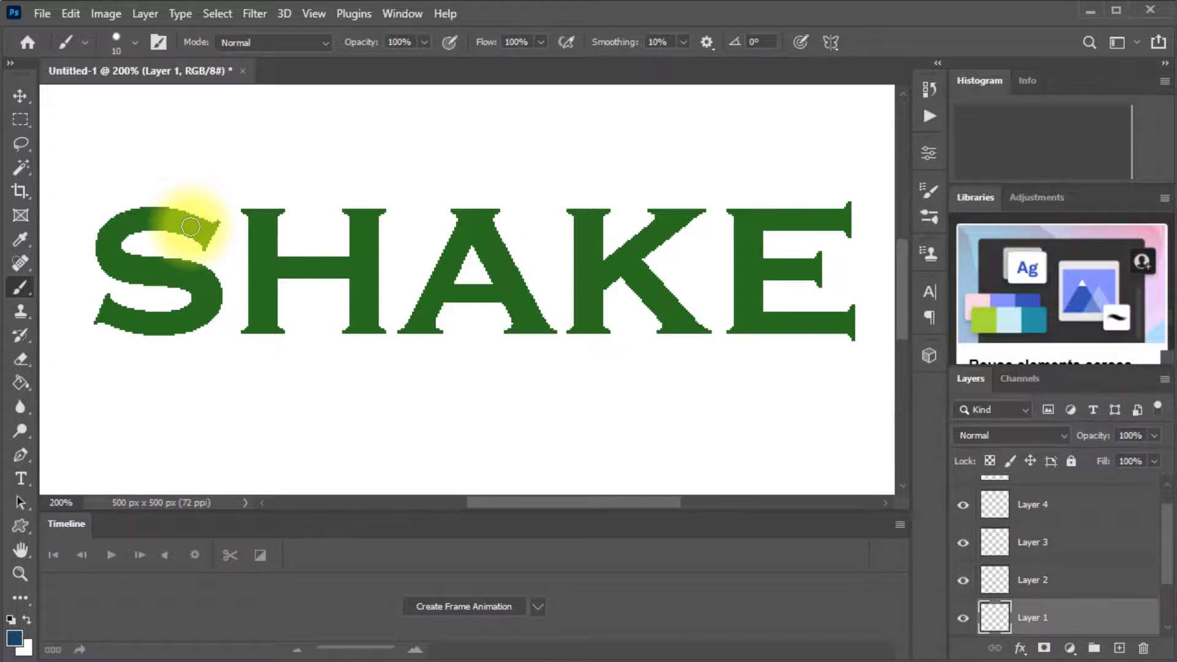
left_click(13, 642)
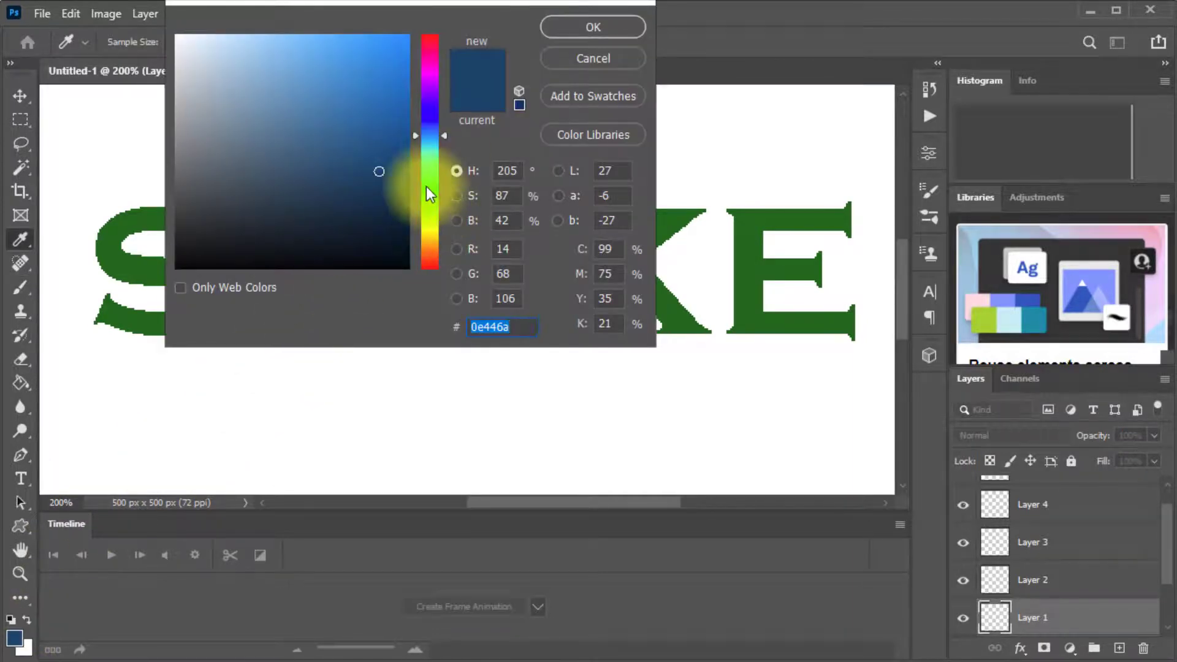
left_click(429, 184)
left_click(433, 138)
left_click(436, 113)
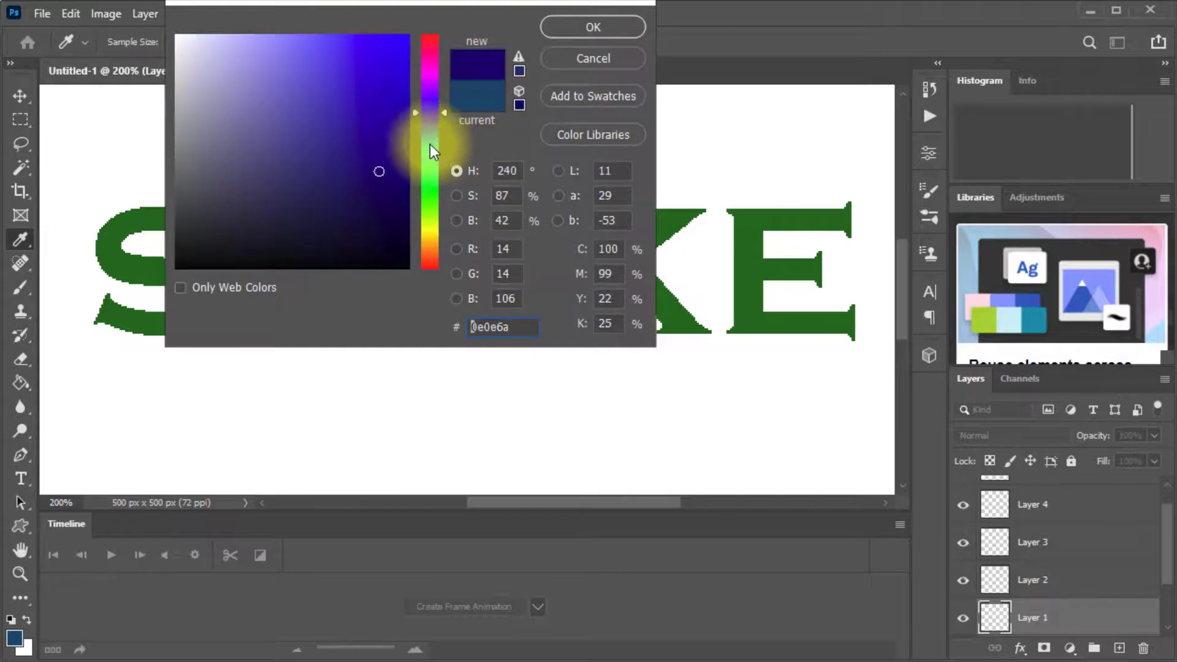
left_click(429, 154)
left_click(433, 82)
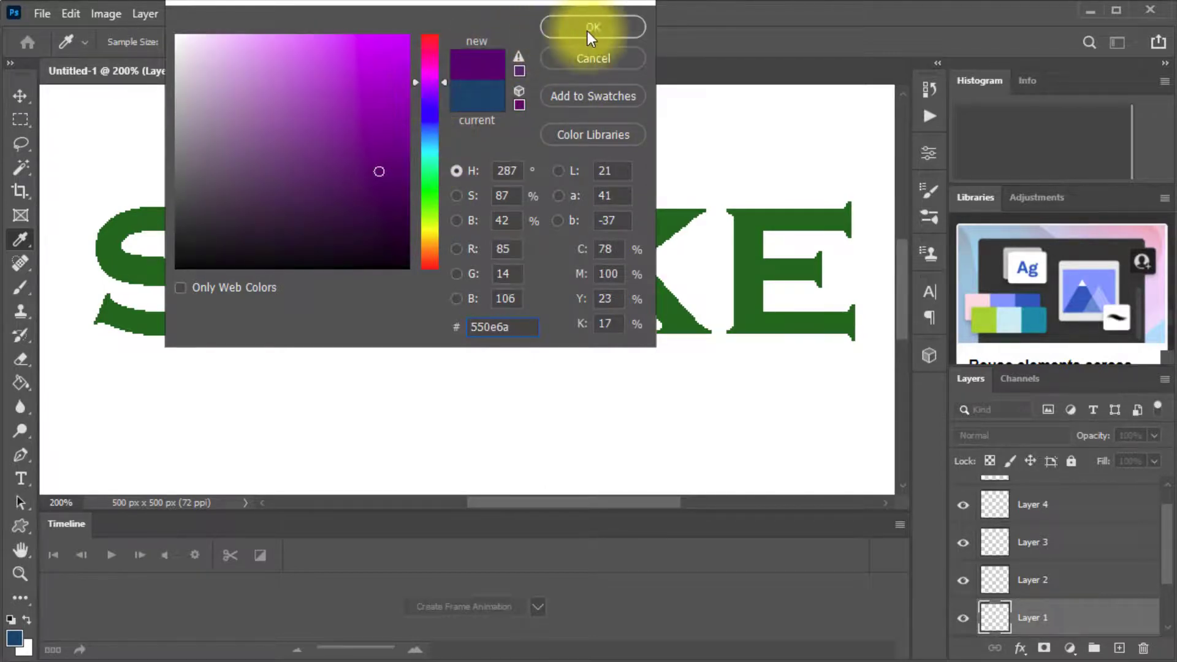
Confirm purple as the brush colour and paint purple strokes over the S, H, K and E on Layer 1
left_click(605, 25)
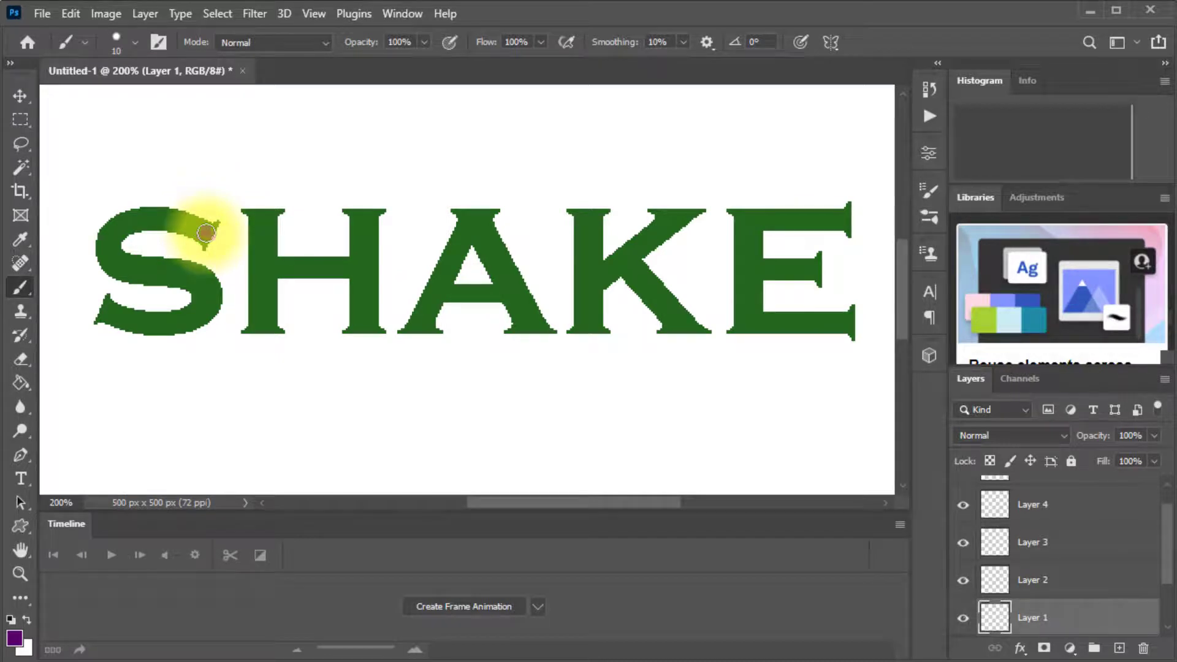
mouse_move(187, 226)
left_mouse_down()
mouse_move(114, 235)
mouse_move(104, 262)
mouse_move(185, 279)
mouse_move(203, 296)
mouse_move(199, 314)
mouse_move(104, 316)
left_mouse_up()
mouse_move(262, 211)
left_mouse_down()
mouse_move(265, 324)
mouse_move(263, 263)
mouse_move(355, 263)
mouse_move(362, 203)
mouse_move(367, 288)
mouse_move(386, 326)
mouse_move(421, 320)
mouse_move(473, 205)
mouse_move(540, 320)
mouse_move(515, 279)
mouse_move(443, 279)
left_mouse_up()
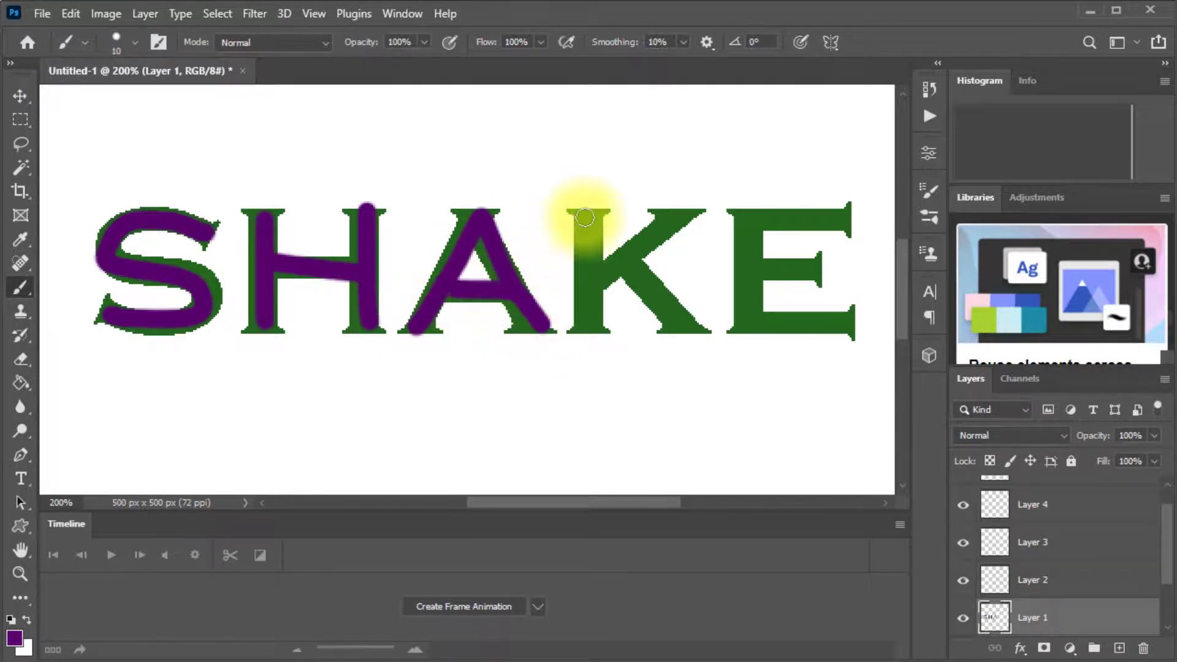
mouse_move(583, 206)
left_mouse_down()
mouse_move(584, 315)
mouse_move(600, 277)
mouse_move(668, 231)
mouse_move(641, 255)
mouse_move(678, 330)
left_mouse_up()
mouse_move(845, 218)
left_mouse_down()
mouse_move(745, 207)
mouse_move(733, 270)
mouse_move(783, 328)
mouse_move(847, 325)
left_mouse_up()
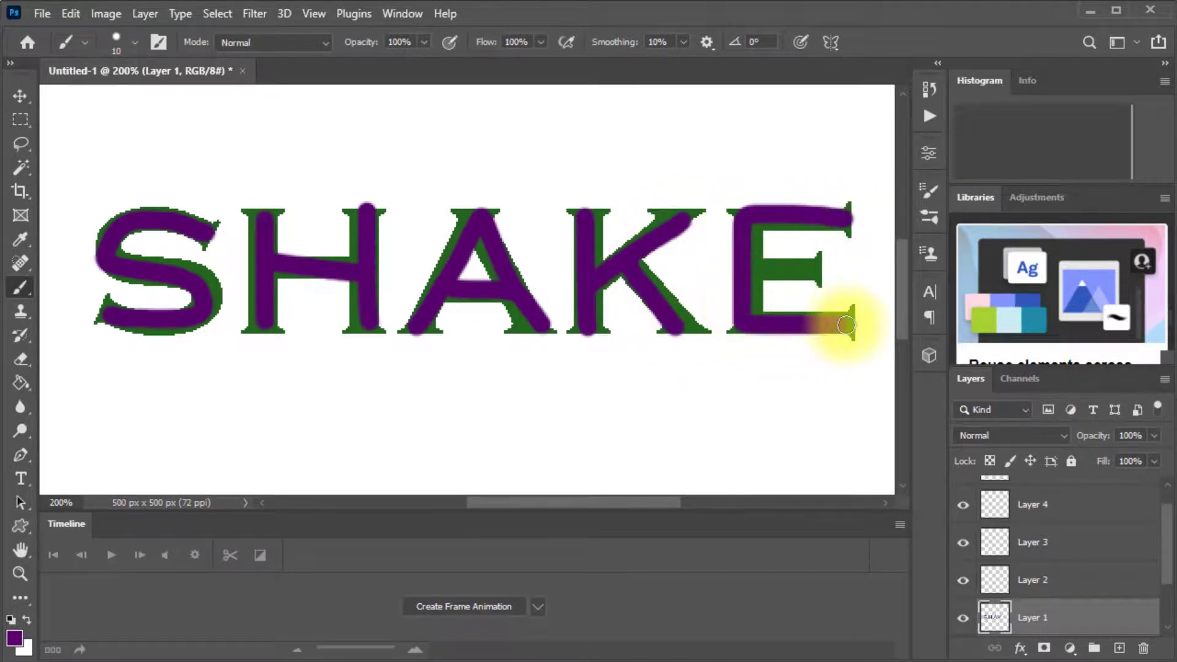
left_click_drag(751, 270, 817, 268)
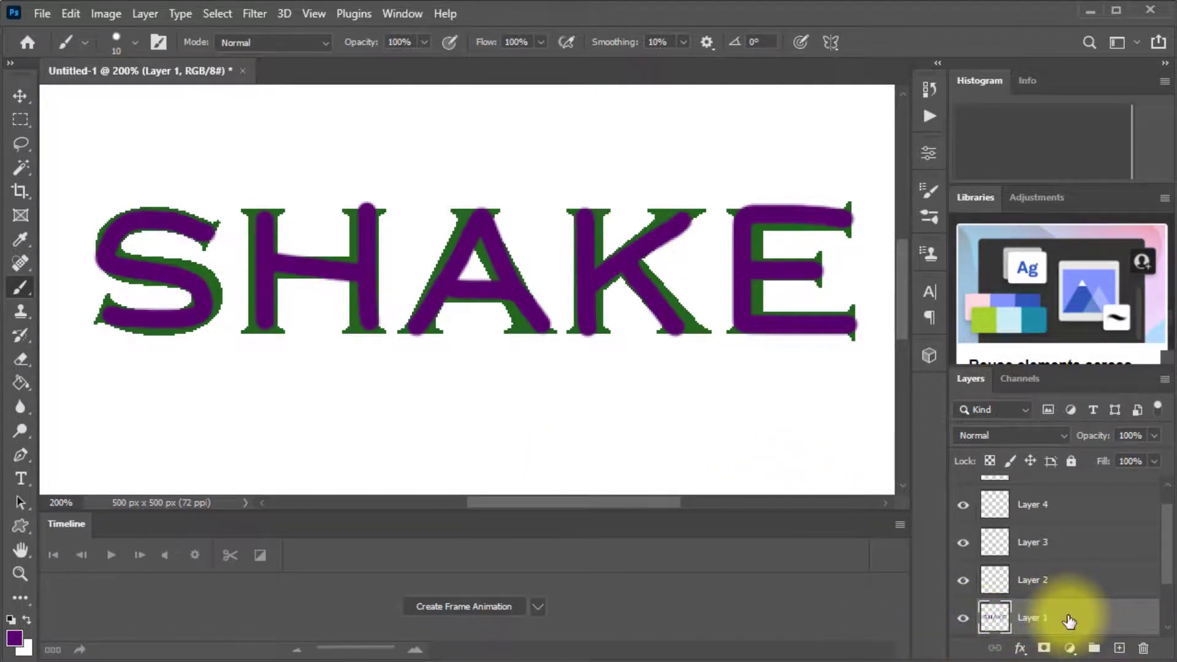
Hide Layer 1 and make Layer 2 the active layer
scroll(1069, 619, "down", 1)
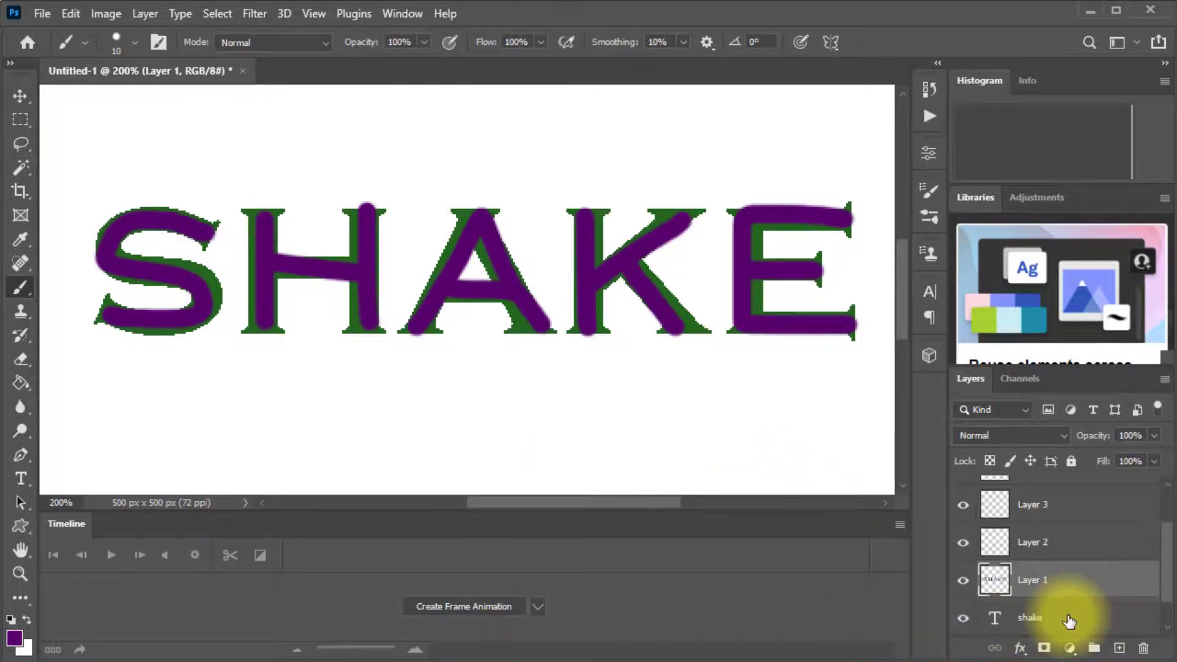
left_click(964, 583)
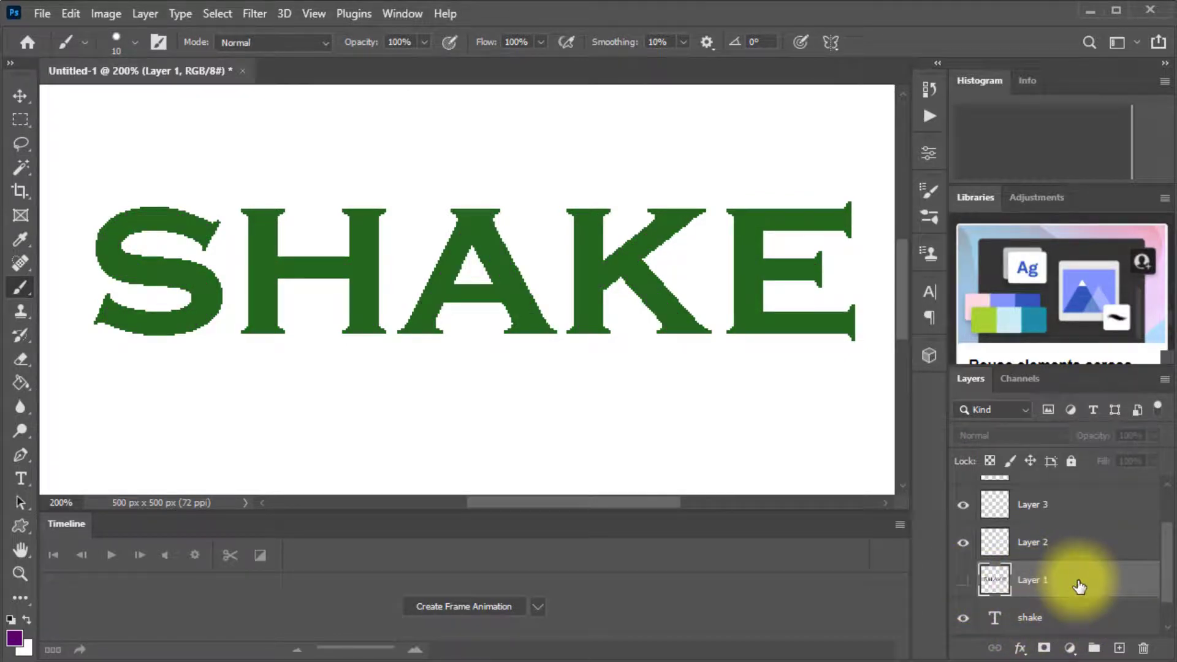
left_click(1052, 549)
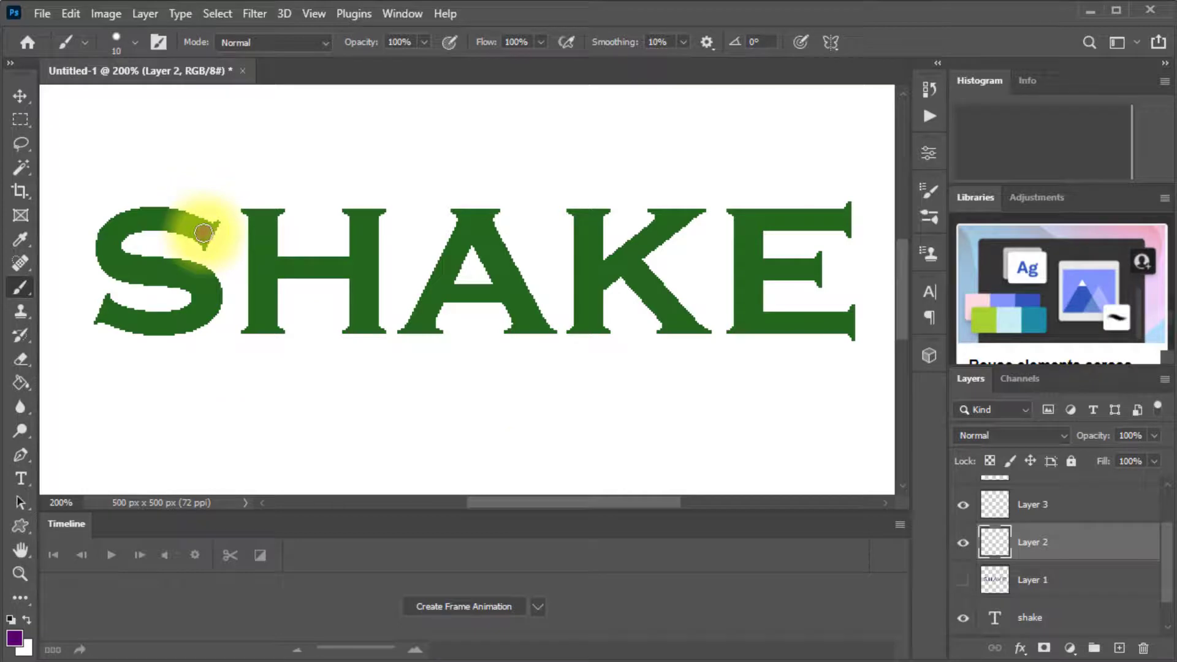
Paint purple strokes over the S, H, K and E on Layer 2
mouse_move(182, 223)
left_mouse_down()
mouse_move(137, 220)
mouse_move(111, 259)
mouse_move(208, 286)
mouse_move(208, 316)
mouse_move(107, 309)
left_mouse_up()
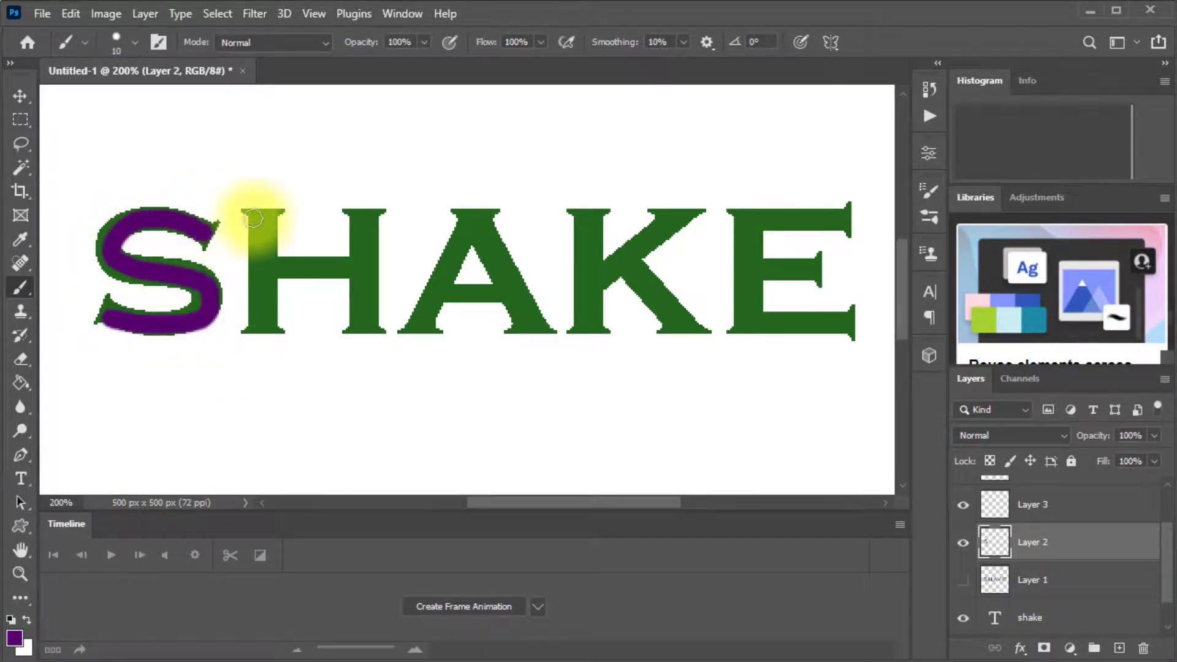
left_click(257, 216)
mouse_move(260, 252)
left_mouse_down()
mouse_move(265, 328)
mouse_move(269, 264)
mouse_move(368, 271)
mouse_move(364, 217)
mouse_move(365, 327)
mouse_move(418, 326)
mouse_move(474, 215)
mouse_move(530, 328)
mouse_move(514, 293)
mouse_move(447, 300)
left_mouse_up()
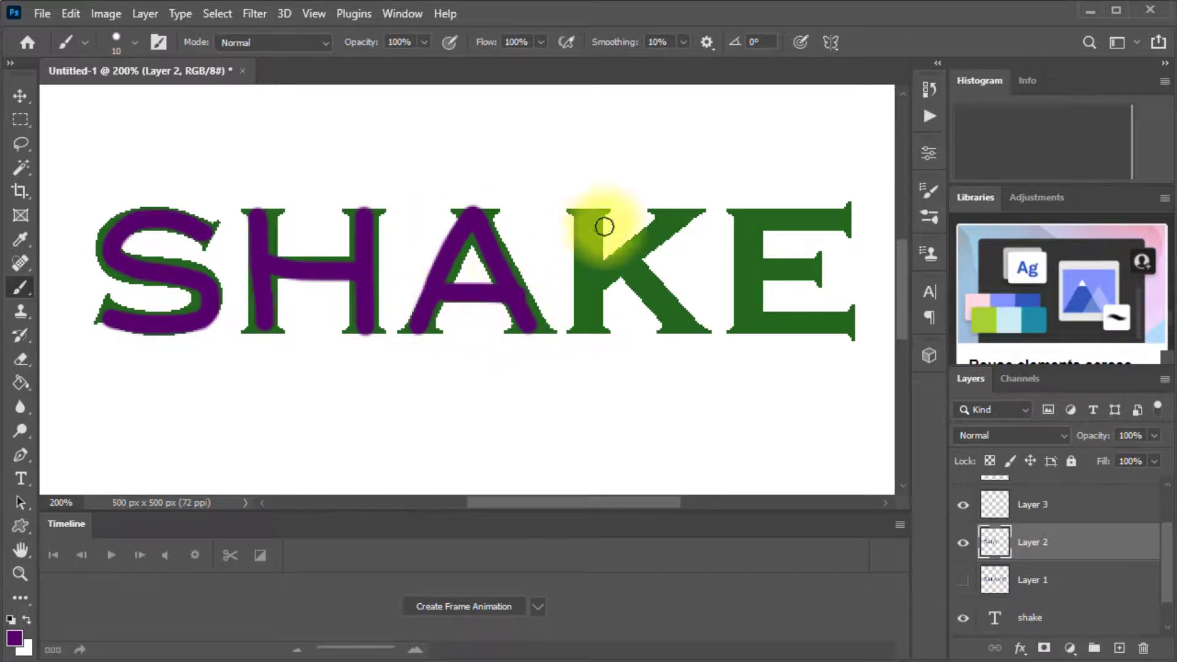
mouse_move(585, 214)
left_mouse_down()
mouse_move(594, 327)
mouse_move(591, 284)
mouse_move(670, 217)
mouse_move(656, 251)
mouse_move(631, 267)
mouse_move(688, 335)
left_mouse_up()
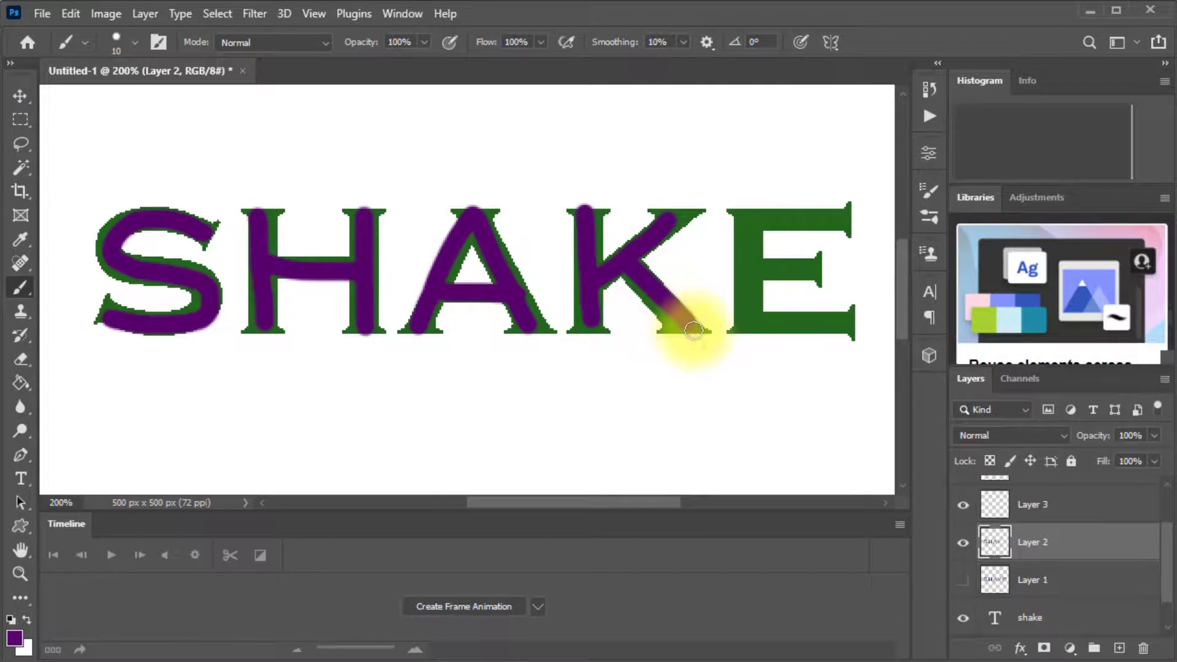
mouse_move(846, 218)
left_mouse_down()
mouse_move(783, 215)
mouse_move(744, 249)
mouse_move(767, 331)
mouse_move(836, 328)
mouse_move(756, 263)
mouse_move(815, 276)
left_mouse_up()
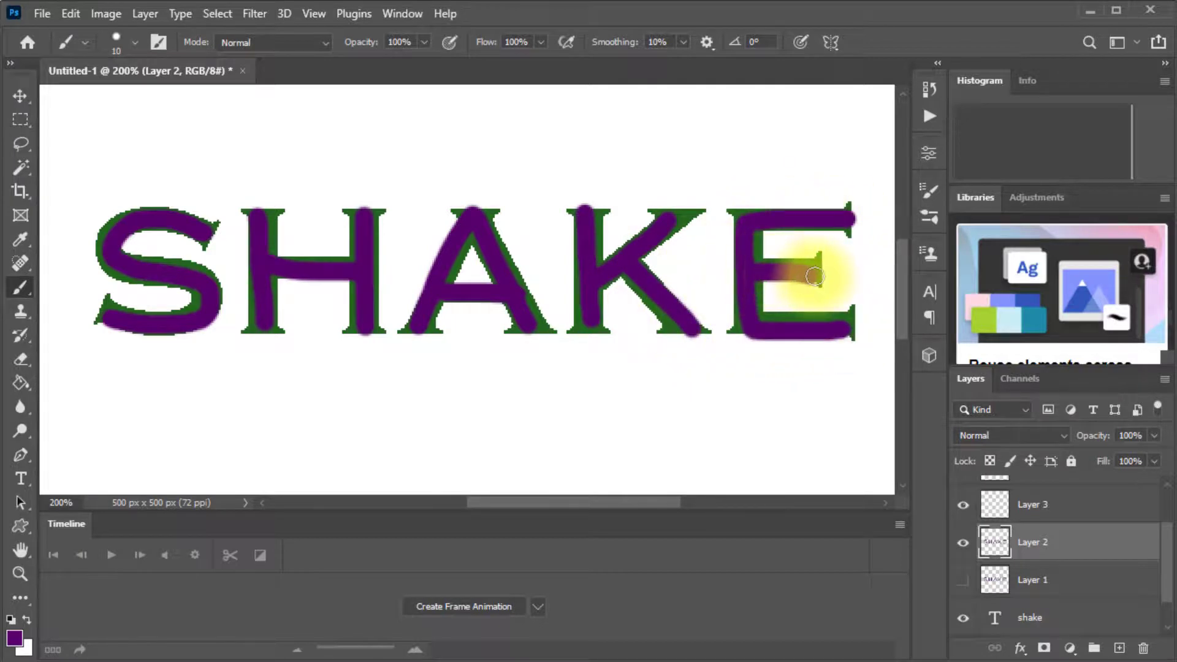
Hide Layer 2 and make Layer 3 the active layer
left_click(963, 544)
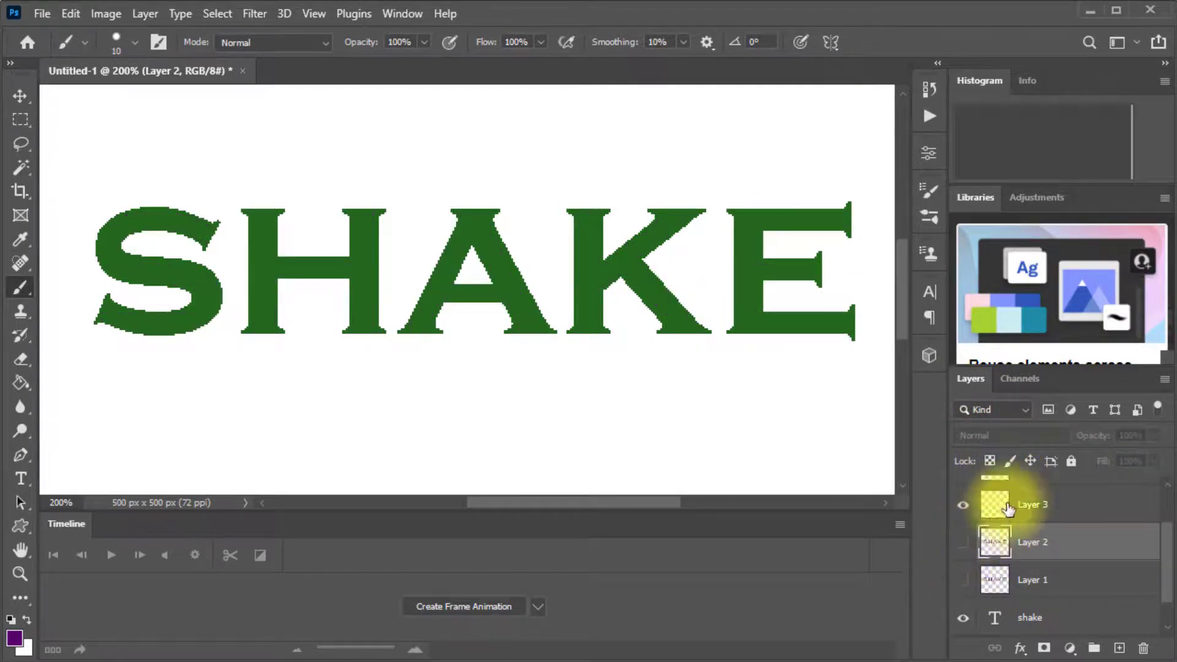
left_click(1042, 504)
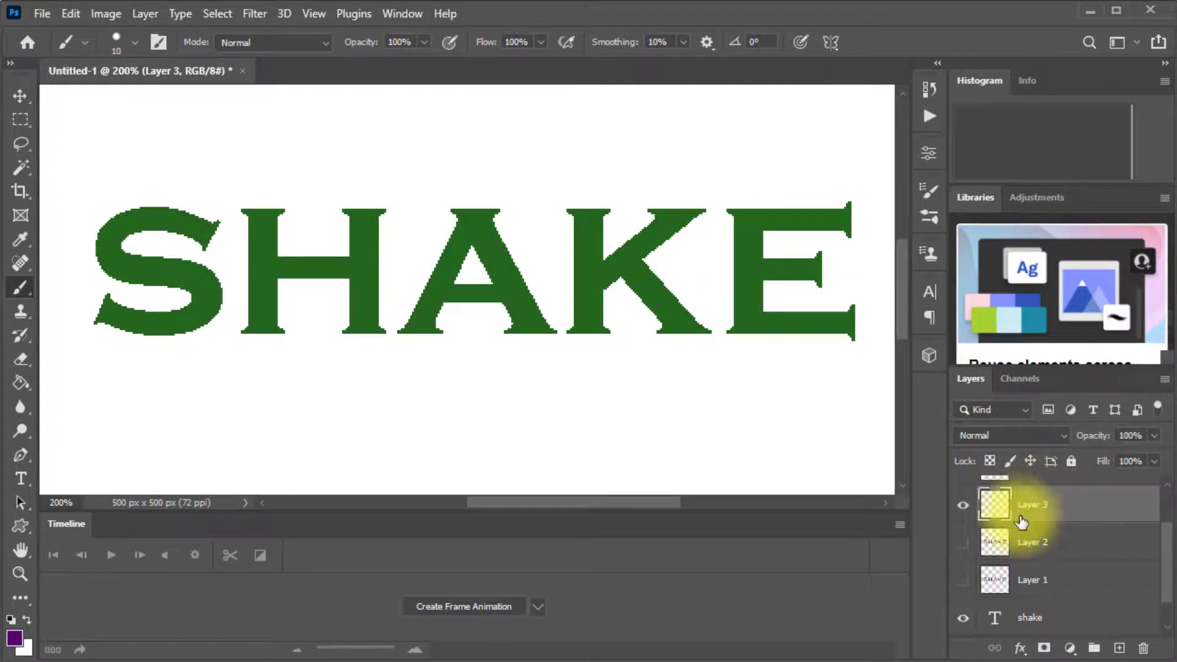
left_click(963, 543)
left_click(963, 548)
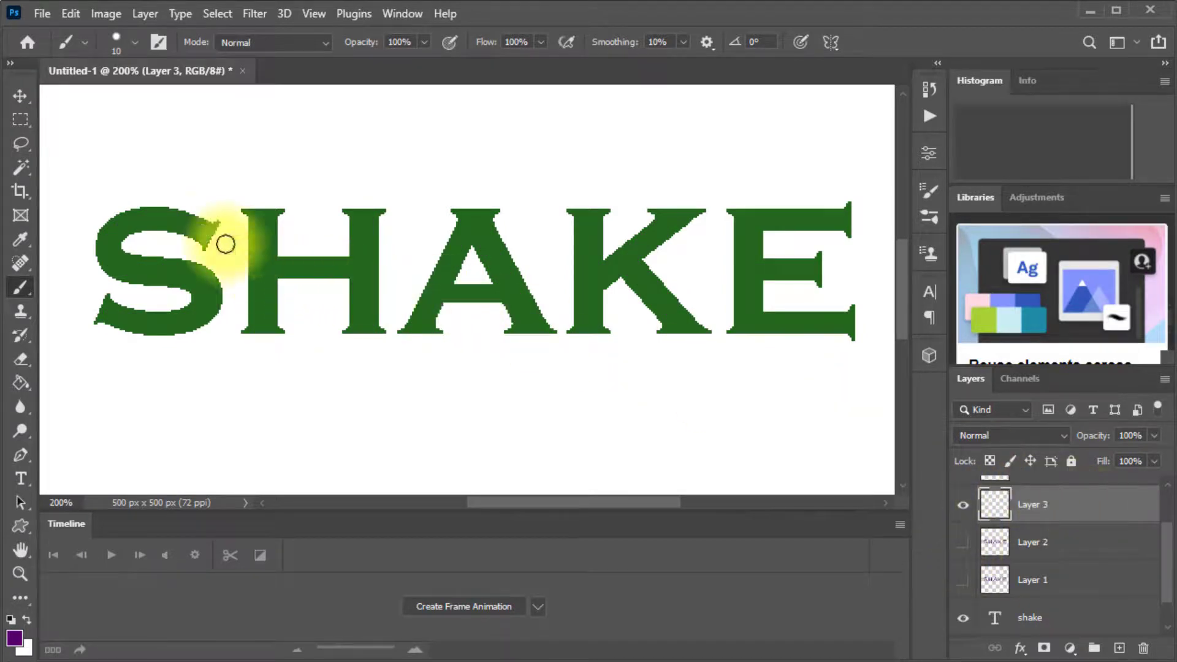
Paint purple strokes over the S, H and A on Layer 3
mouse_move(206, 231)
left_mouse_down()
mouse_move(130, 220)
mouse_move(116, 245)
mouse_move(122, 266)
mouse_move(180, 277)
mouse_move(202, 308)
mouse_move(185, 324)
mouse_move(94, 315)
left_mouse_up()
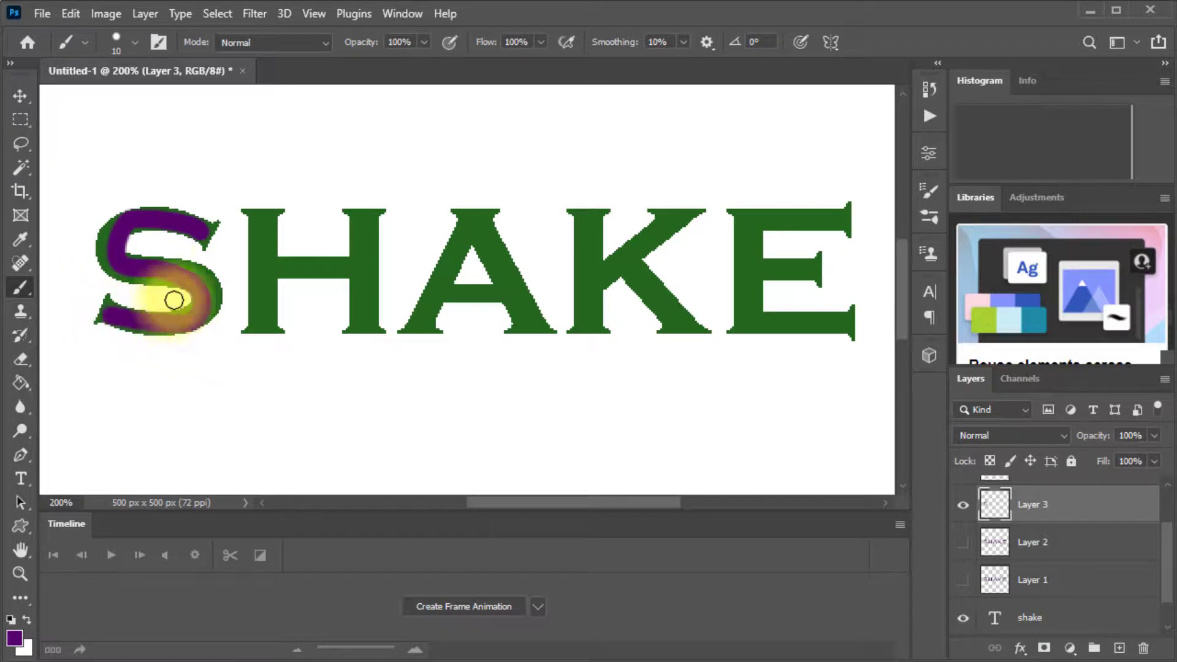
mouse_move(257, 216)
left_mouse_down()
mouse_move(258, 324)
mouse_move(267, 269)
mouse_move(365, 265)
left_mouse_up()
left_click_drag(360, 224, 365, 320)
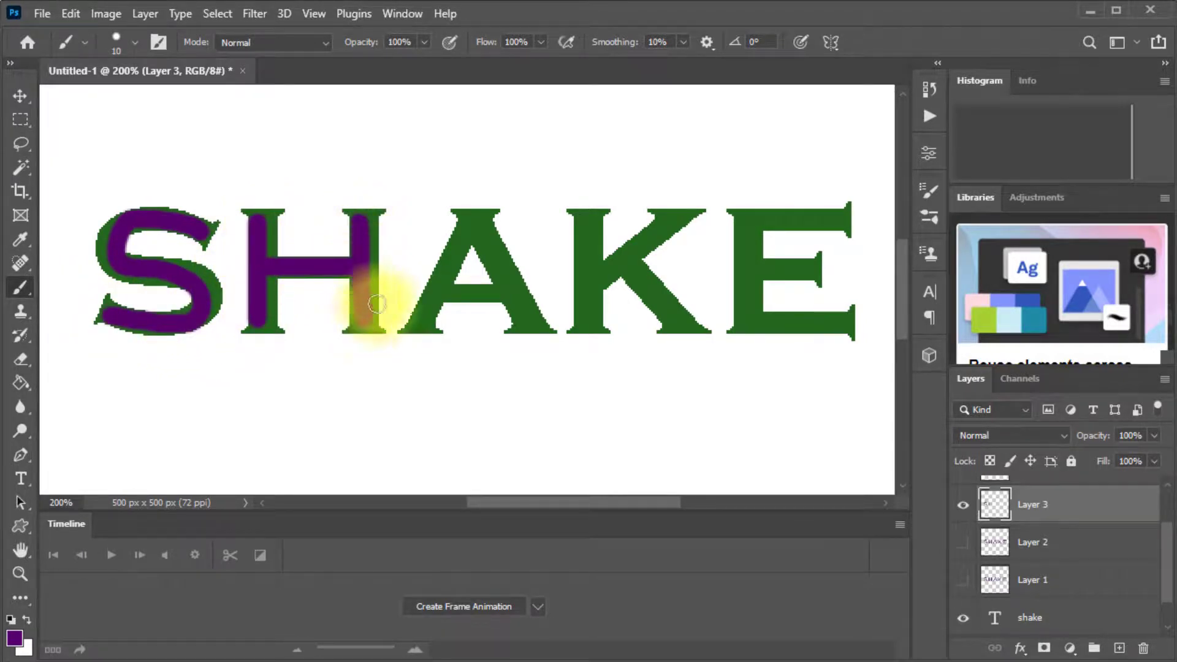
mouse_move(469, 227)
left_mouse_down()
mouse_move(424, 325)
mouse_move(481, 227)
mouse_move(531, 330)
left_mouse_up()
left_click_drag(421, 290, 504, 284)
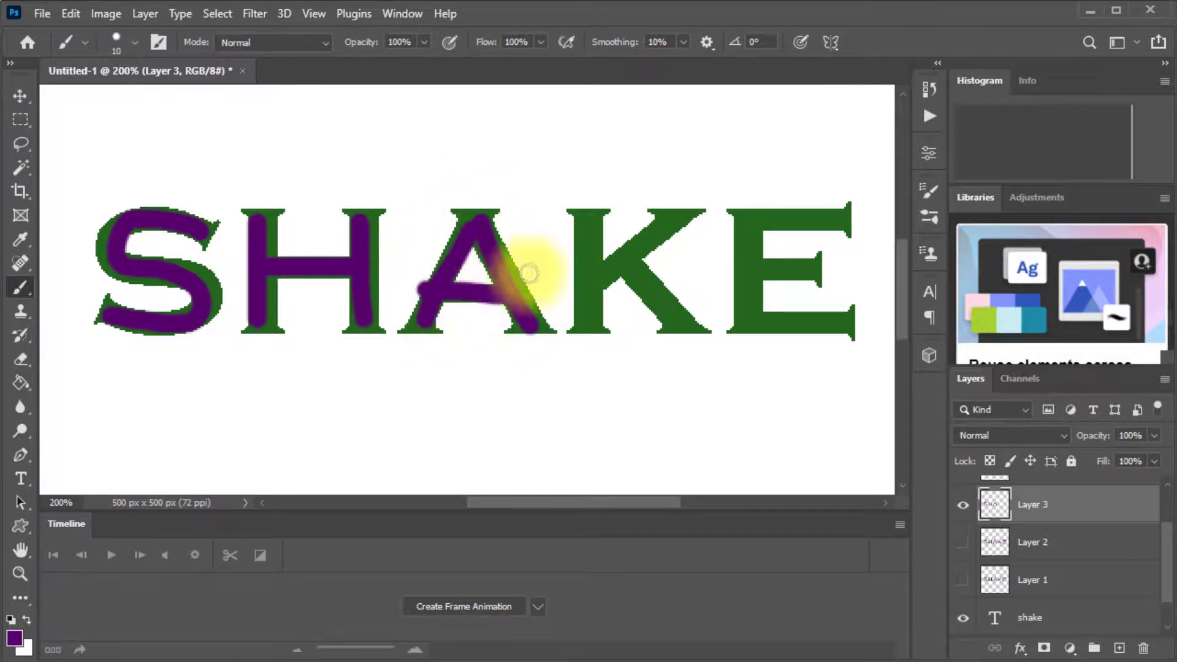
Paint purple over the K and E, then briefly check the History panel
left_click_drag(590, 239, 586, 322)
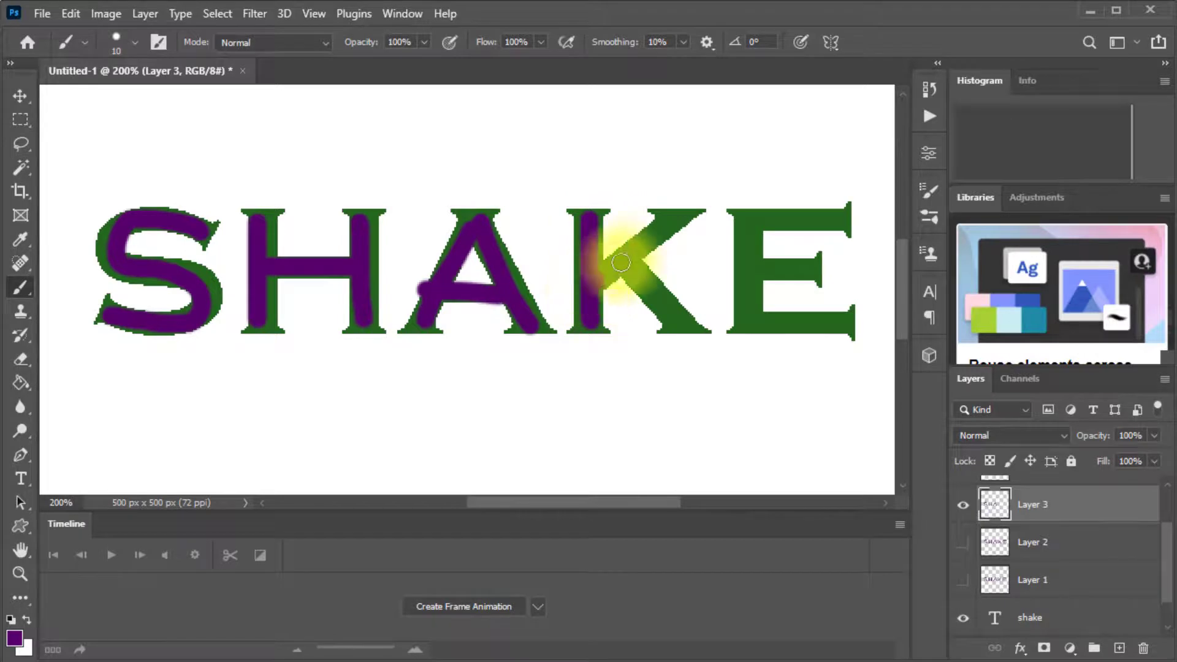
mouse_move(612, 263)
left_mouse_down()
mouse_move(676, 226)
mouse_move(634, 272)
mouse_move(692, 331)
left_mouse_up()
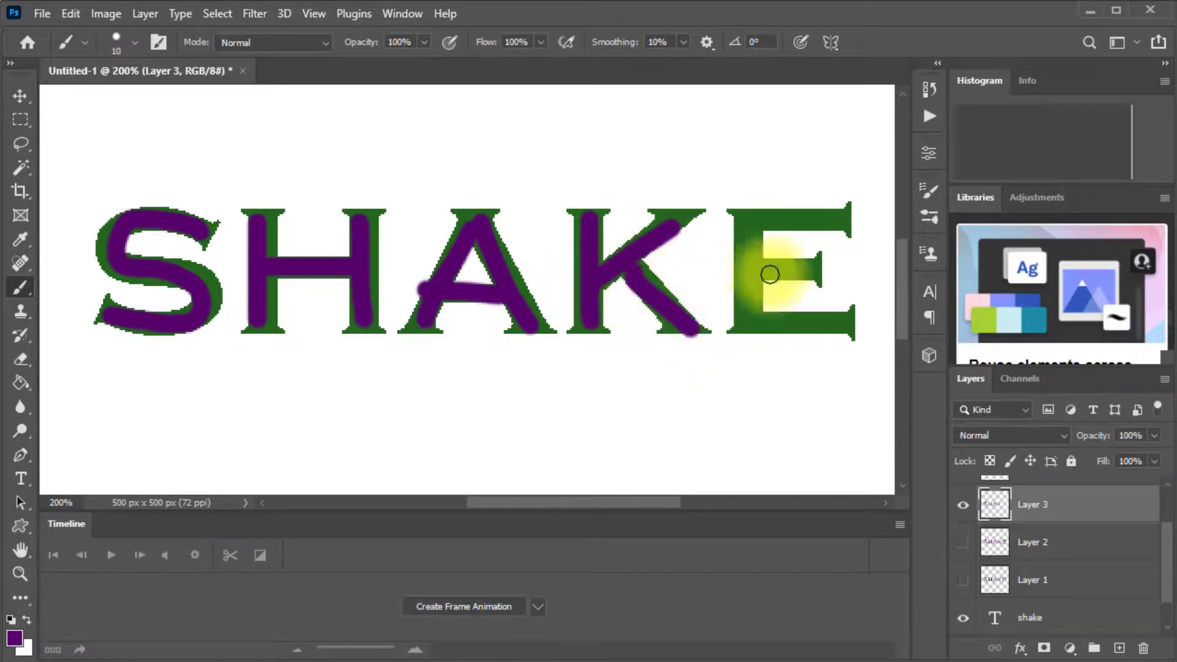
mouse_move(822, 219)
left_mouse_down()
mouse_move(741, 210)
mouse_move(736, 295)
mouse_move(801, 326)
mouse_move(849, 323)
left_mouse_up()
left_click_drag(748, 263, 819, 263)
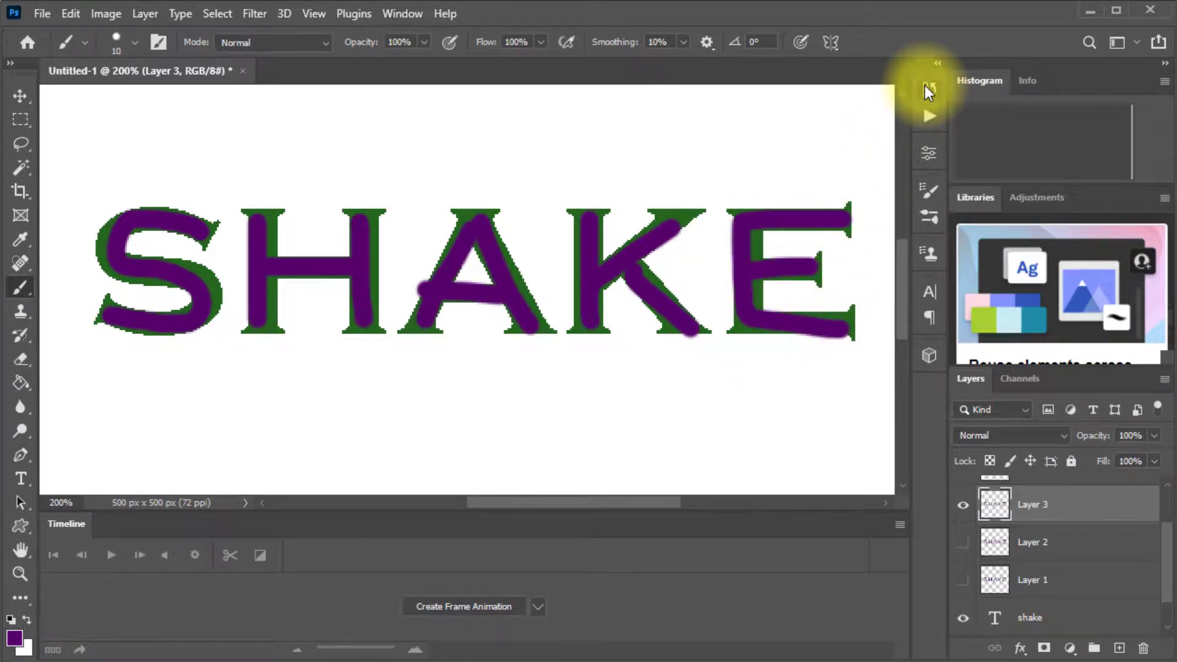
left_click(926, 87)
left_click(926, 88)
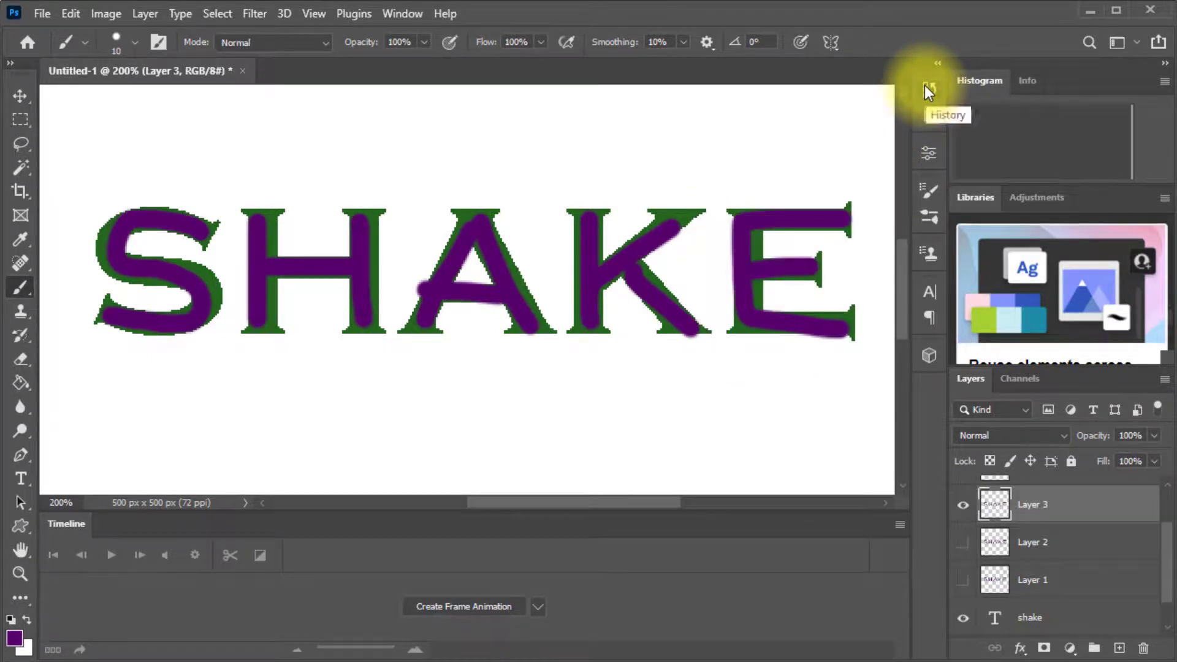
Hide Layer 3 and make Layer 4 the active layer
left_click(964, 510)
key("ctrl+shift+alt+n")
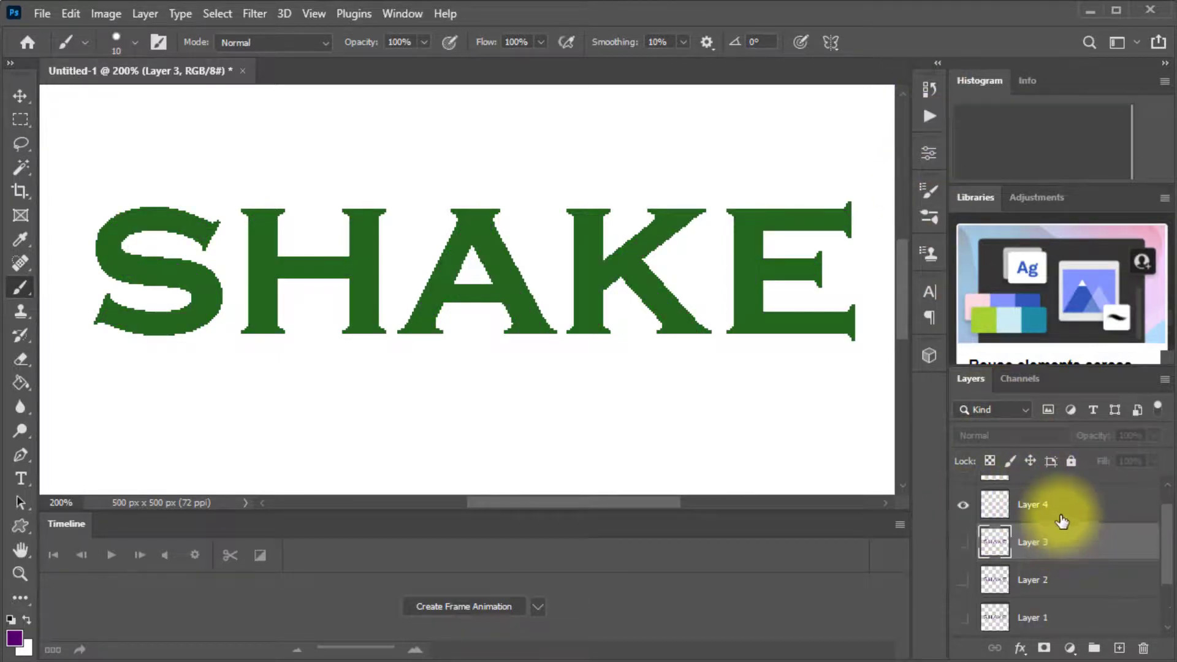
scroll(1062, 519, "up", 1)
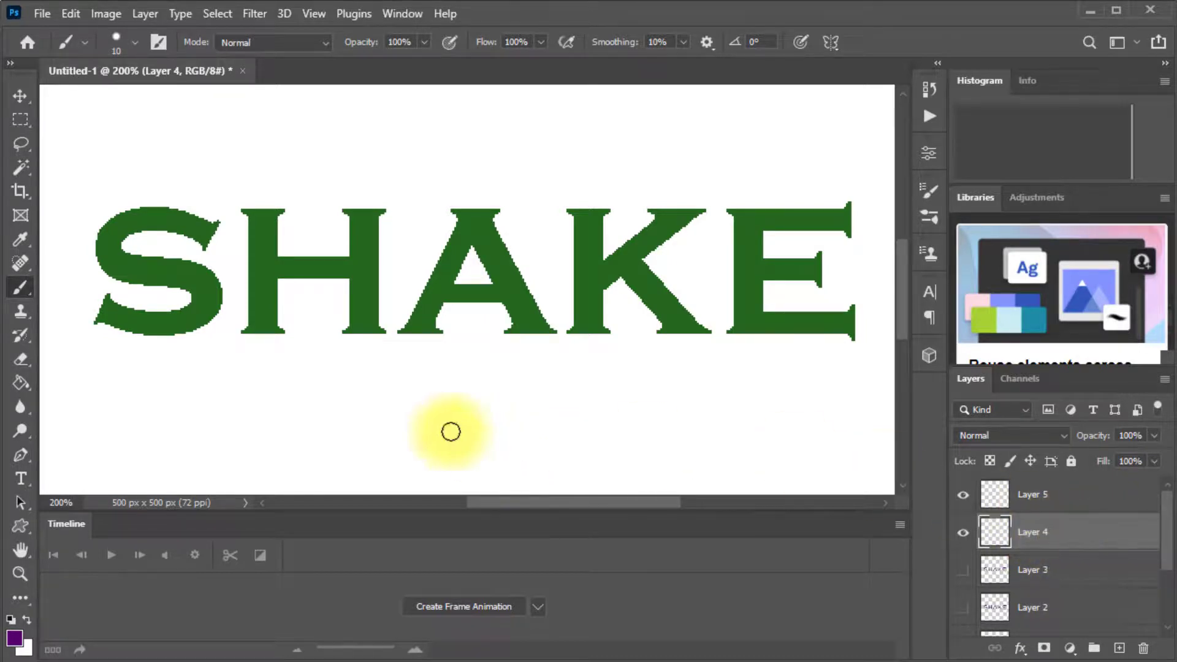
Paint purple strokes over the S, H, A, K and E on Layer 4
mouse_move(140, 222)
left_mouse_down()
mouse_move(216, 234)
mouse_move(110, 242)
mouse_move(202, 301)
mouse_move(99, 321)
left_mouse_up()
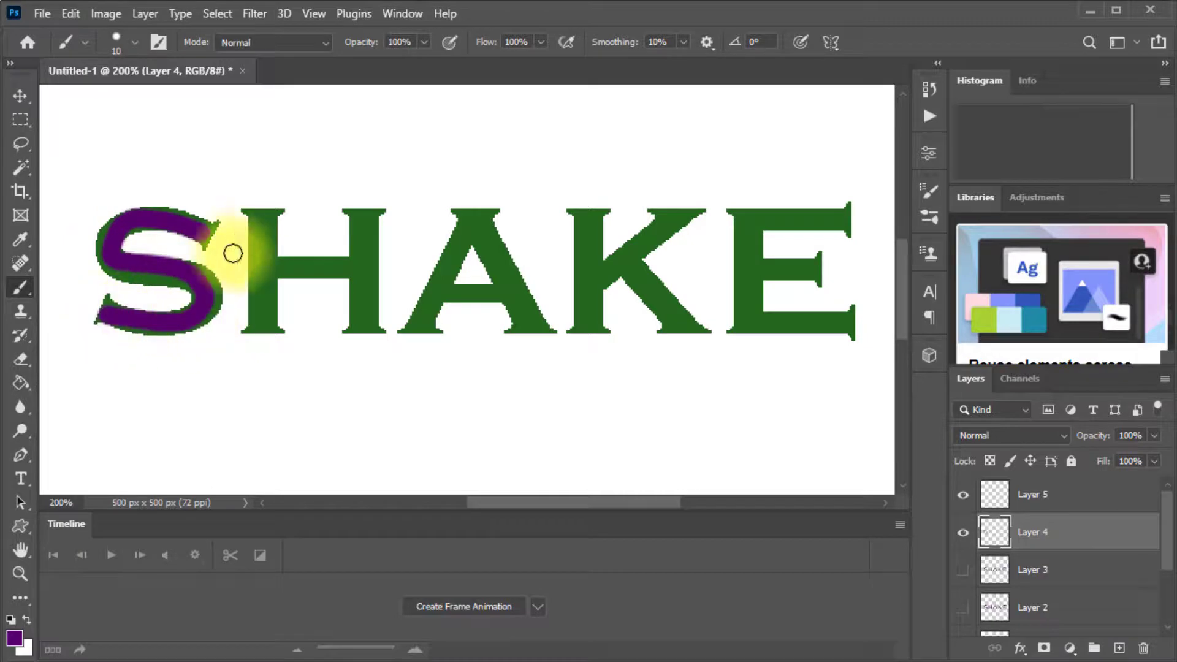
mouse_move(250, 210)
left_mouse_down()
mouse_move(266, 327)
mouse_move(269, 266)
mouse_move(362, 272)
left_mouse_up()
mouse_move(363, 221)
left_mouse_down()
mouse_move(364, 328)
mouse_move(416, 324)
mouse_move(480, 233)
mouse_move(530, 327)
mouse_move(514, 297)
mouse_move(455, 293)
left_mouse_up()
mouse_move(578, 208)
left_mouse_down()
mouse_move(582, 328)
mouse_move(595, 279)
mouse_move(683, 217)
mouse_move(636, 267)
mouse_move(684, 329)
left_mouse_up()
mouse_move(851, 218)
left_mouse_down()
mouse_move(749, 228)
mouse_move(755, 320)
mouse_move(851, 324)
mouse_move(752, 272)
mouse_move(815, 273)
left_mouse_up()
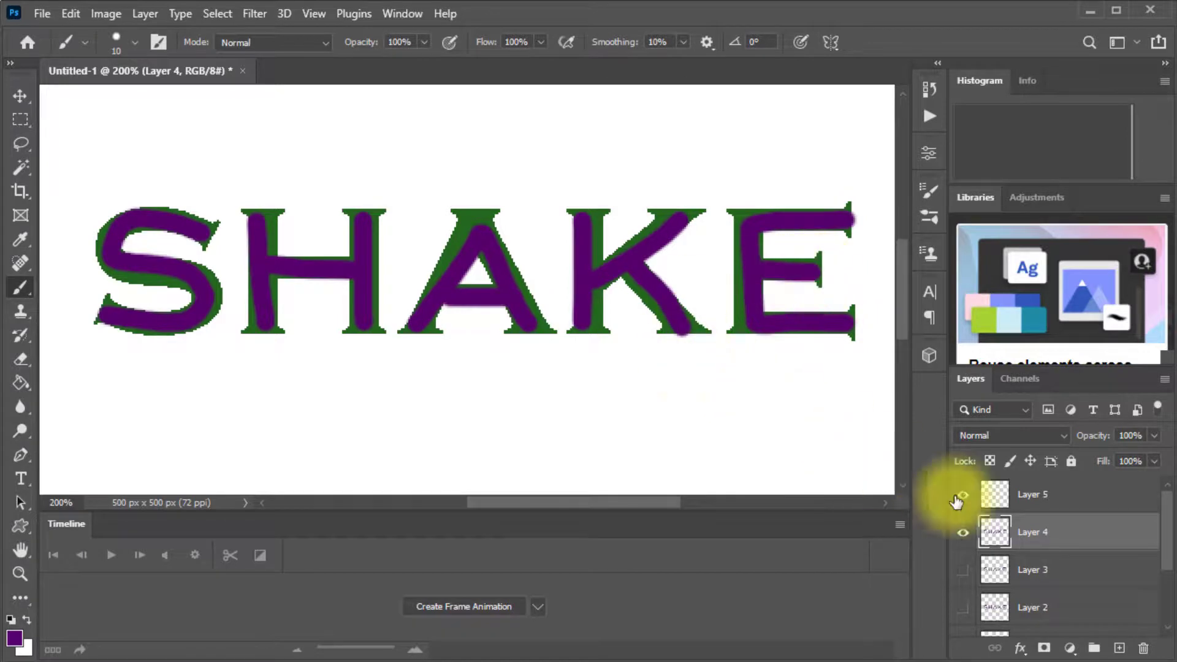
Hide Layer 4, select Layer 5, and trace the S and H in purple
left_click(963, 533)
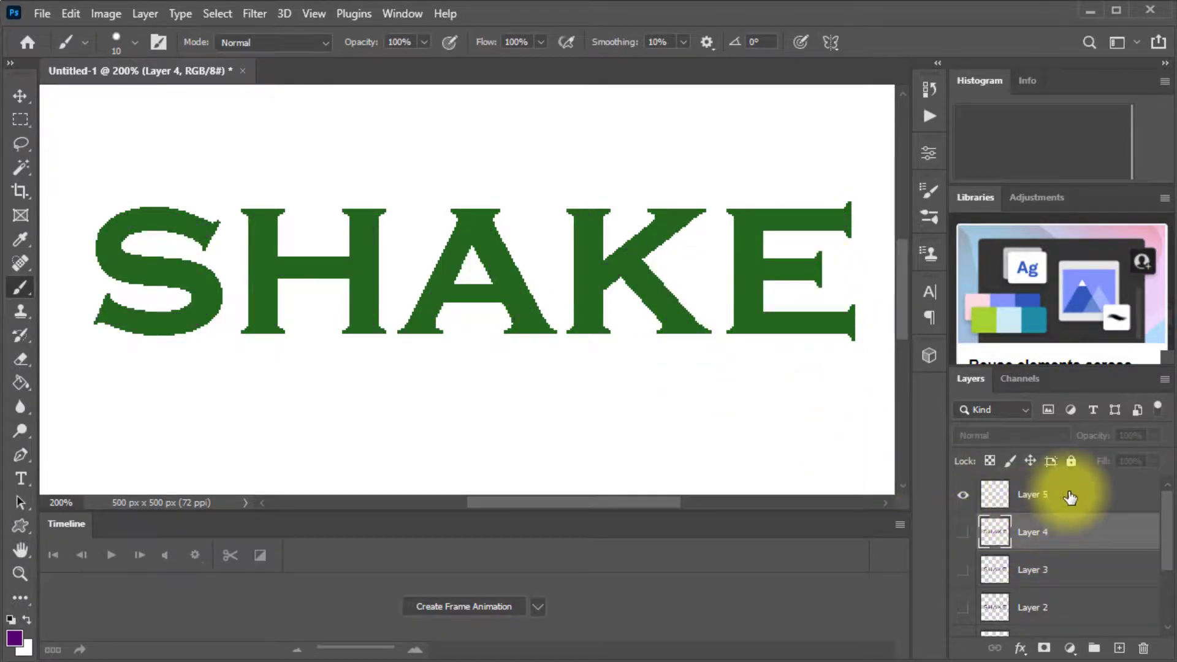
left_click(1070, 497)
left_click(202, 234)
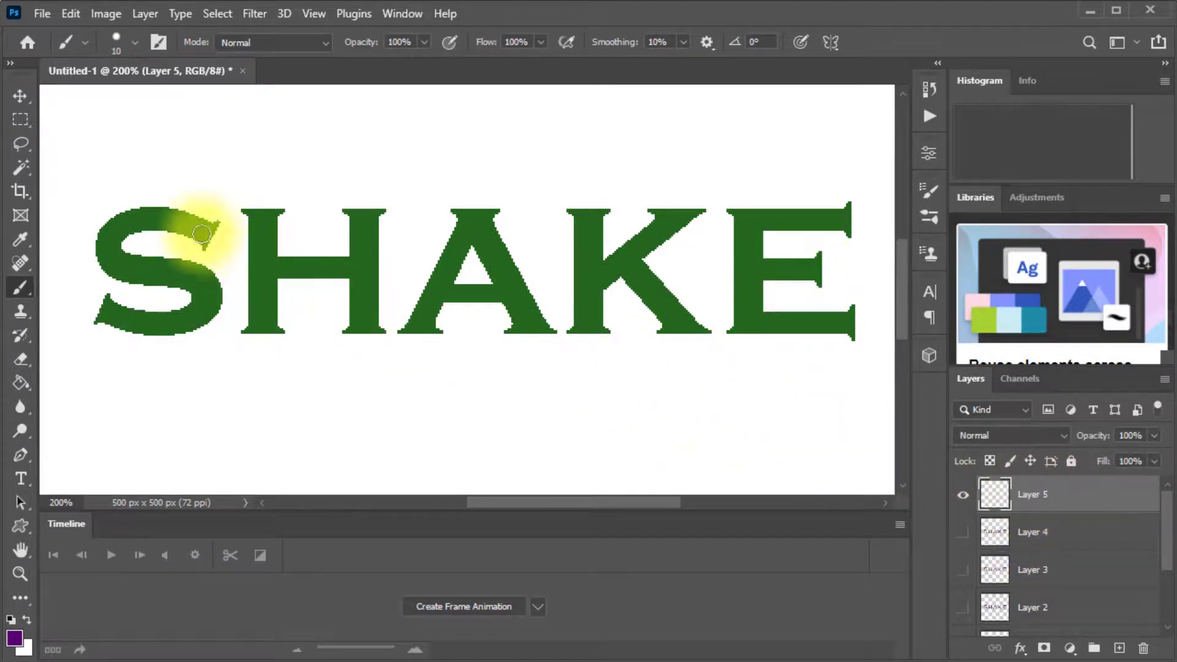
mouse_move(191, 222)
left_mouse_down()
mouse_move(129, 217)
mouse_move(109, 234)
mouse_move(111, 258)
mouse_move(184, 275)
mouse_move(195, 319)
mouse_move(93, 315)
left_mouse_up()
mouse_move(245, 255)
left_mouse_down()
mouse_move(249, 211)
mouse_move(263, 336)
mouse_move(263, 255)
mouse_move(355, 263)
mouse_move(360, 223)
mouse_move(360, 338)
mouse_move(434, 276)
mouse_move(468, 224)
mouse_move(533, 324)
mouse_move(499, 286)
mouse_move(433, 283)
left_mouse_up()
Trace the A's crossbar, the K and the E in purple on Layer 5
left_click_drag(591, 212, 589, 334)
left_click_drag(602, 282, 675, 208)
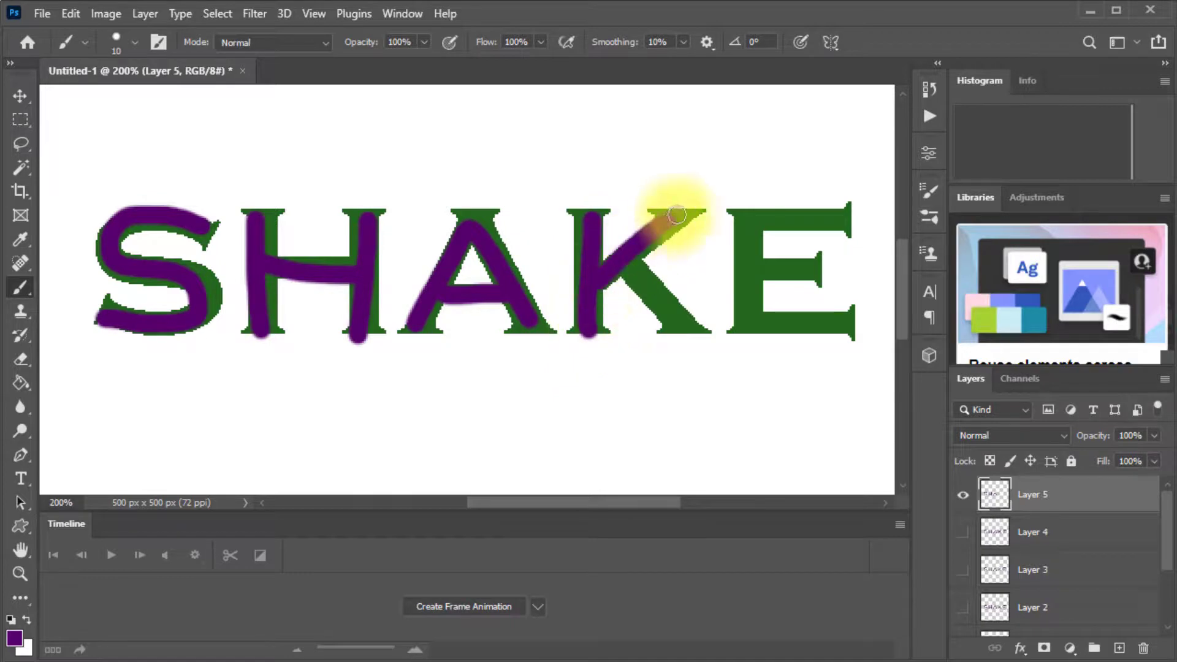
left_click_drag(630, 261, 688, 323)
mouse_move(857, 219)
left_mouse_down()
mouse_move(778, 226)
mouse_move(746, 274)
mouse_move(783, 326)
mouse_move(858, 329)
left_mouse_up()
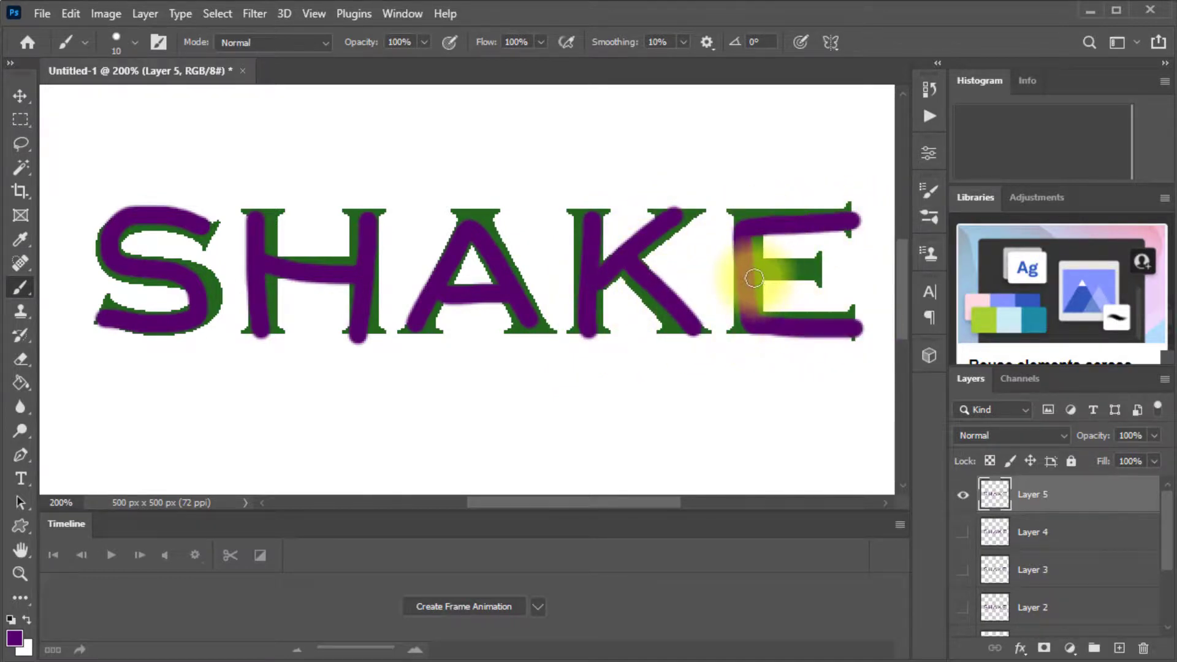
left_click_drag(748, 270, 821, 276)
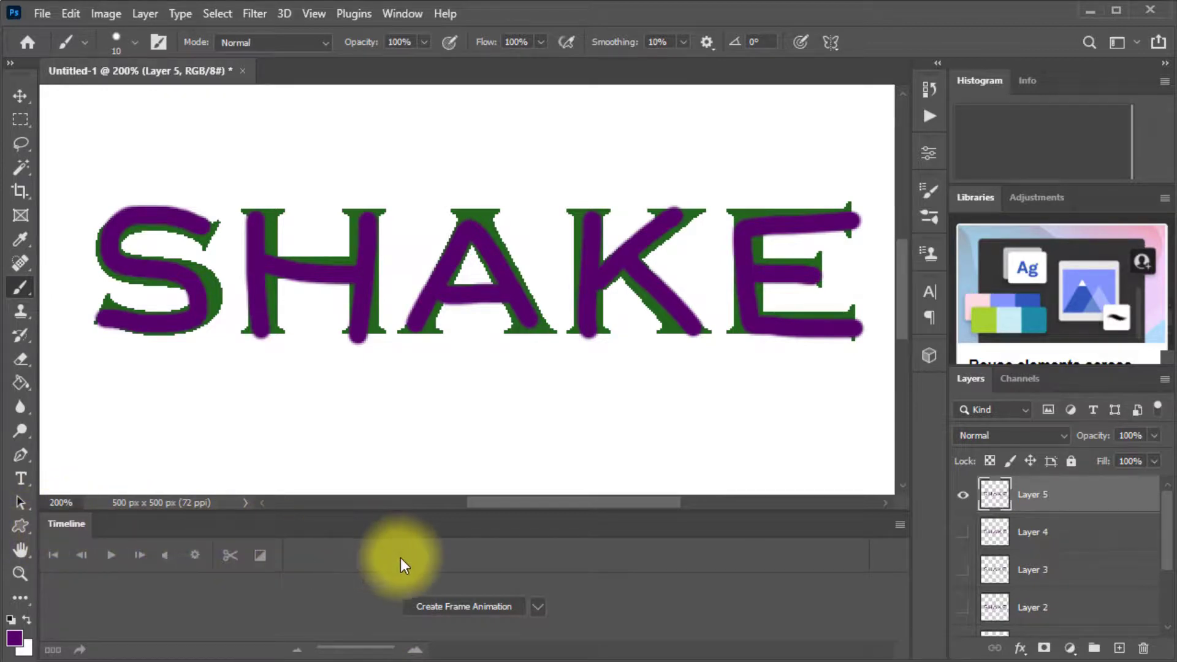
left_click(403, 13)
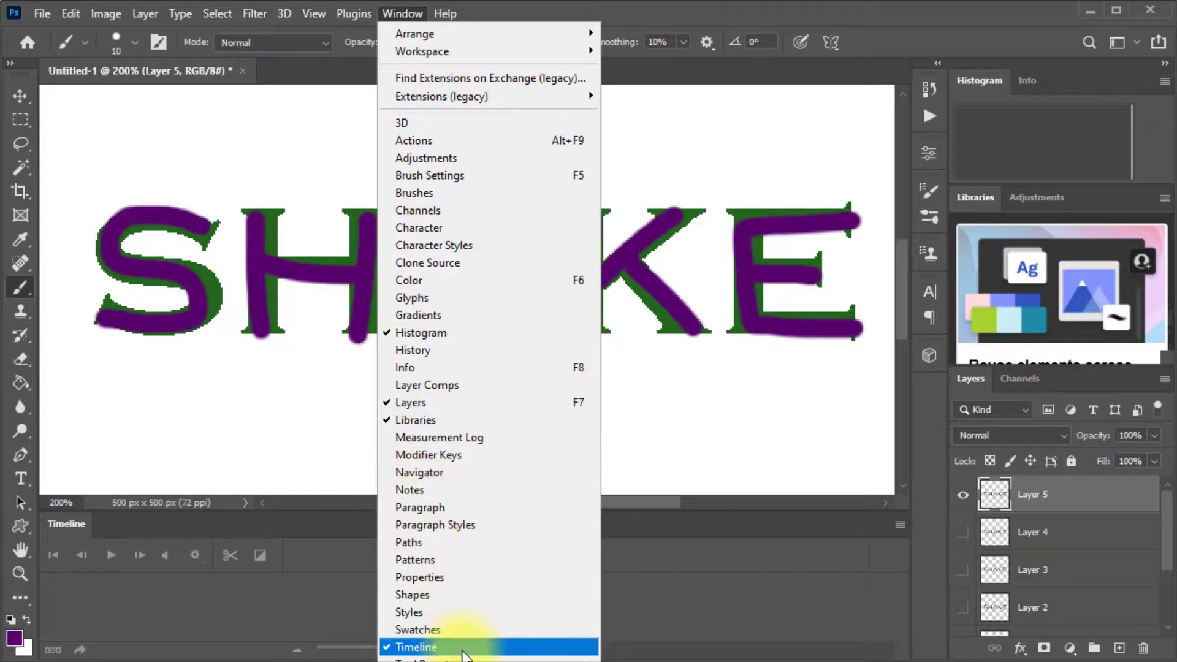
left_click(698, 579)
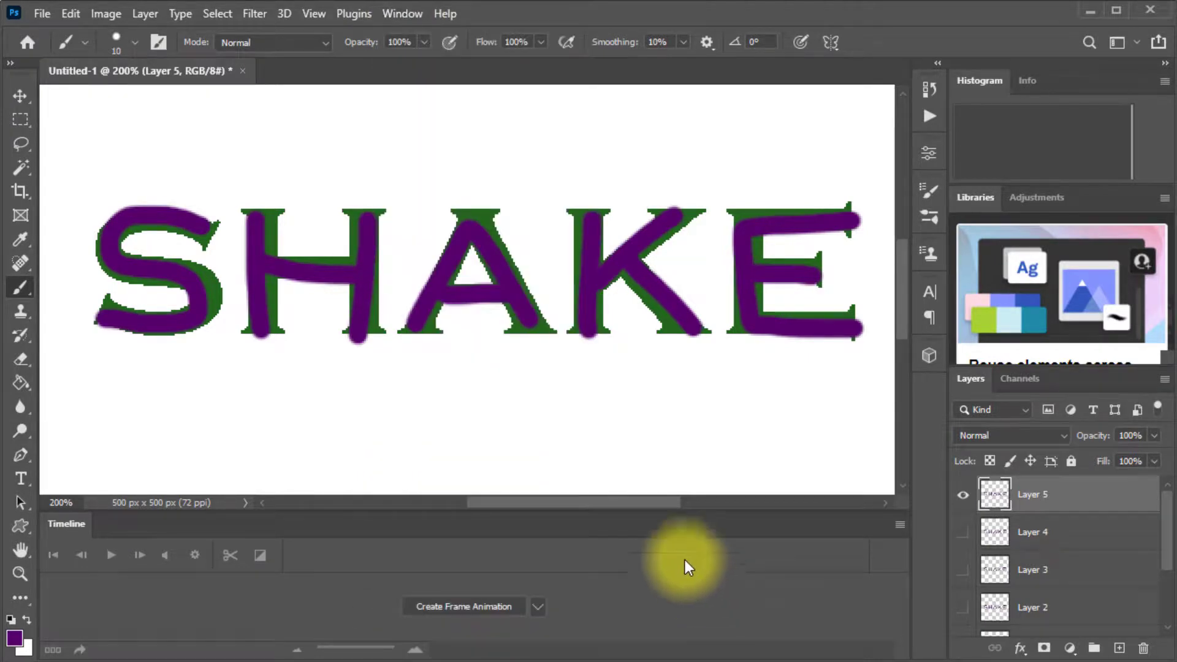
left_click(538, 607)
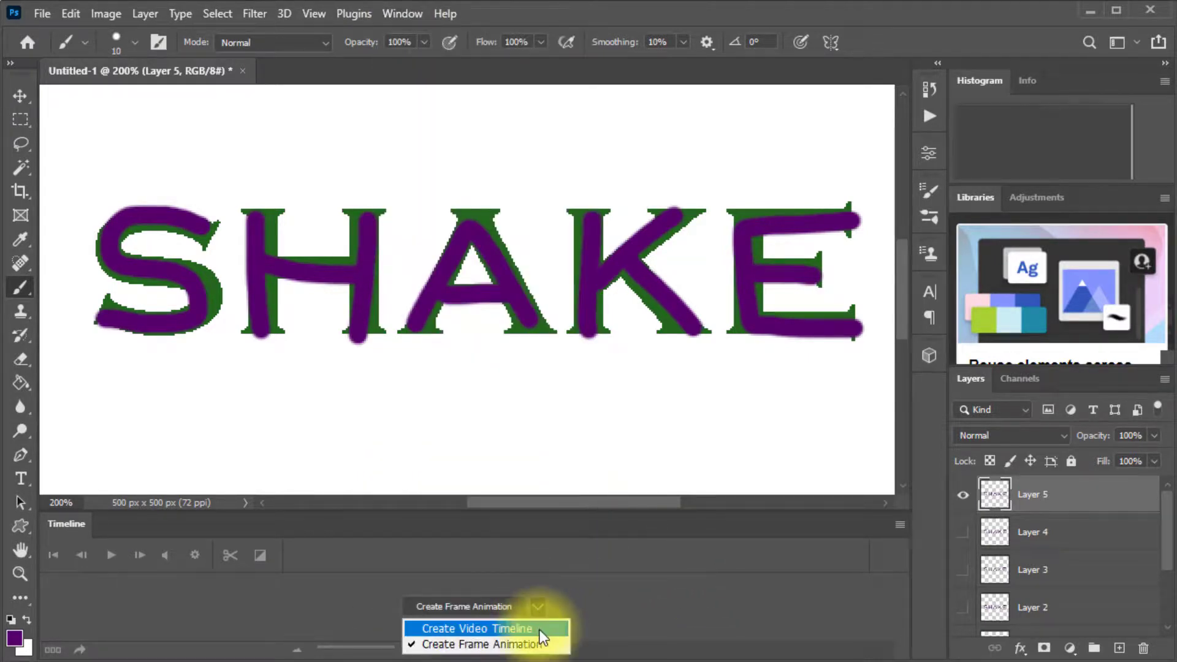
left_click(540, 629)
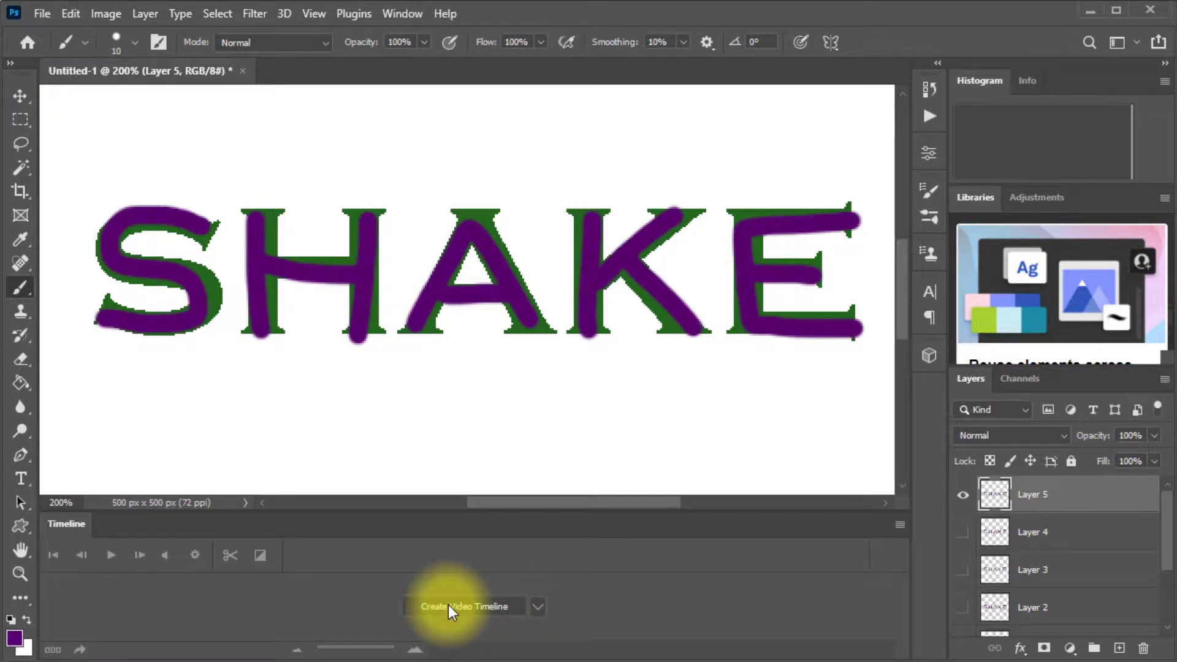
left_click(537, 607)
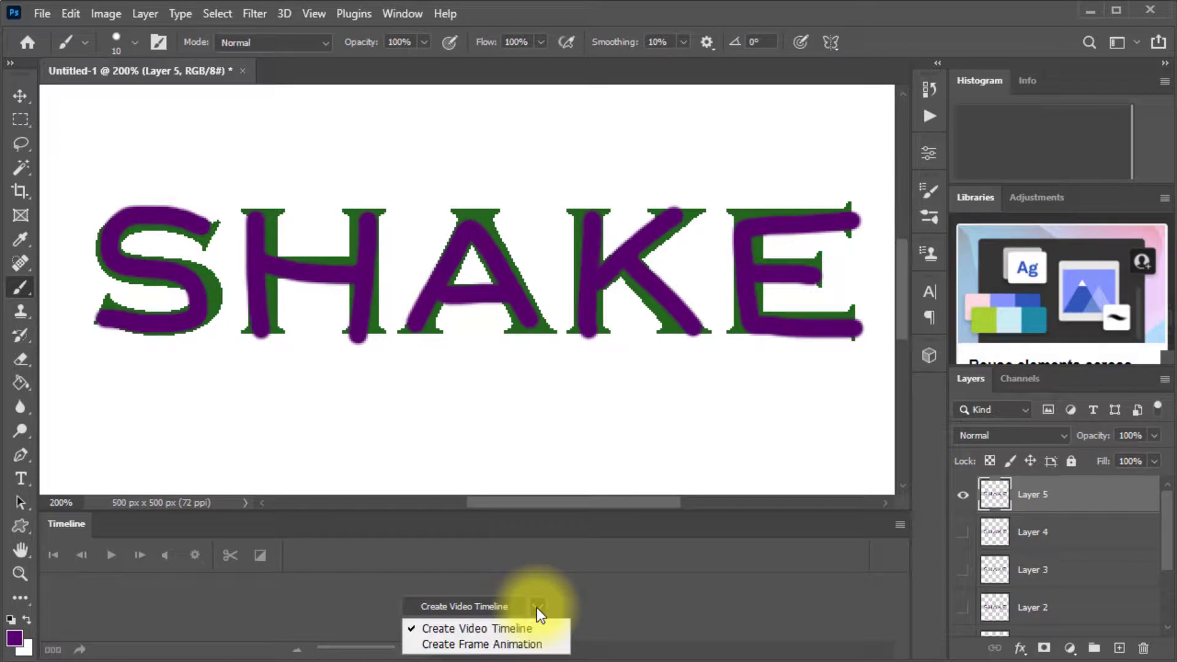
left_click(542, 641)
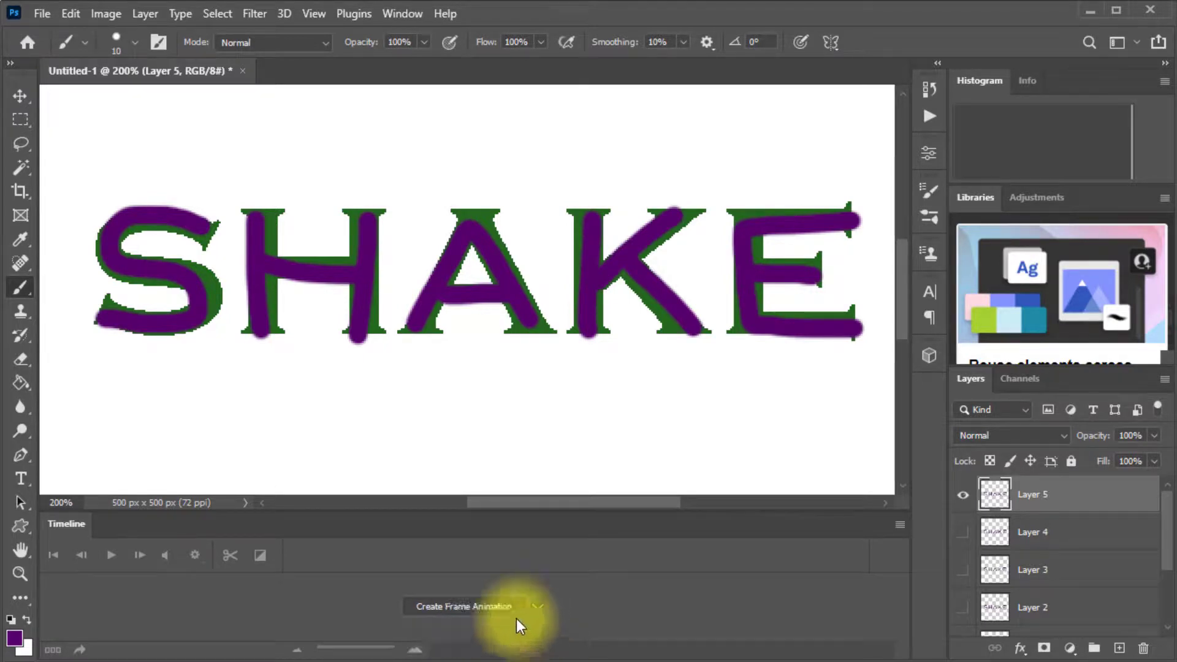
Create the first animation frame and duplicate it until the Timeline holds five frames
left_click(459, 606)
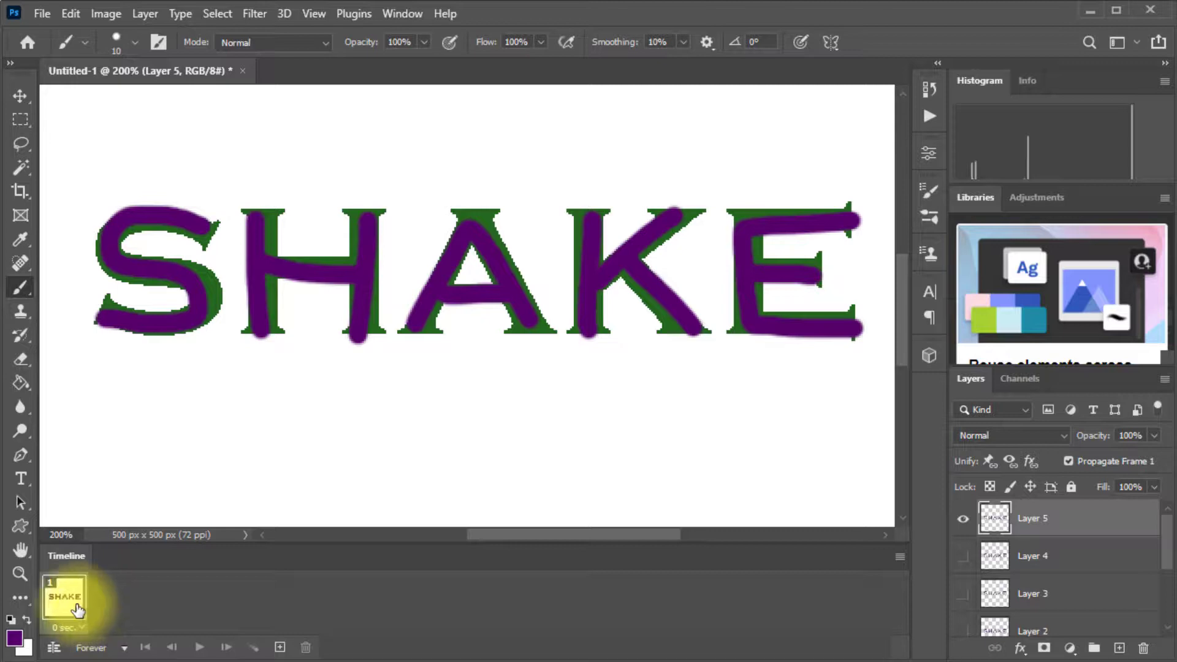
left_click(280, 649)
left_click(280, 648)
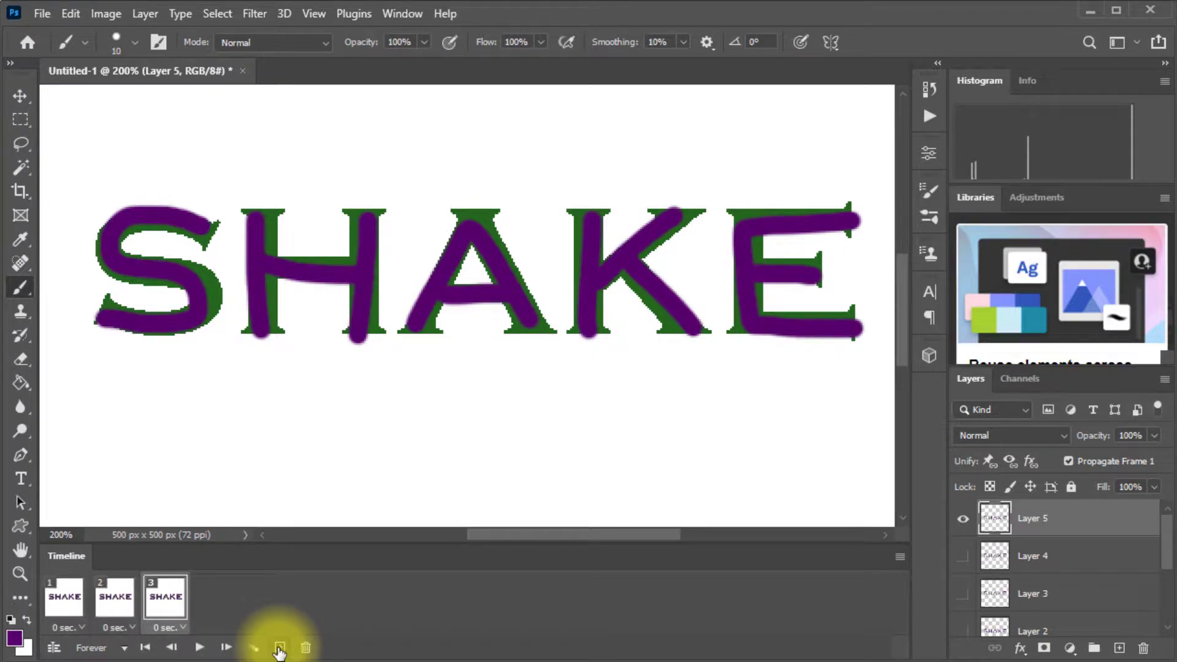
left_click(280, 649)
left_click(279, 649)
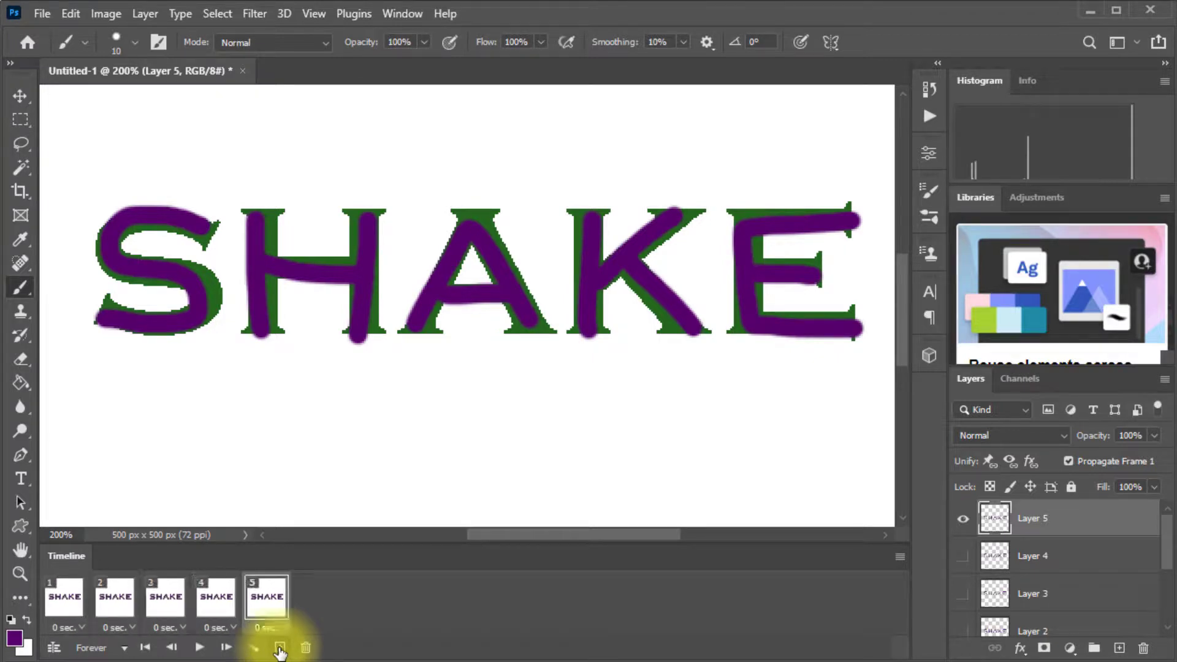
In frame 1, hide the green serif text and Layer 5 so only Layer 1 shows
left_click(66, 604)
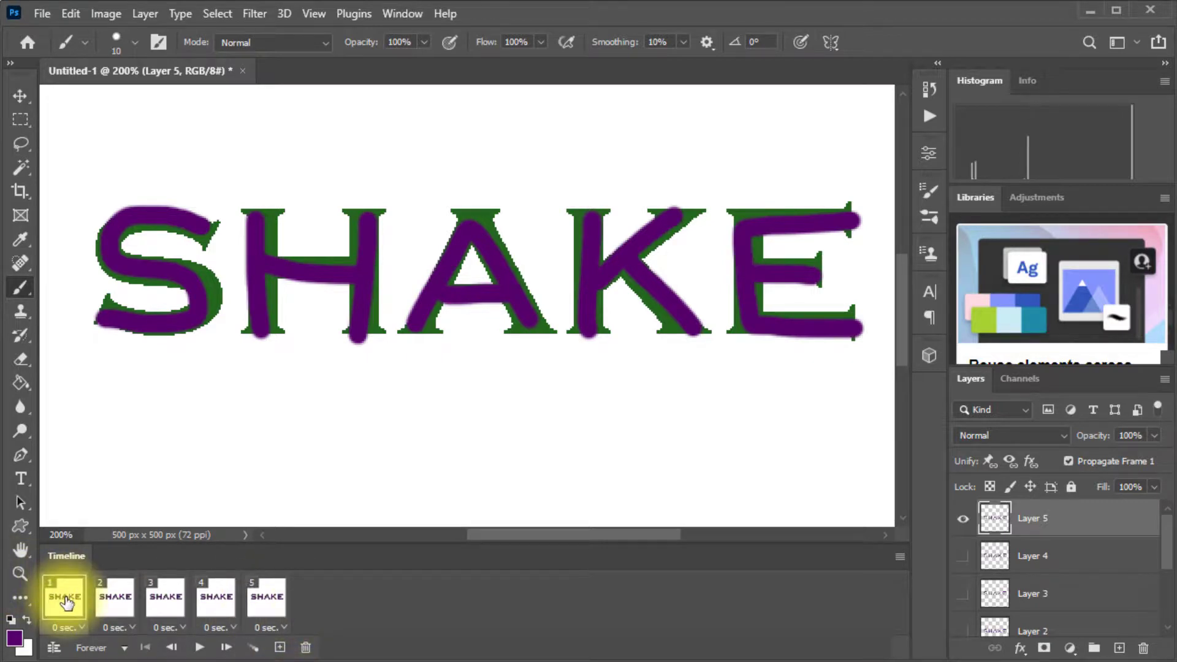
scroll(1101, 608, "down", 3)
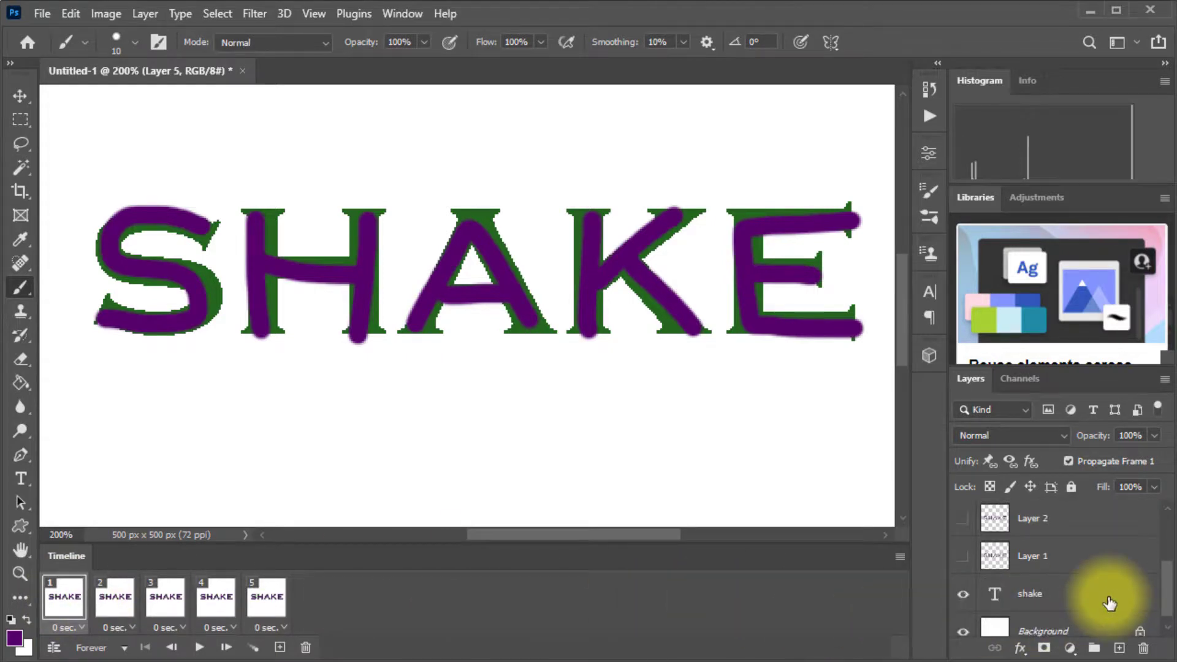
left_click(964, 595)
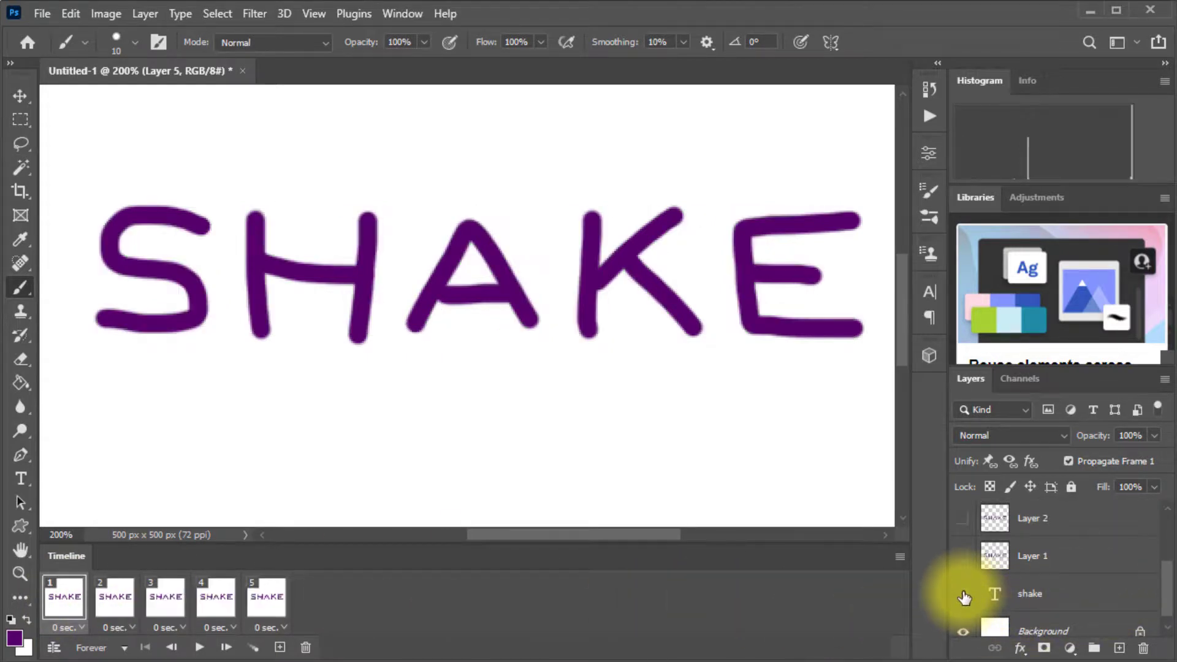
left_click(964, 557)
scroll(1103, 562, "up", 3)
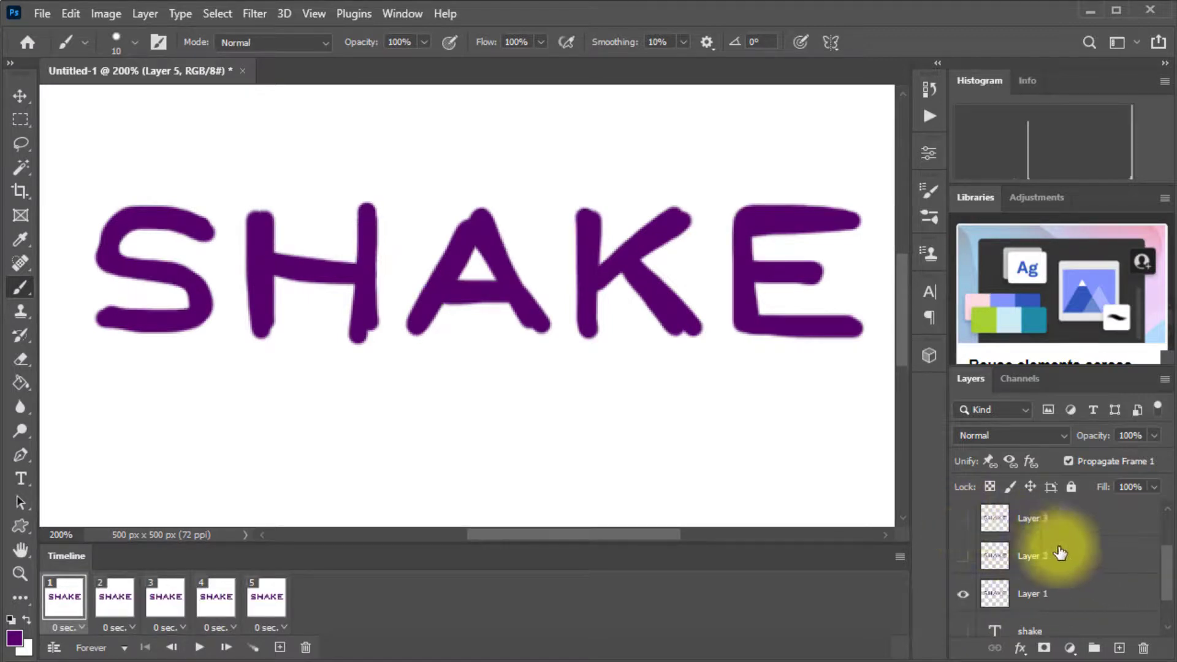
left_click(962, 519)
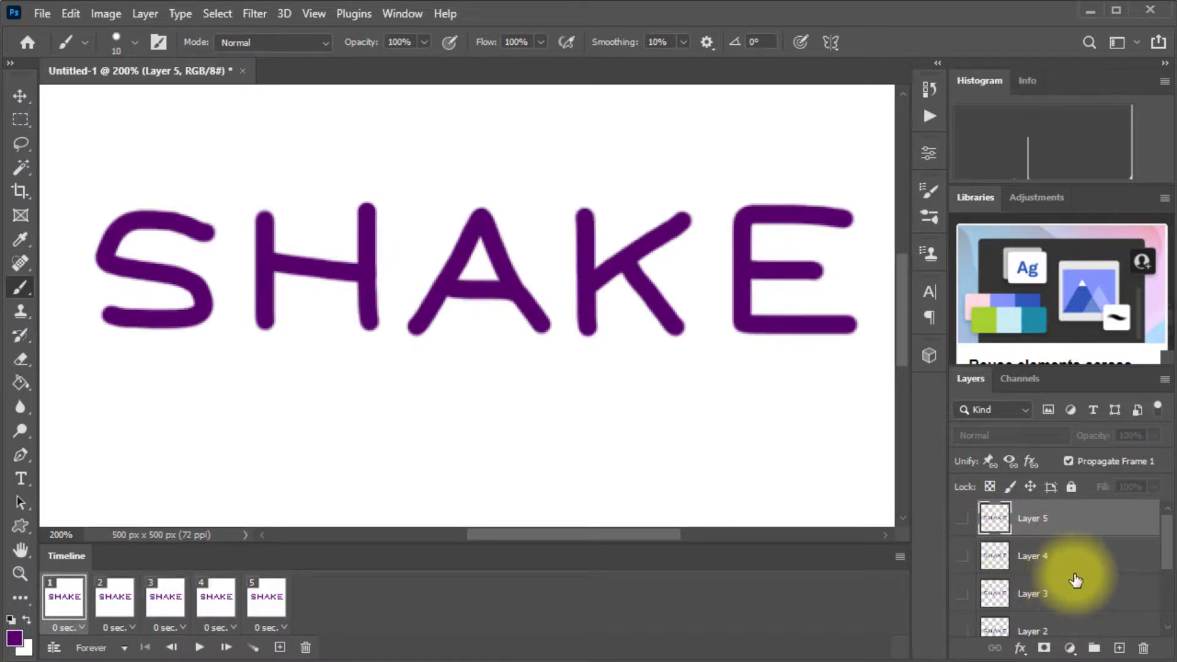
scroll(1072, 578, "down", 1)
scroll(1056, 549, "down", 2)
scroll(1032, 552, "up", 4)
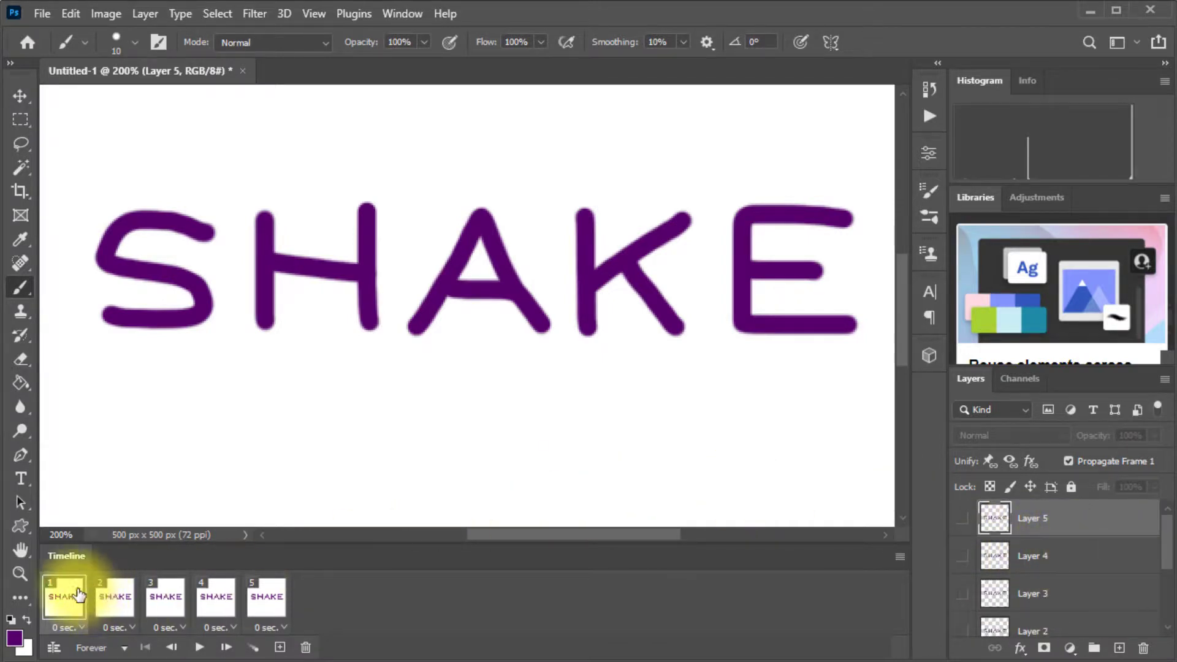
In frame 2, show Layer 2 and hide Layer 1
left_click_drag(59, 592, 123, 609)
scroll(1043, 613, "down", 3)
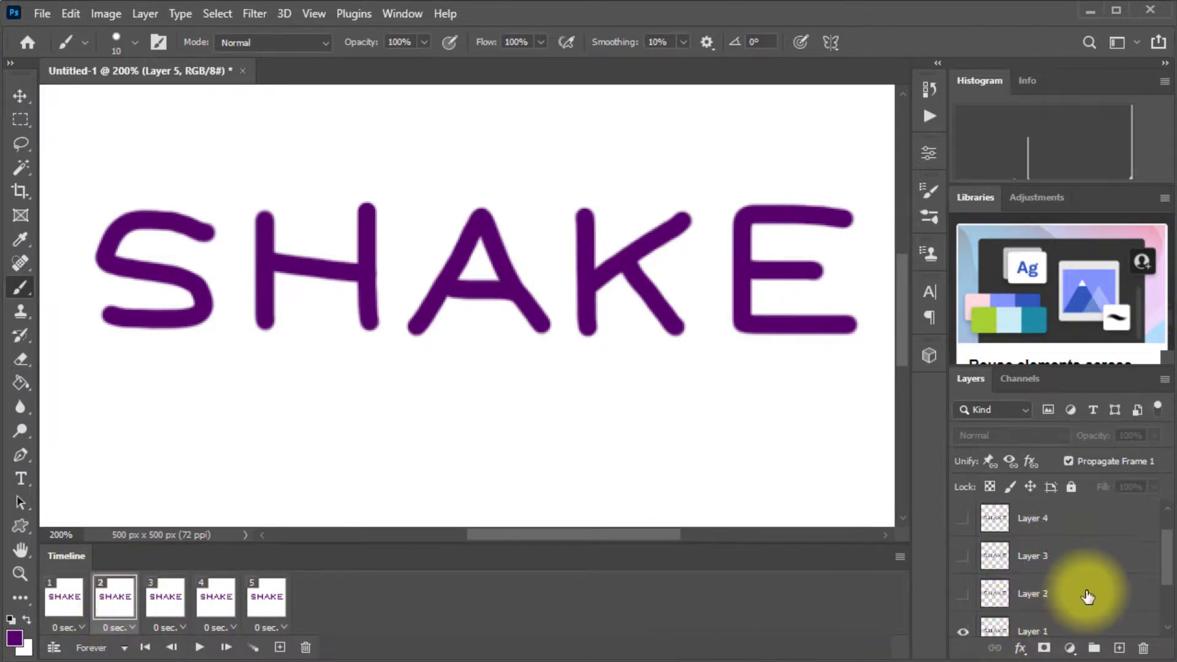
left_click(964, 519)
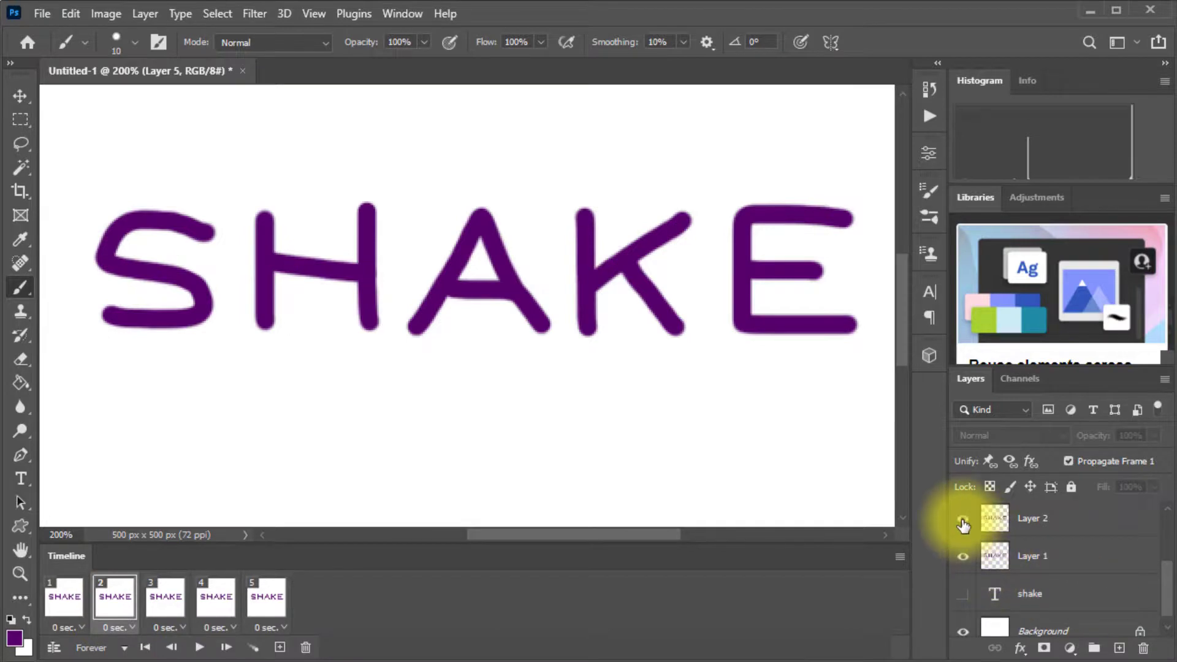
left_click(962, 559)
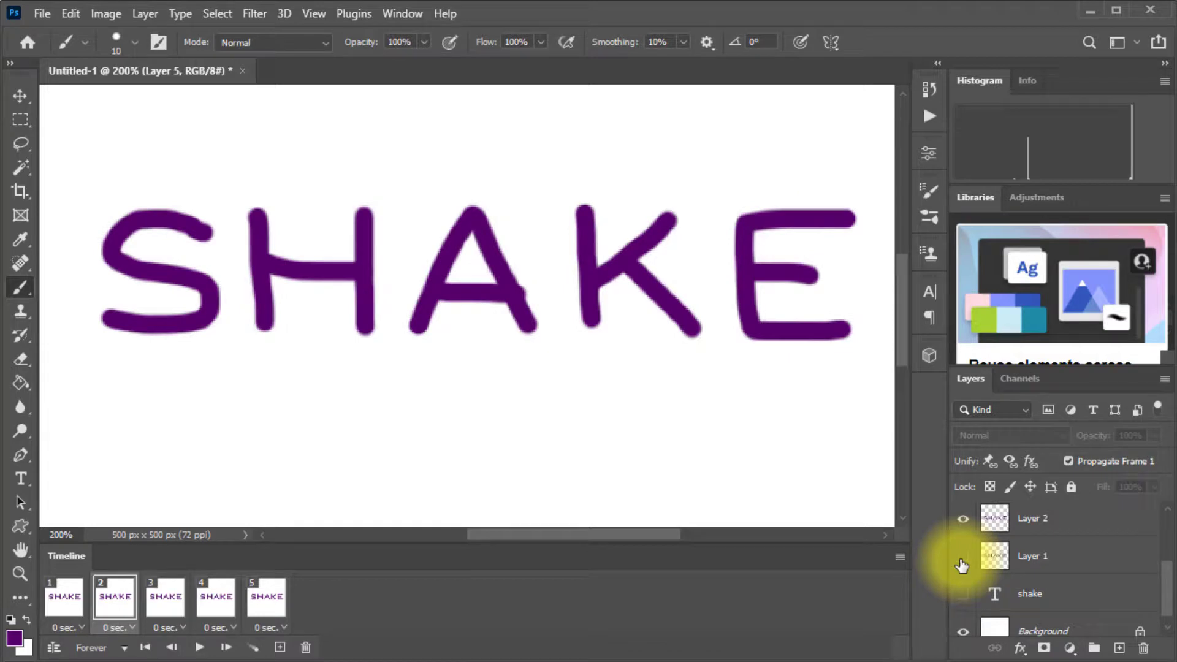
In frame 3, show only Layer 3, hiding Layers 1 and 2
left_click(164, 600)
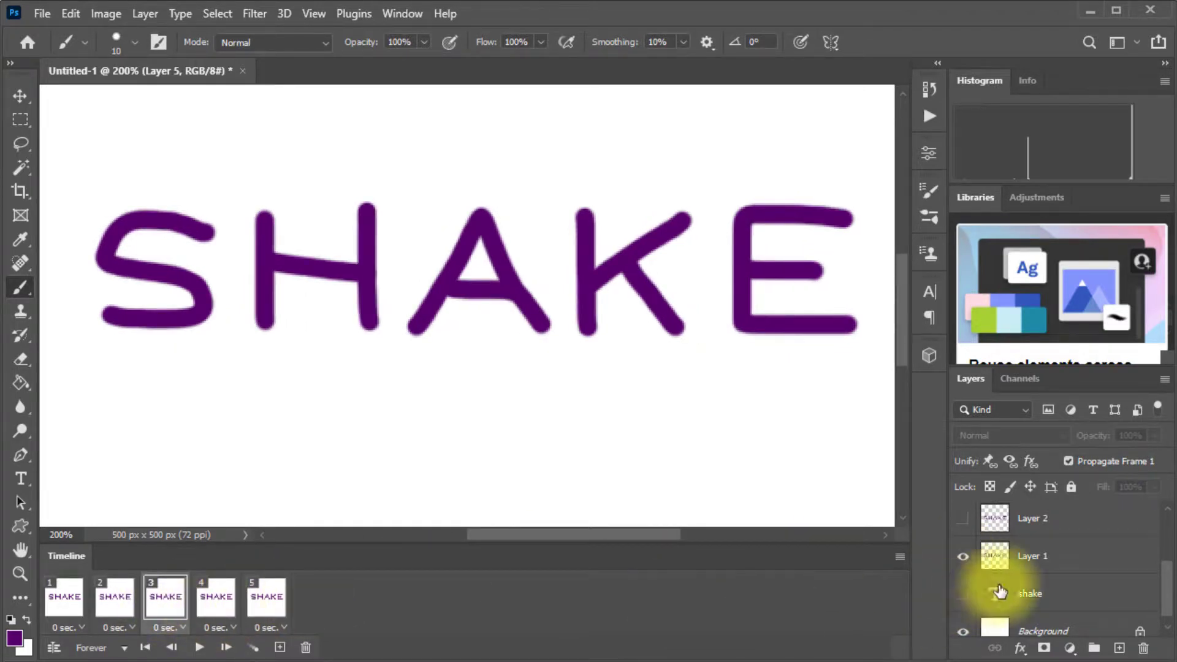
left_click(963, 519)
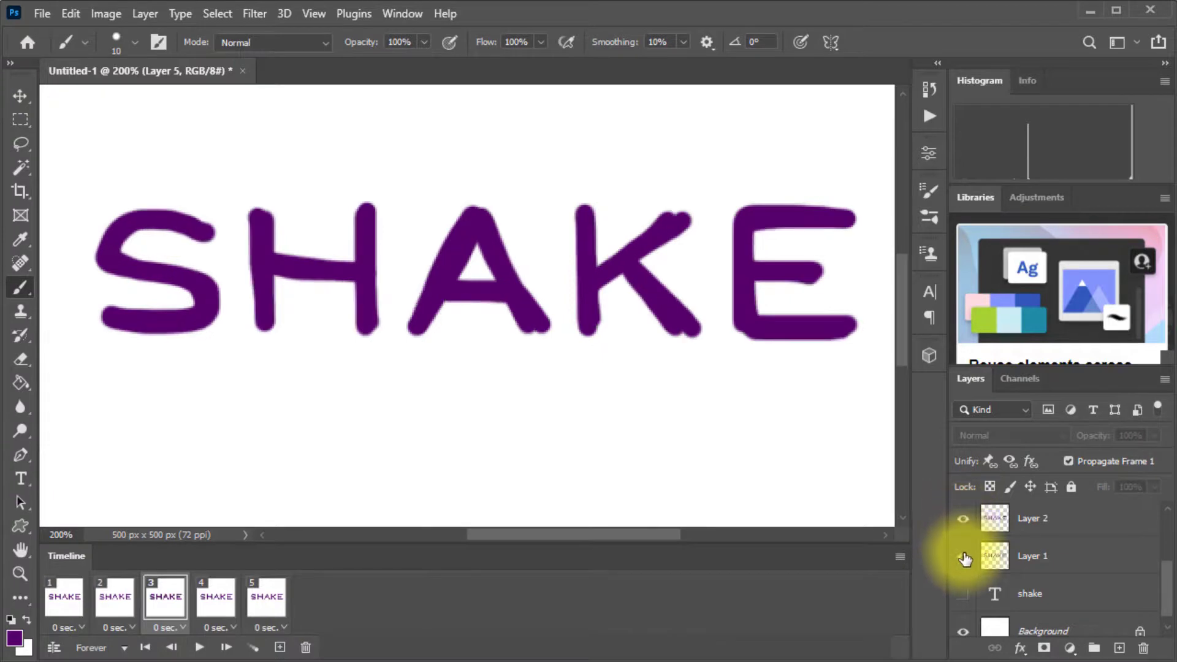
left_click(964, 556)
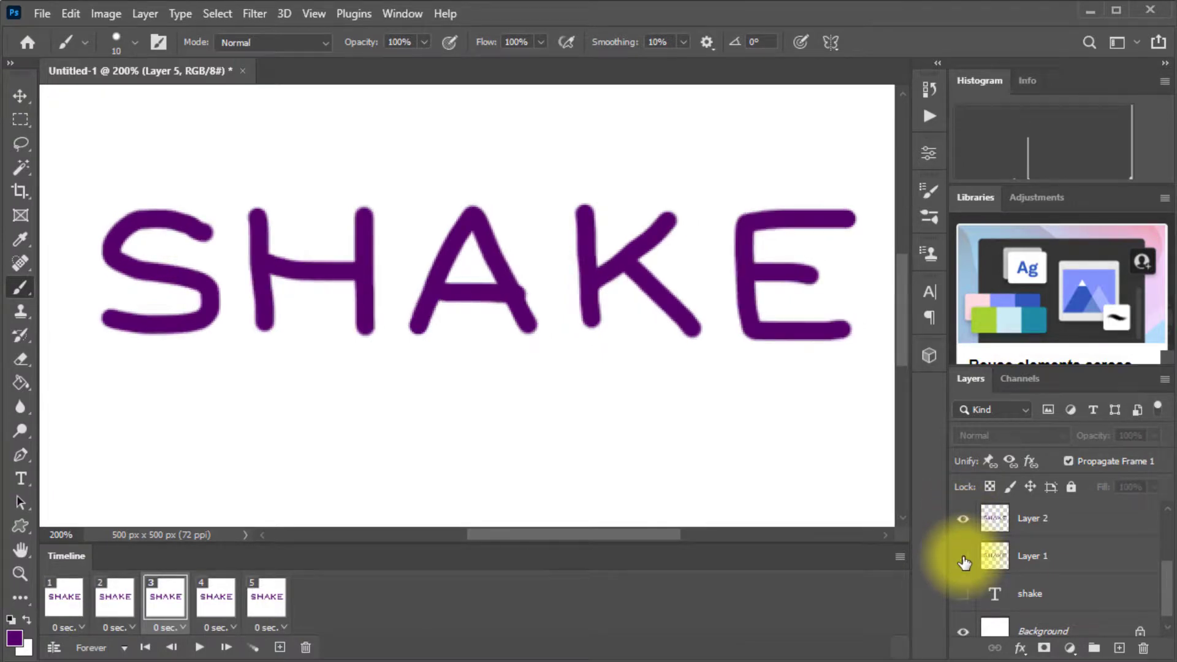
scroll(1087, 579, "up", 1)
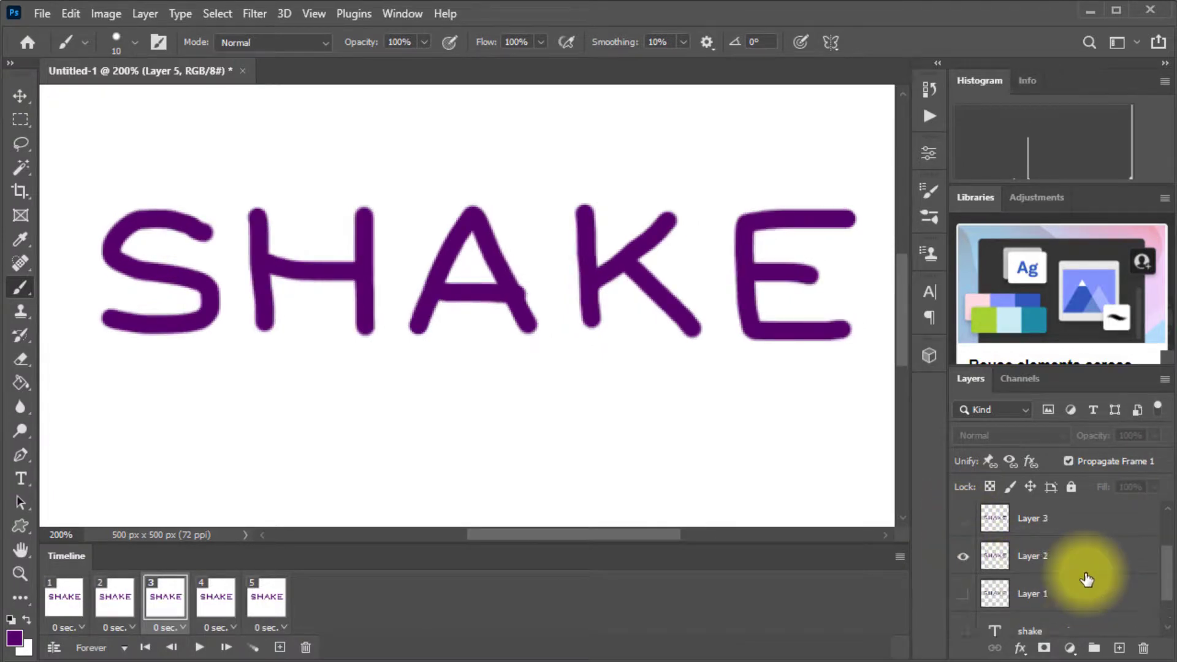
scroll(1087, 580, "up", 1)
left_click(963, 559)
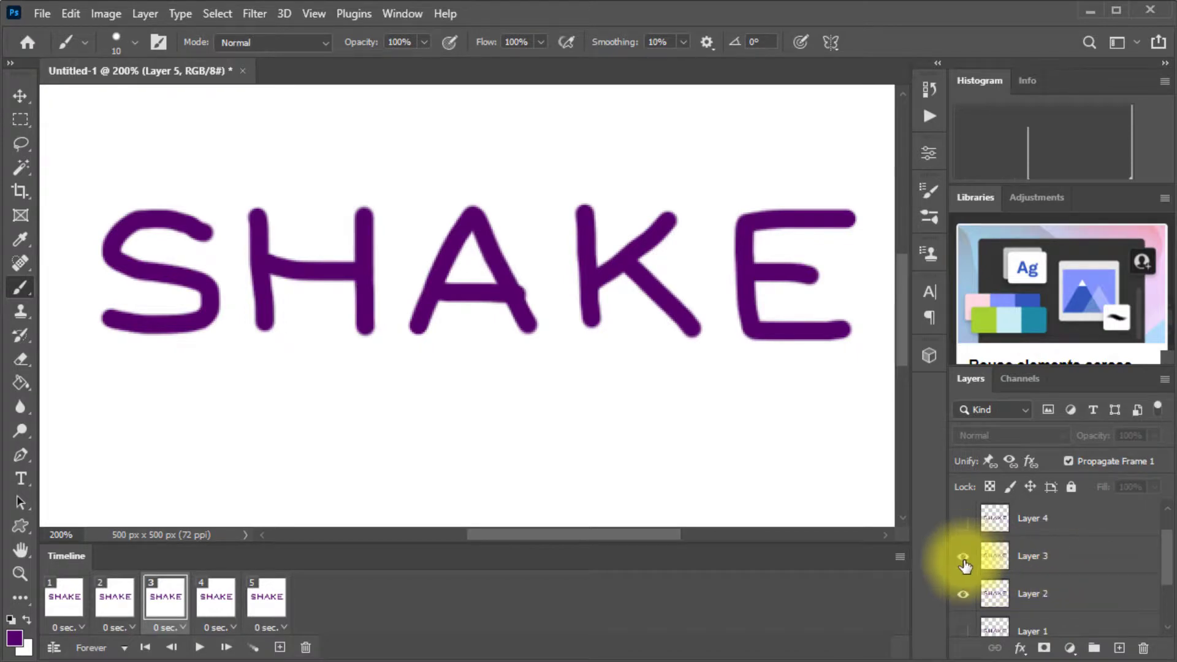
left_click(963, 595)
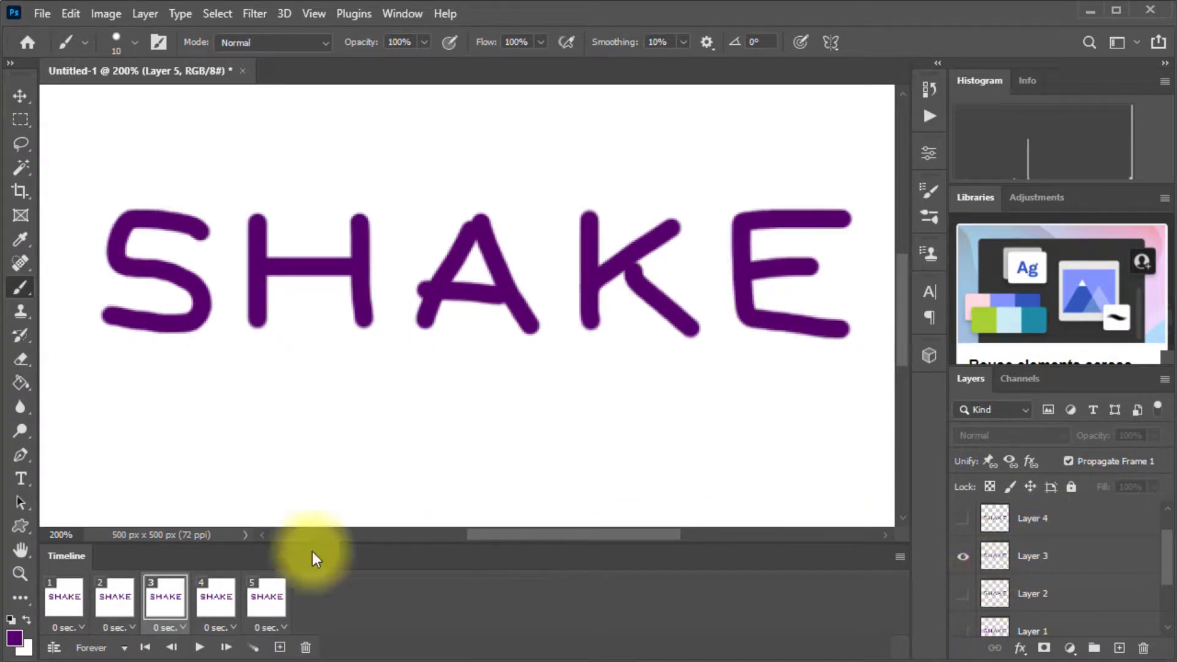
In frame 4, show Layer 4 and hide Layer 1
left_click(209, 607)
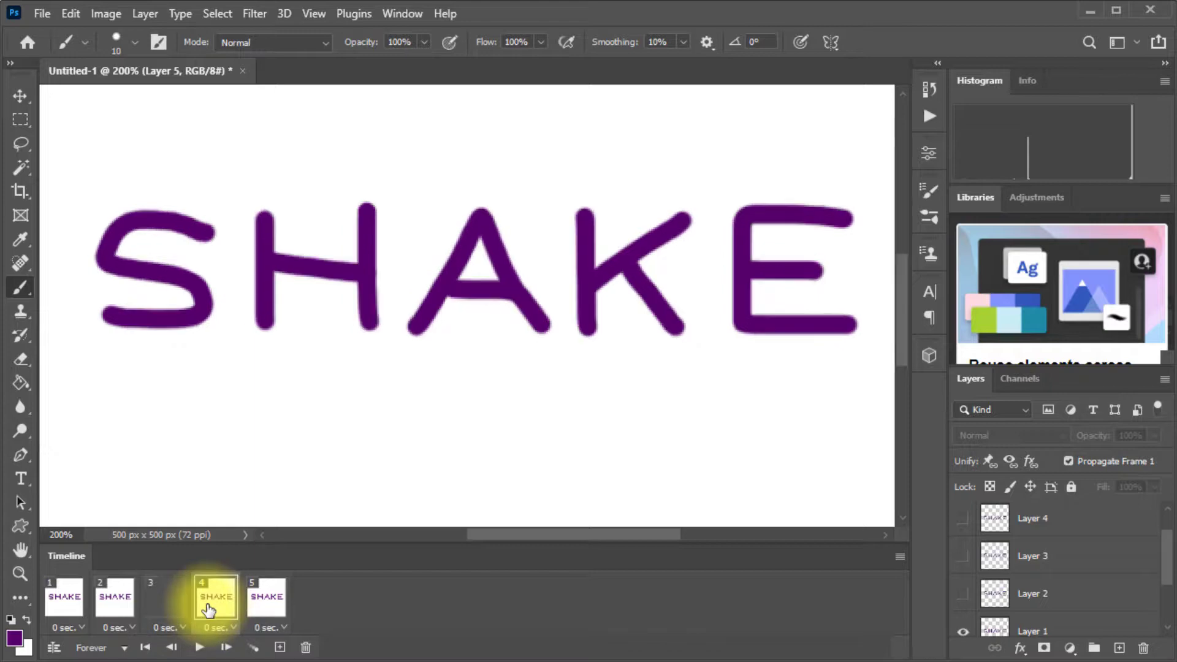
left_click(963, 519)
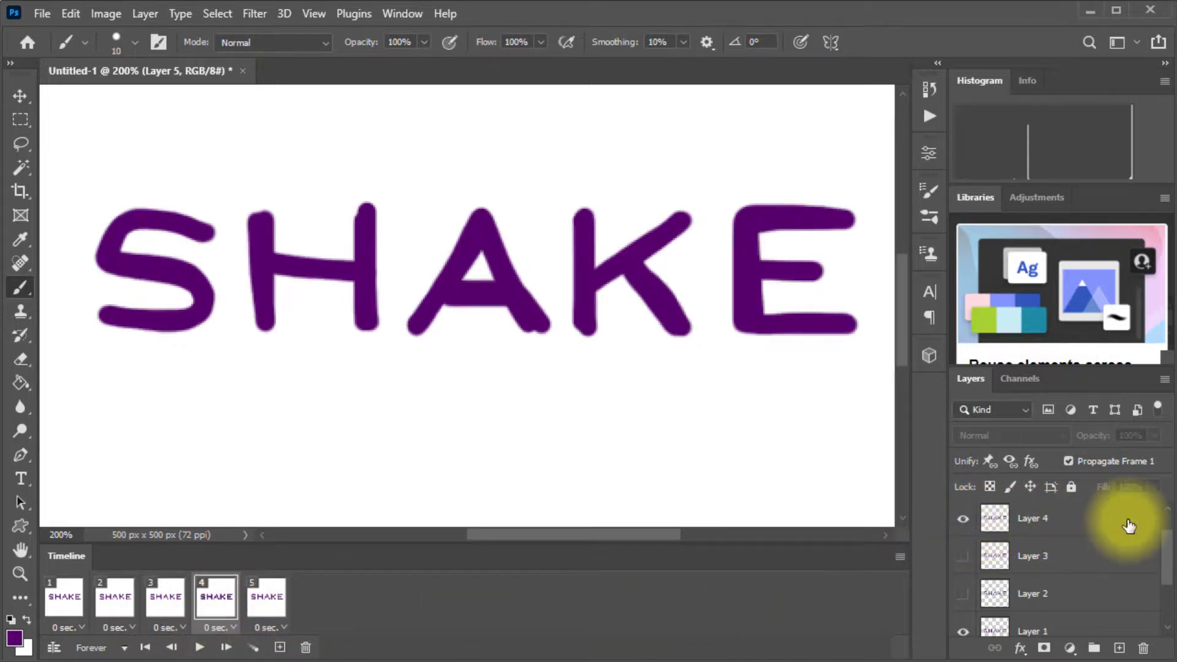
left_click(964, 632)
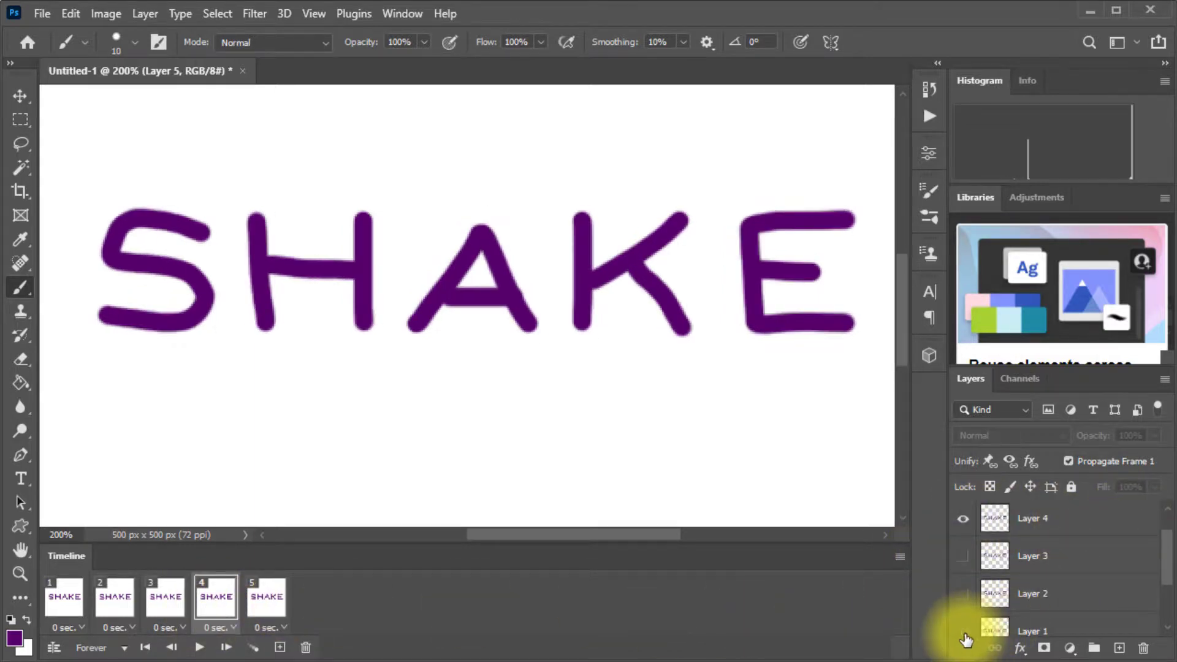
In frame 5, hide Layer 1 and show Layer 5
left_click(263, 603)
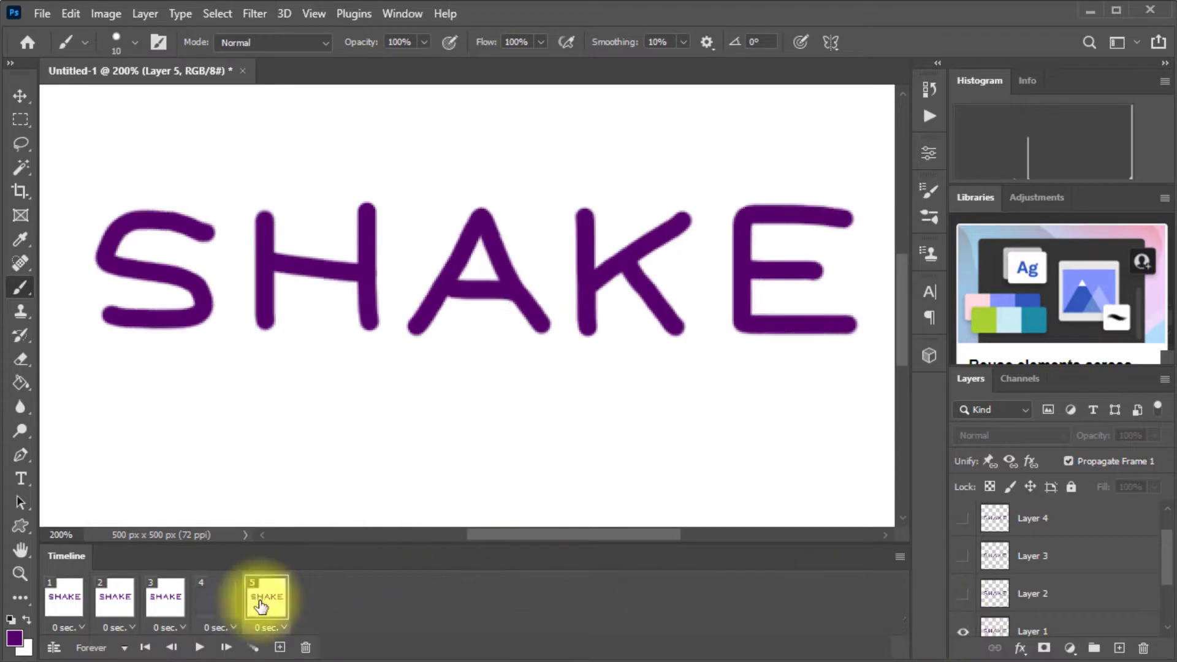
left_click(964, 633)
scroll(1070, 613, "up", 1)
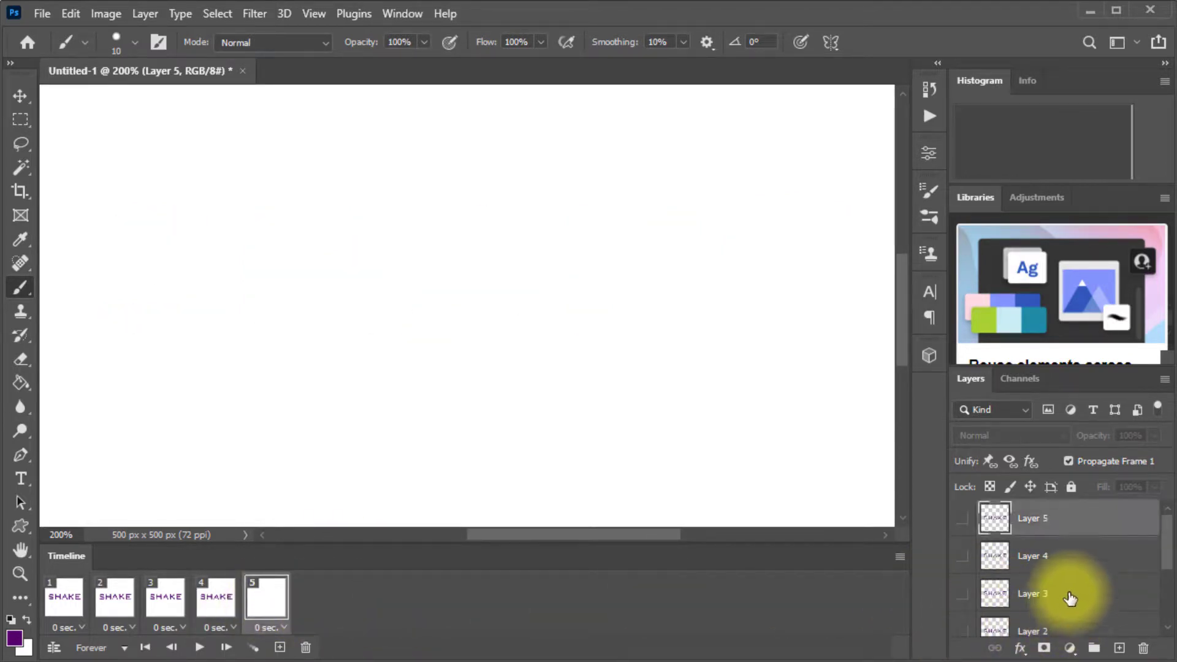
left_click(966, 520)
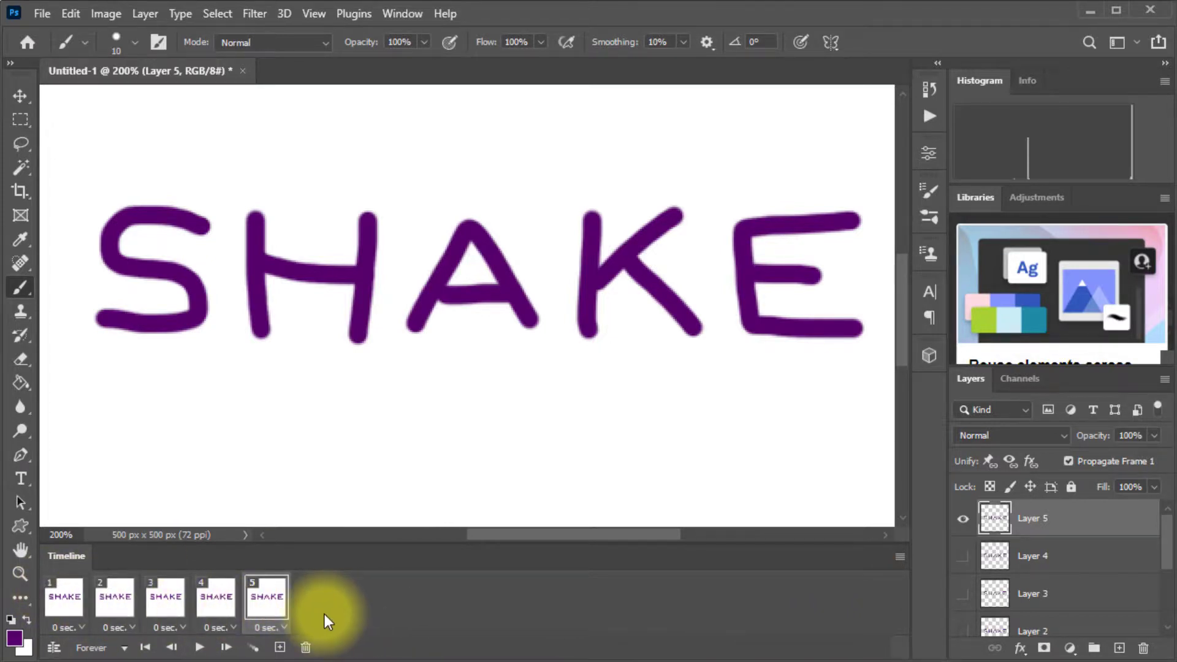
left_click(198, 649)
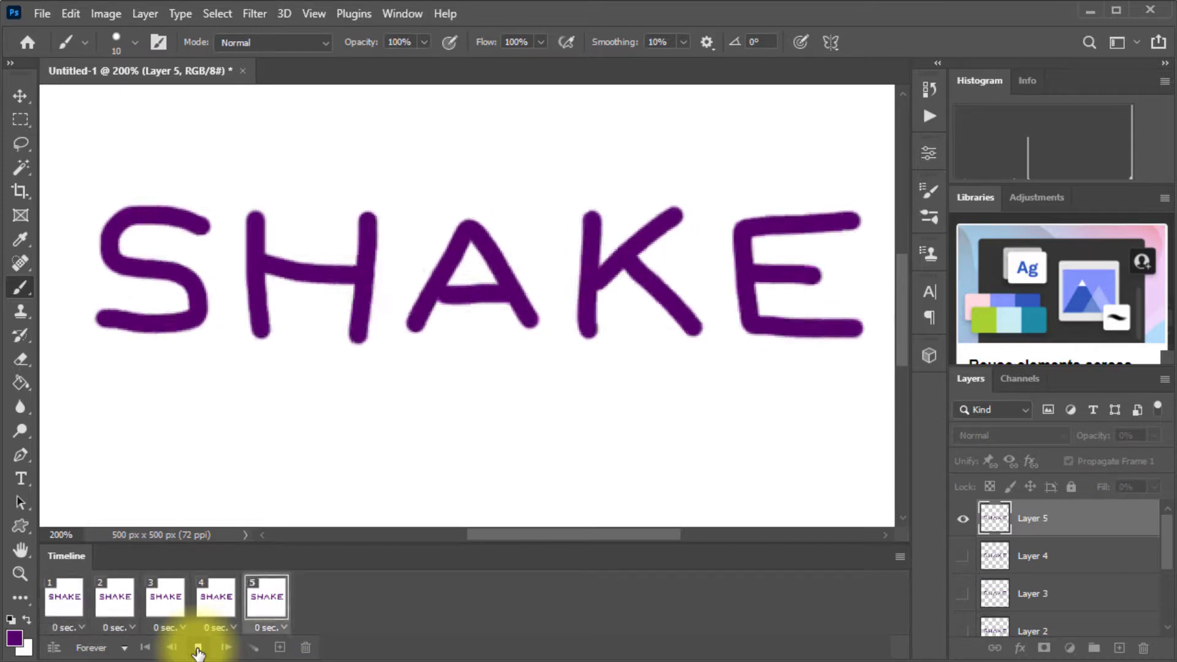
left_click(198, 648)
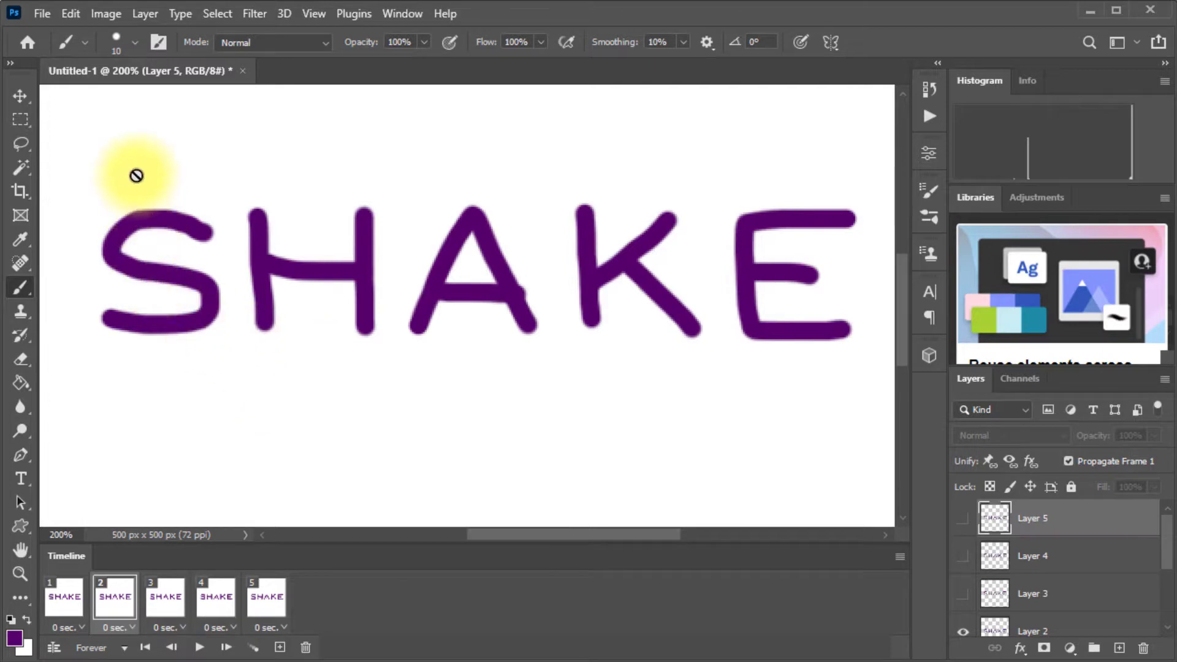
Open File > Export > Save for Web (Legacy), keep GIF as the format, and proceed to save
left_click(46, 16)
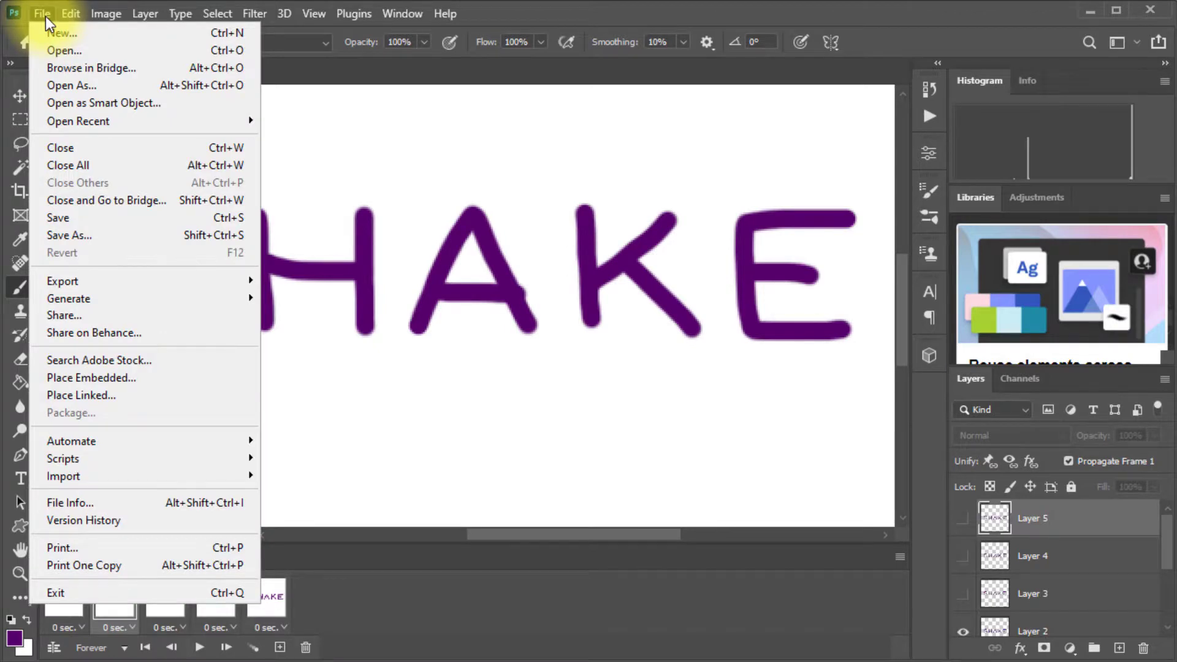
mouse_move(135, 283)
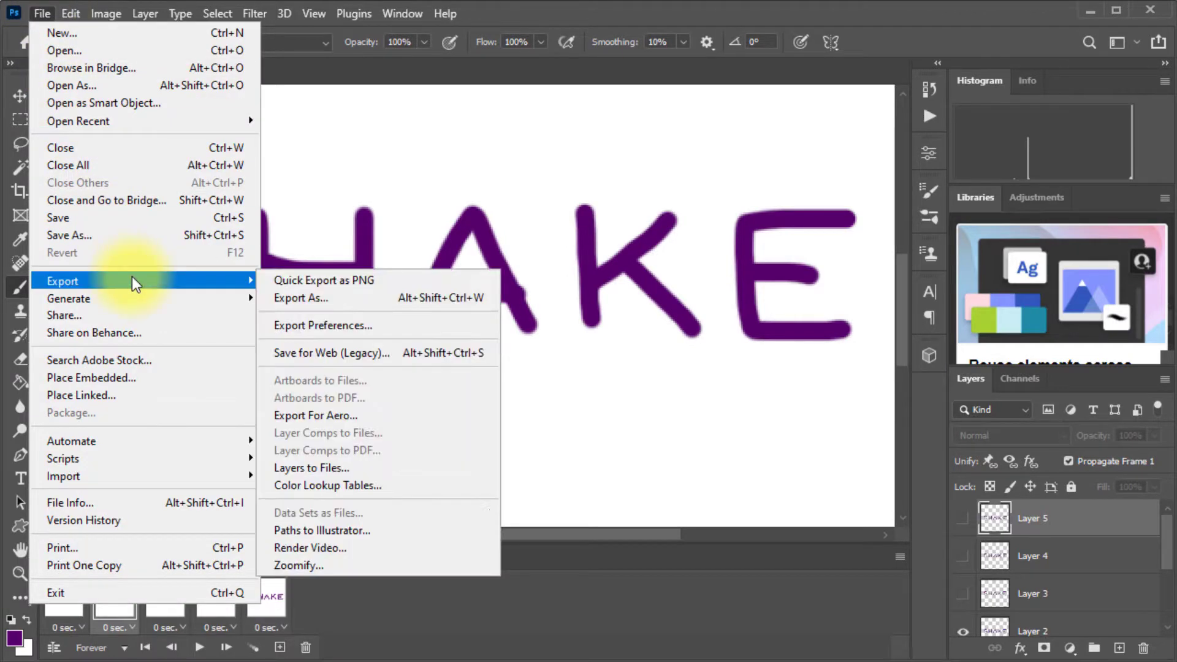
left_click(357, 361)
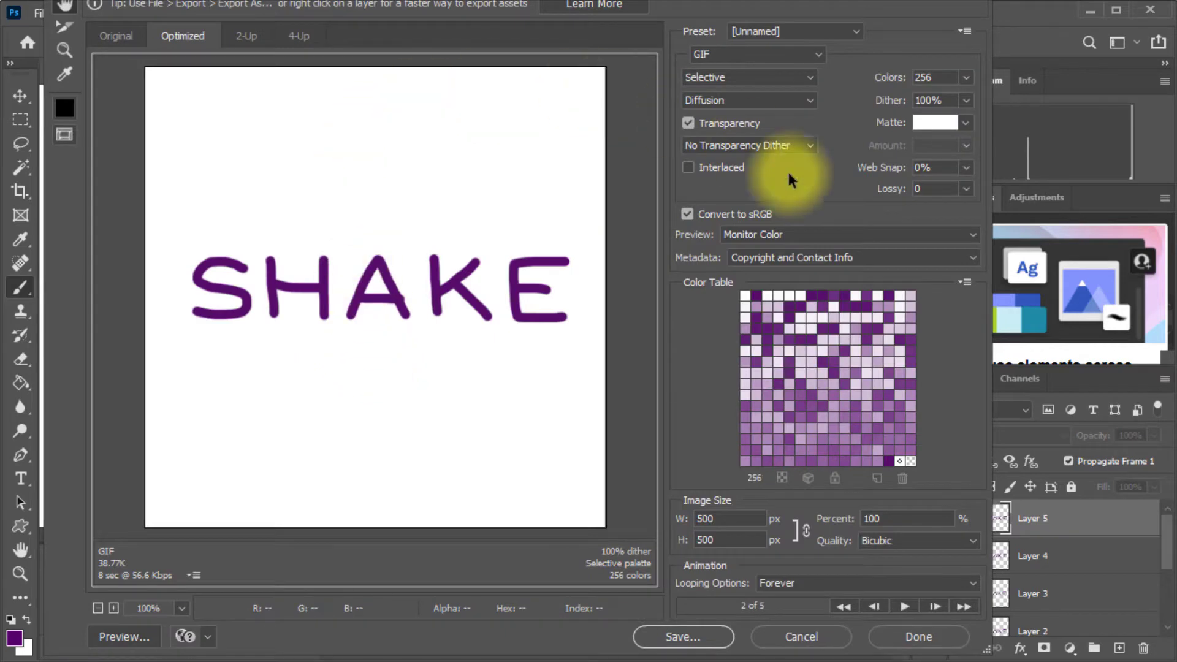
left_click(823, 55)
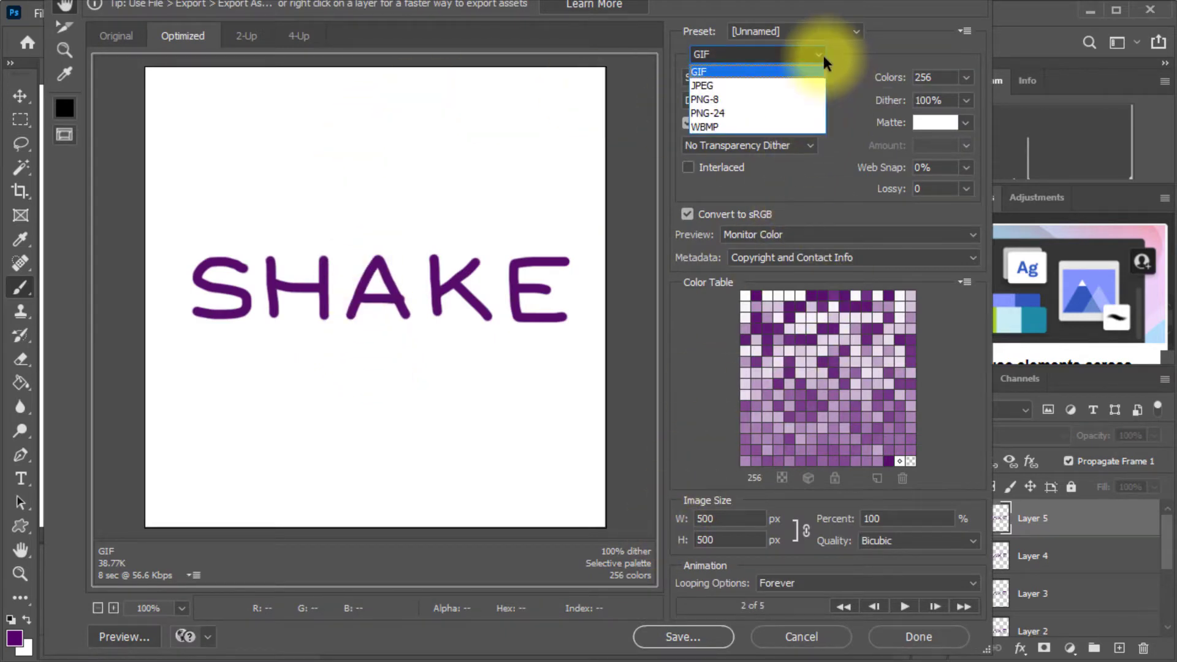
left_click(822, 53)
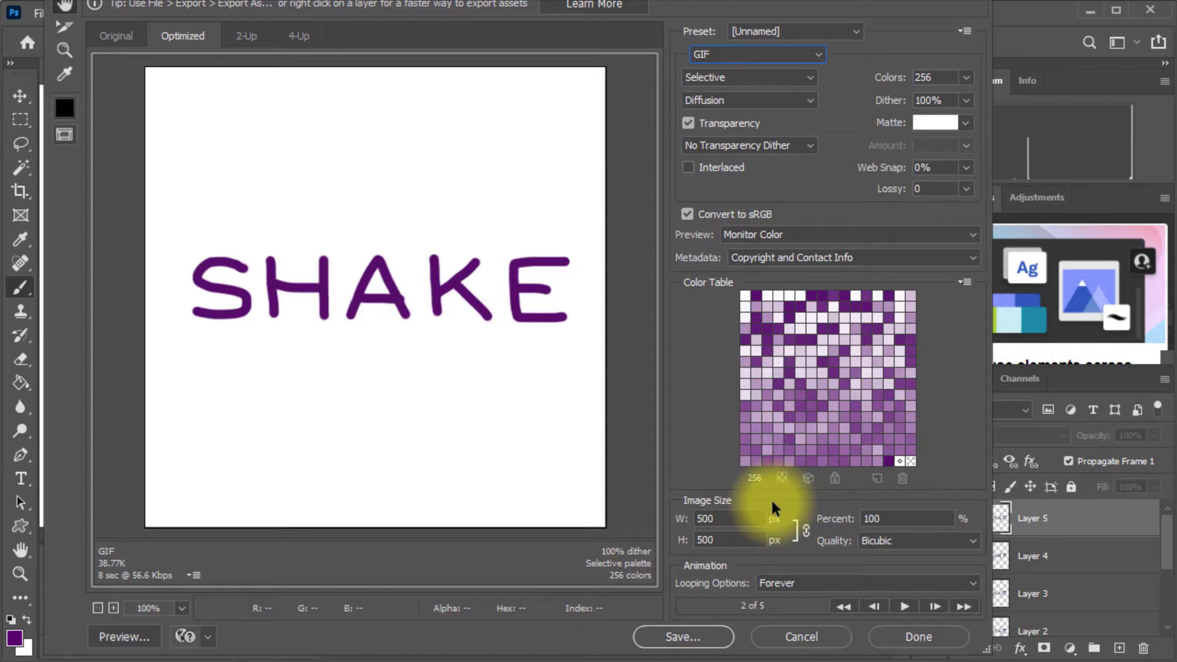
left_click(684, 636)
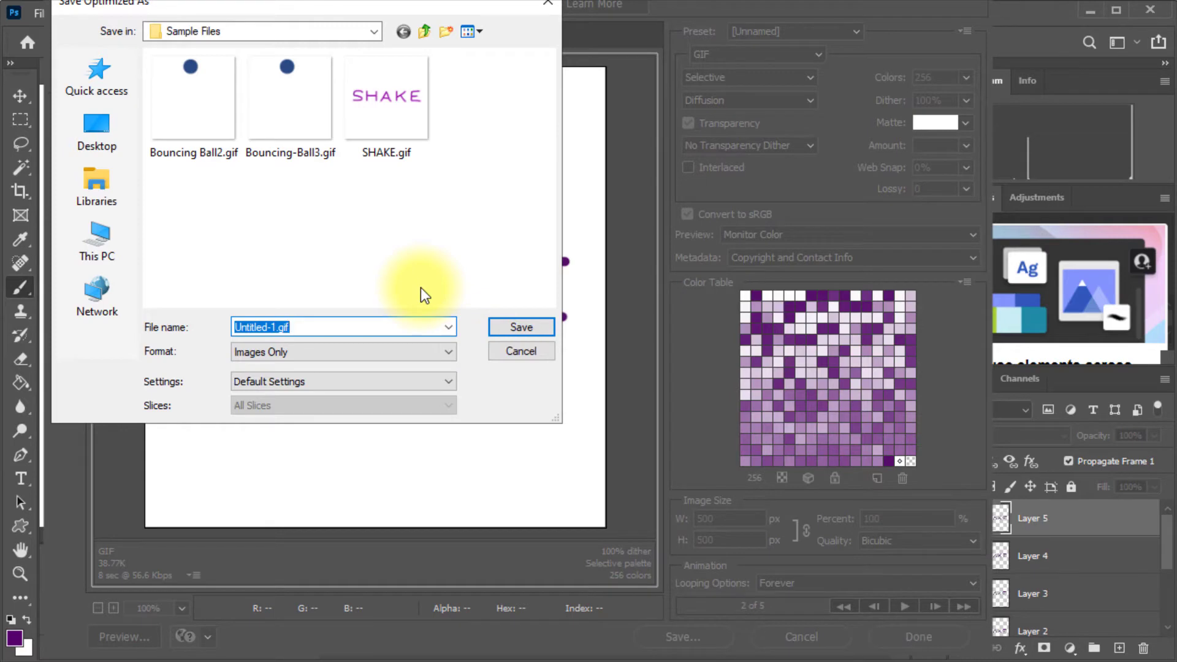
Save the animation as SHAKE2.gif in the Sample Files folder
type("SHAKE2")
left_click(530, 325)
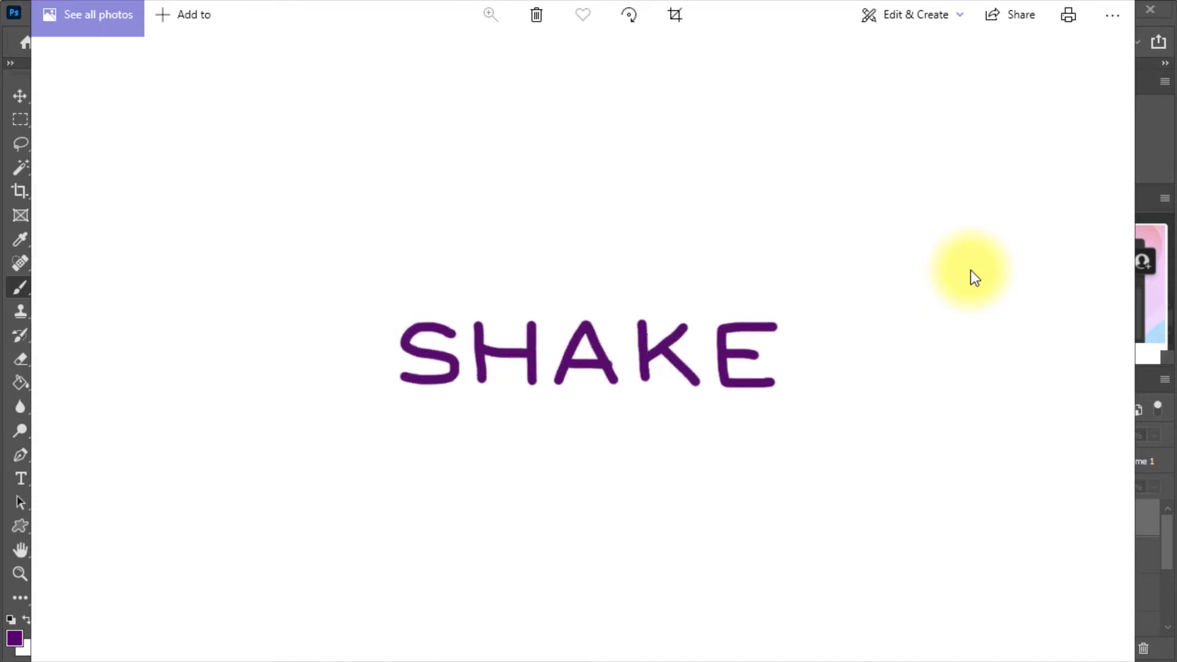
left_click(1150, 9)
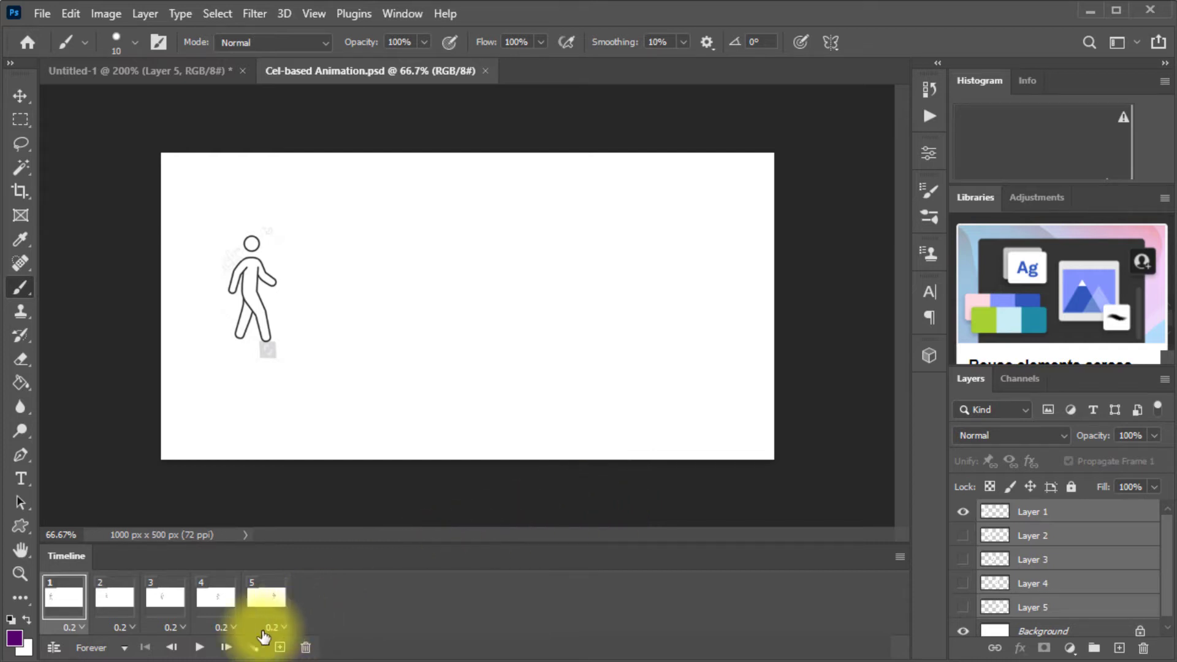
Play the Cel-based Animation walking figure in the Timeline, then stop it
left_click(200, 649)
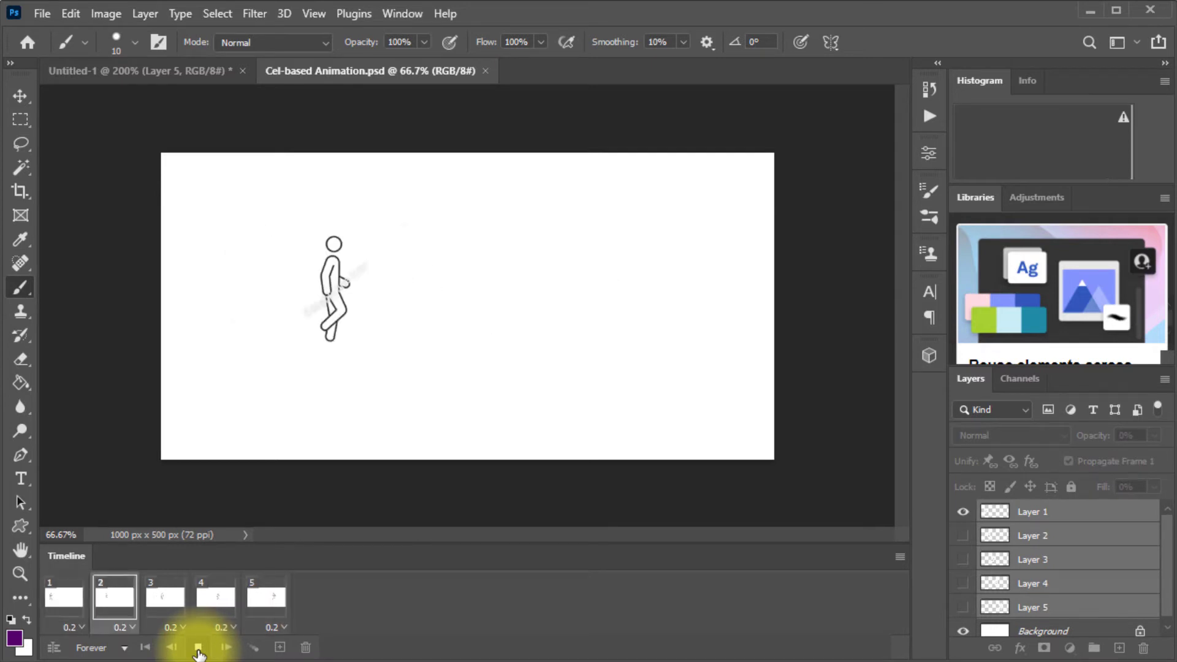
left_click(198, 648)
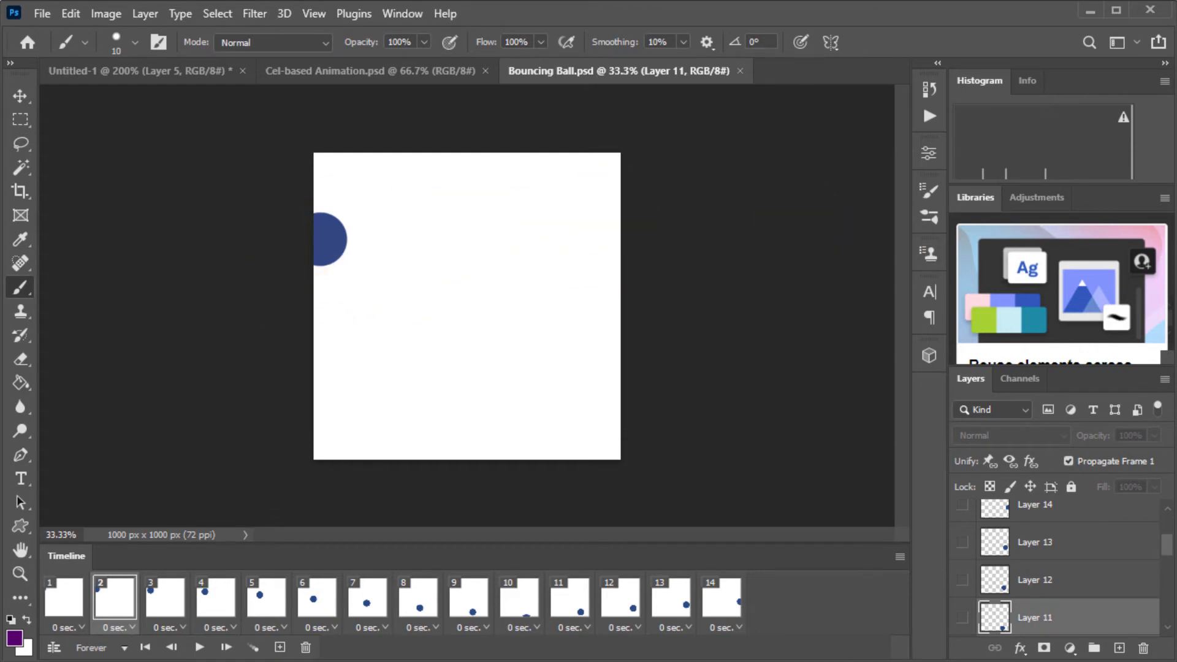
Play the Bouncing Ball animation, stop it on frame 14, and browse its layers
left_click(200, 649)
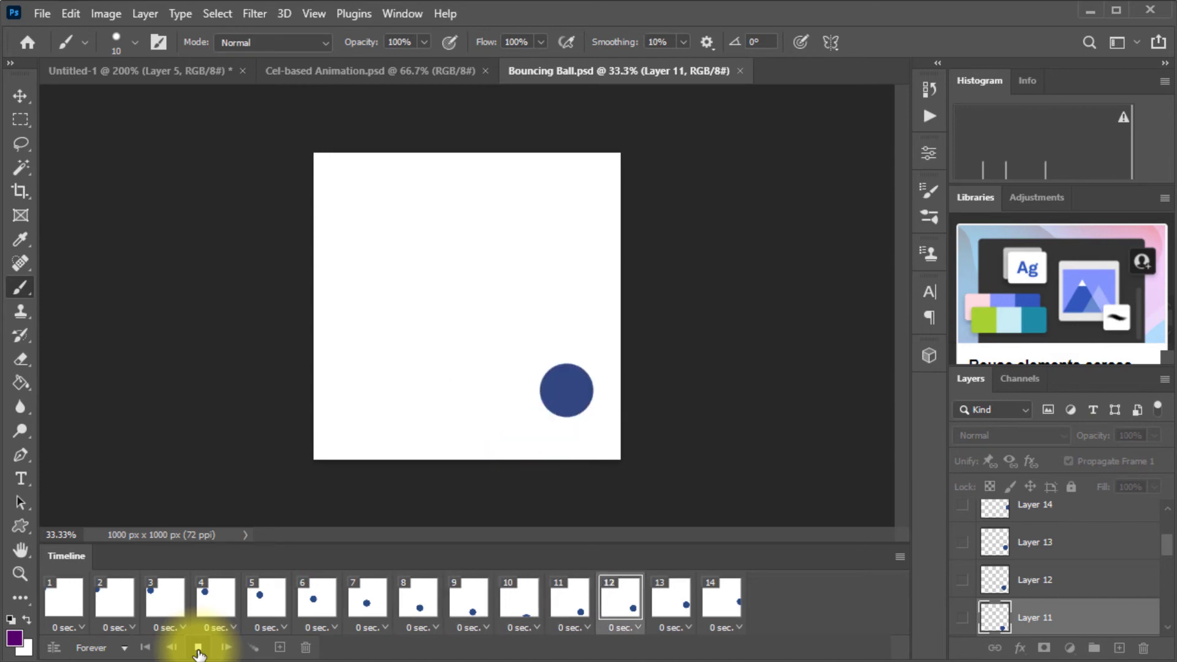
left_click(198, 647)
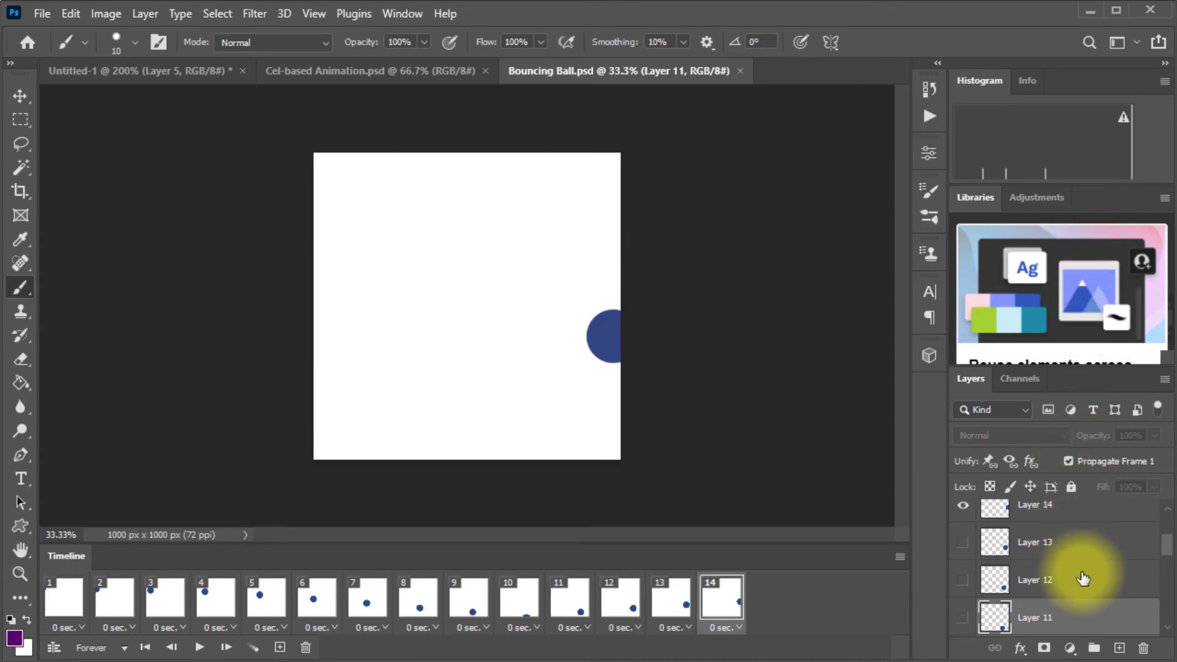
scroll(1083, 579, "down", 5)
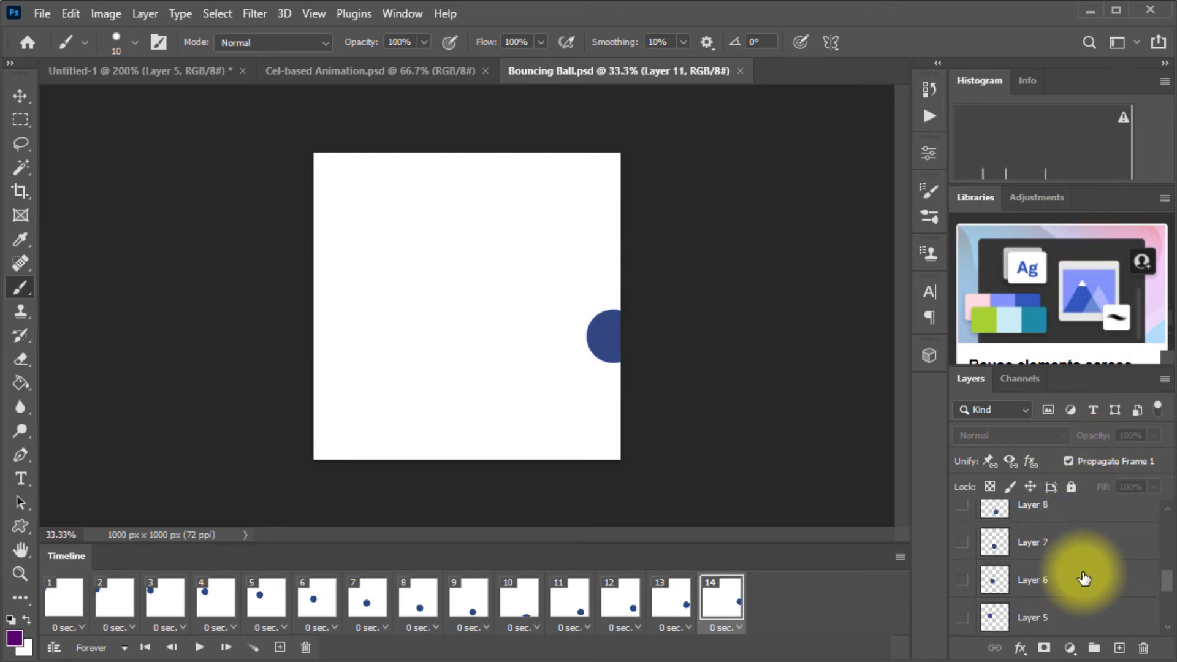
scroll(1083, 579, "up", 8)
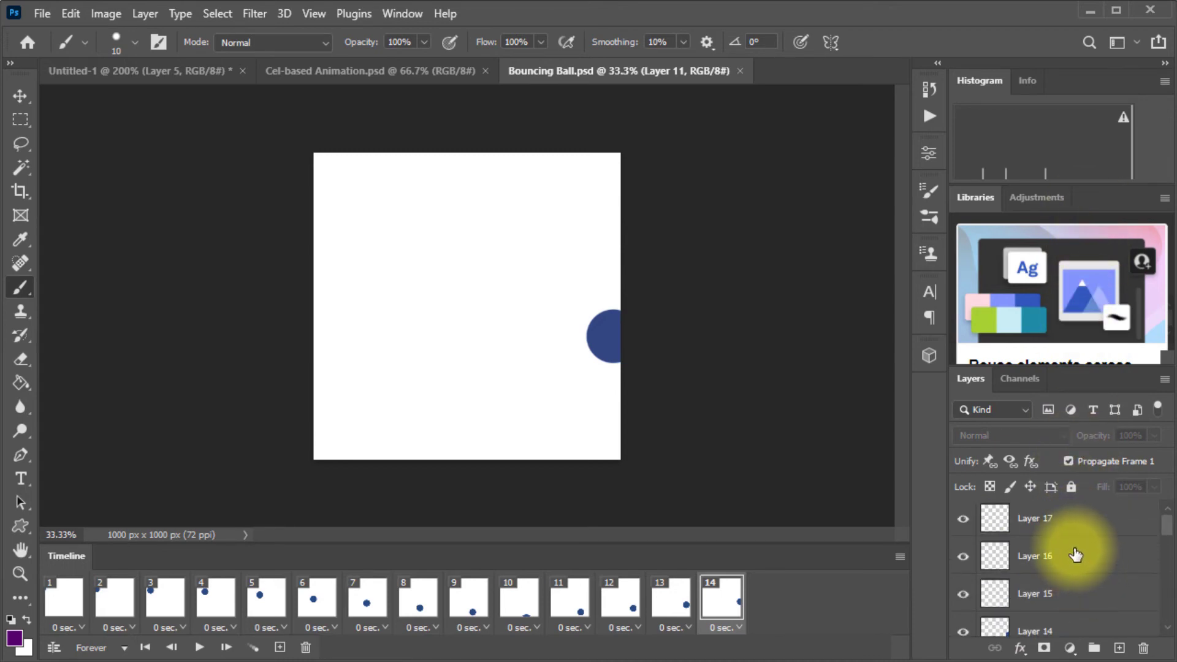
scroll(1063, 571, "down", 10)
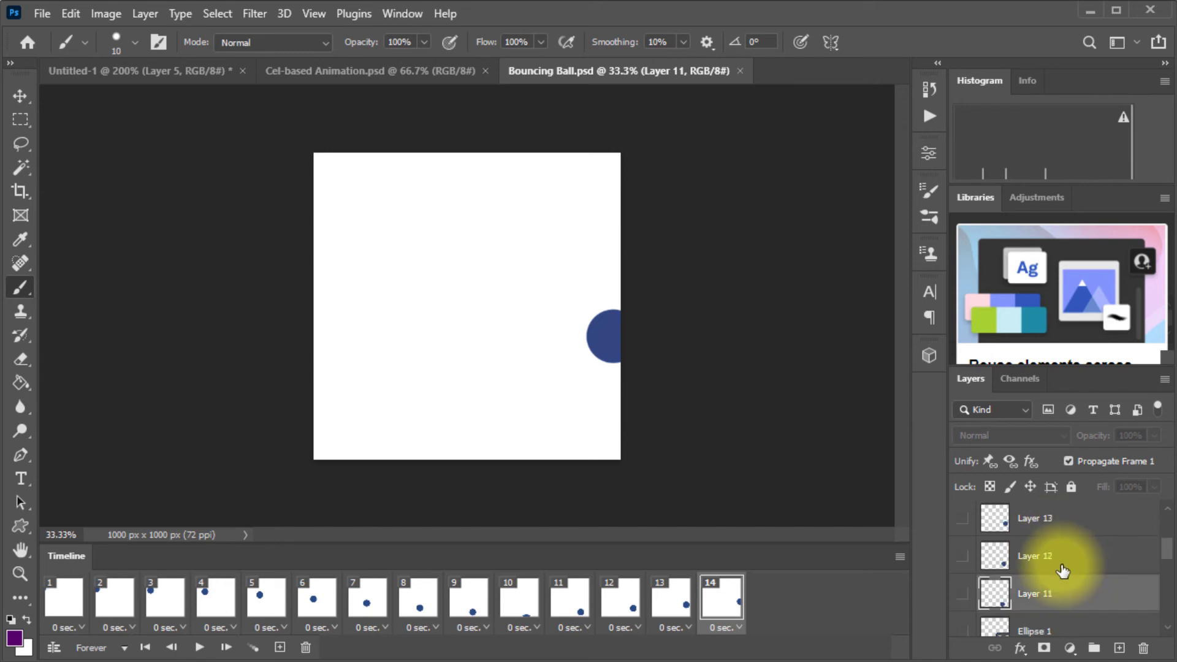